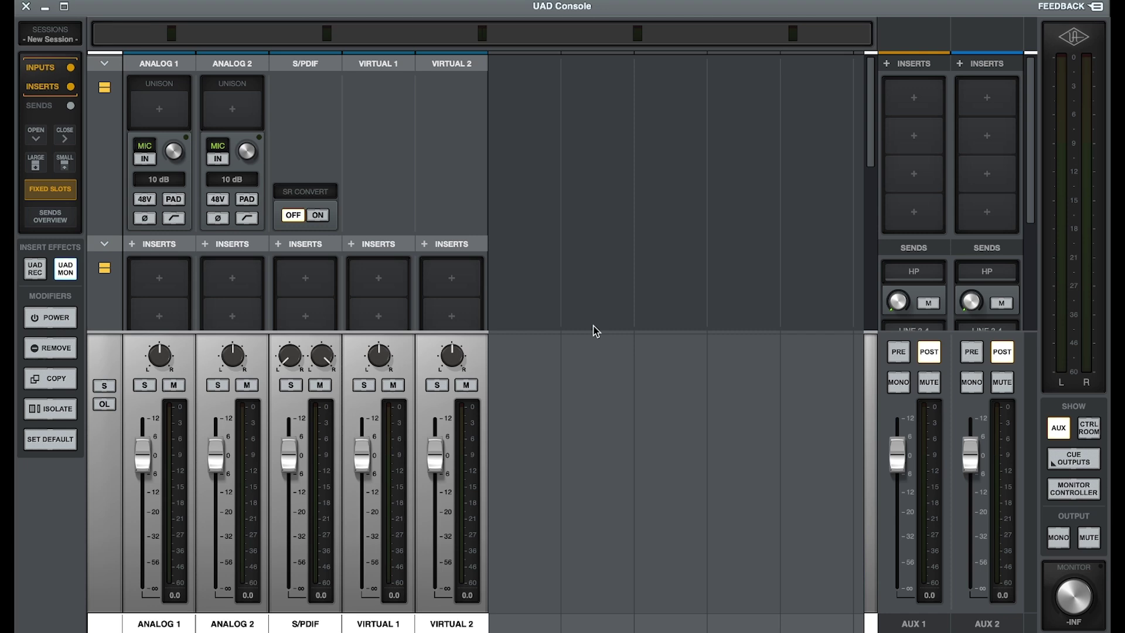
In the I/O Matrix preferences, feed driver inputs 1 and 2 from MON L and MON R.
{"action": "left_click", "coordinate": [73, 0]}
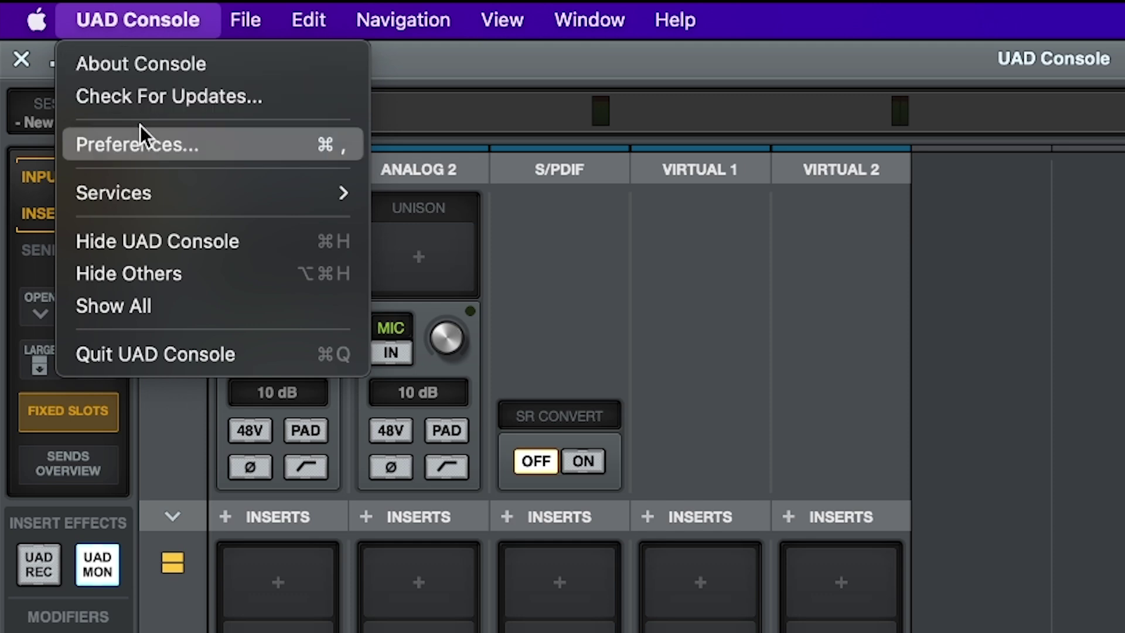
{"action": "left_click", "coordinate": [142, 144]}
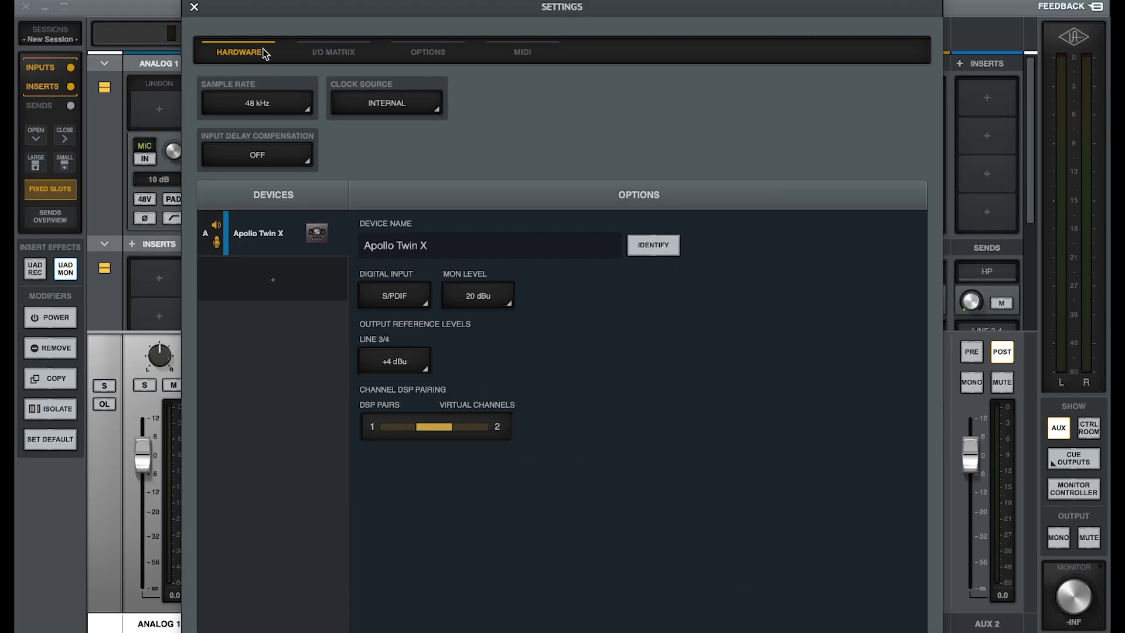
{"action": "left_click", "coordinate": [338, 51]}
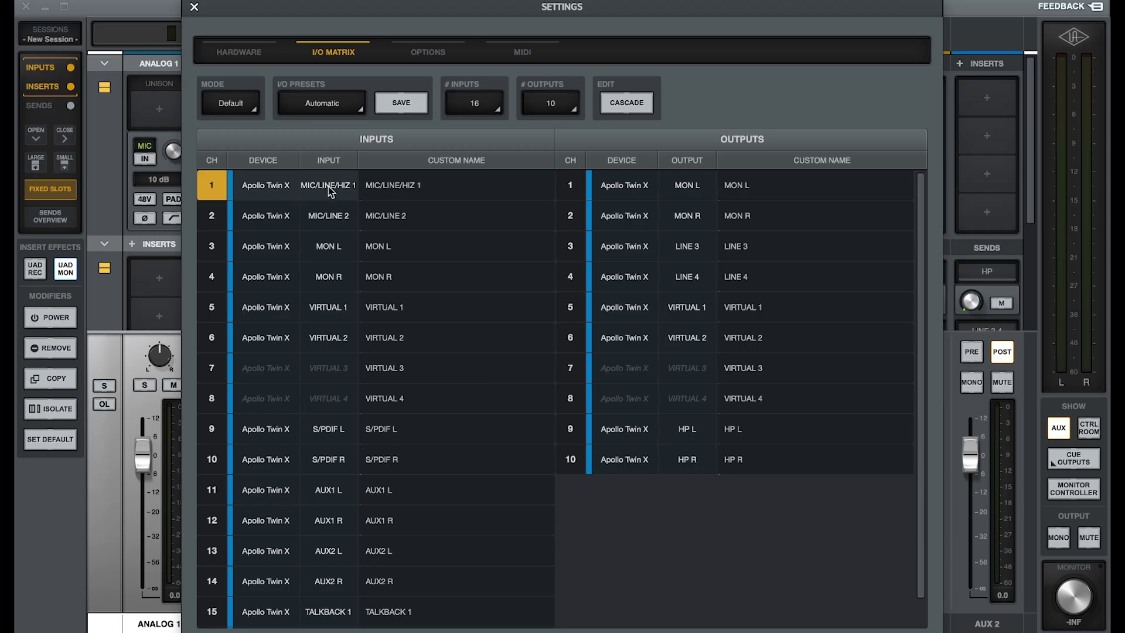
{"action": "left_click", "coordinate": [330, 186]}
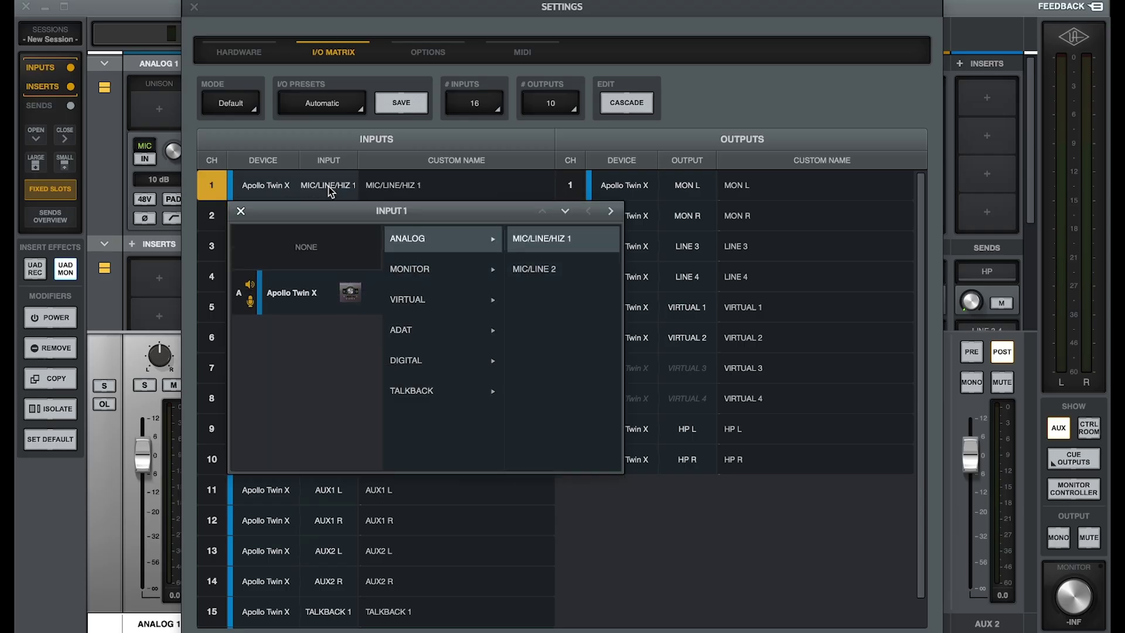
{"action": "left_click", "coordinate": [413, 270]}
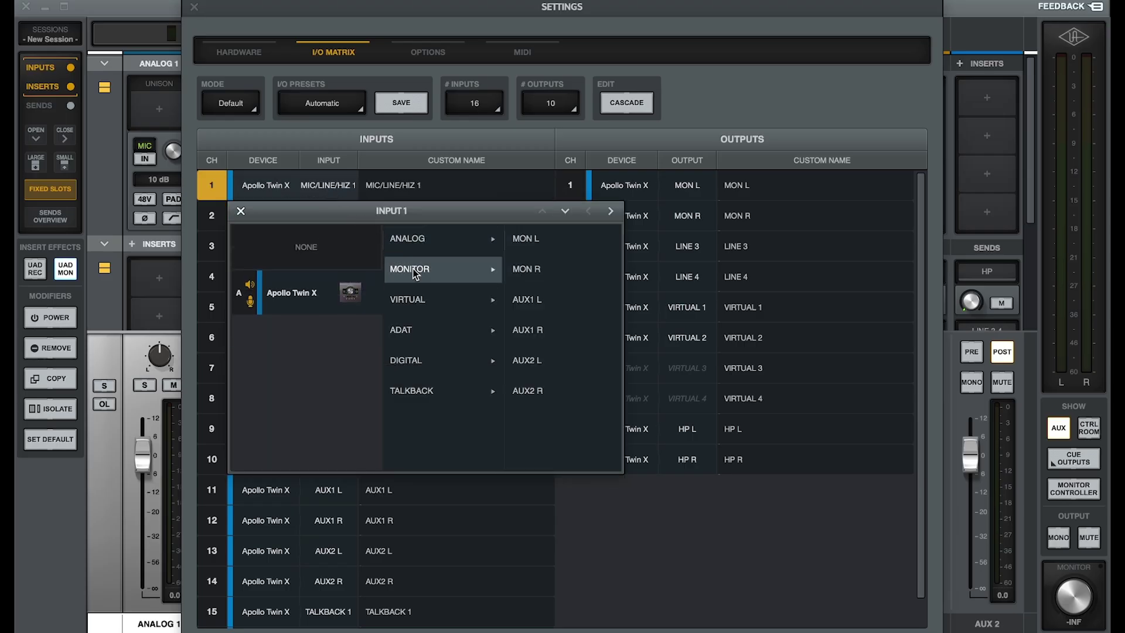
{"action": "left_click", "coordinate": [544, 244]}
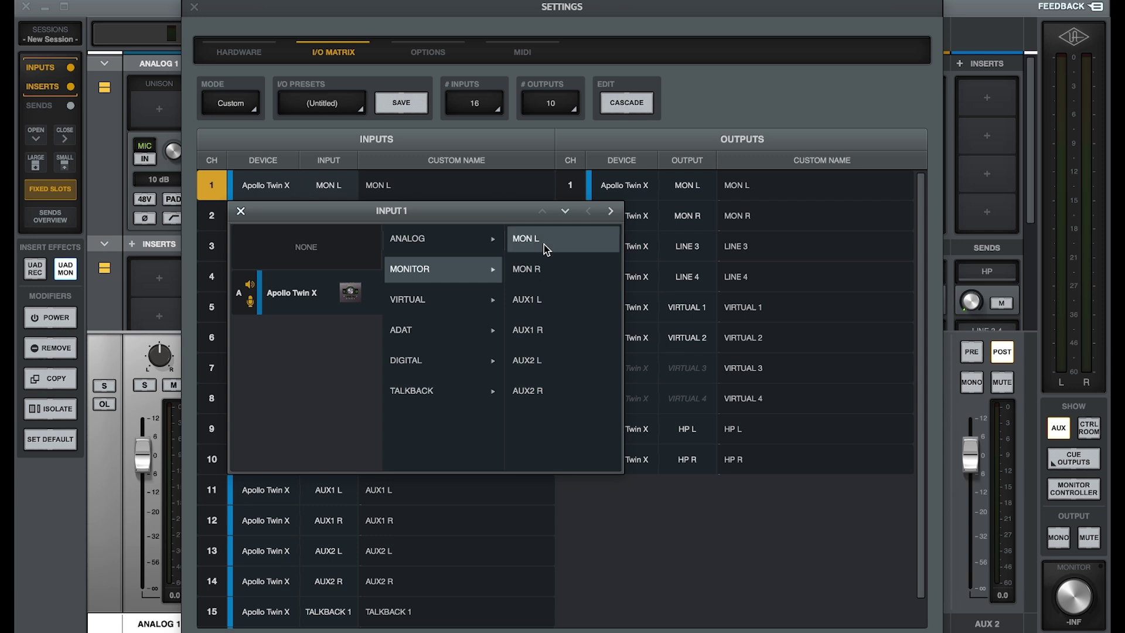
{"action": "left_click", "coordinate": [240, 211]}
{"action": "left_click", "coordinate": [323, 216]}
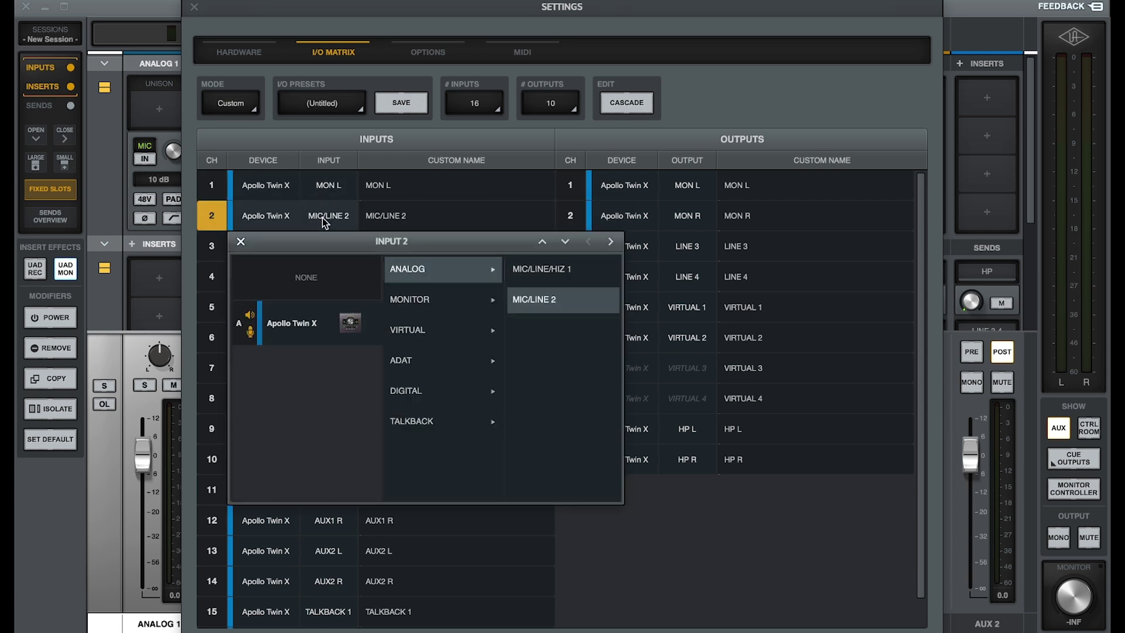
{"action": "left_click", "coordinate": [413, 300]}
{"action": "left_click", "coordinate": [538, 305]}
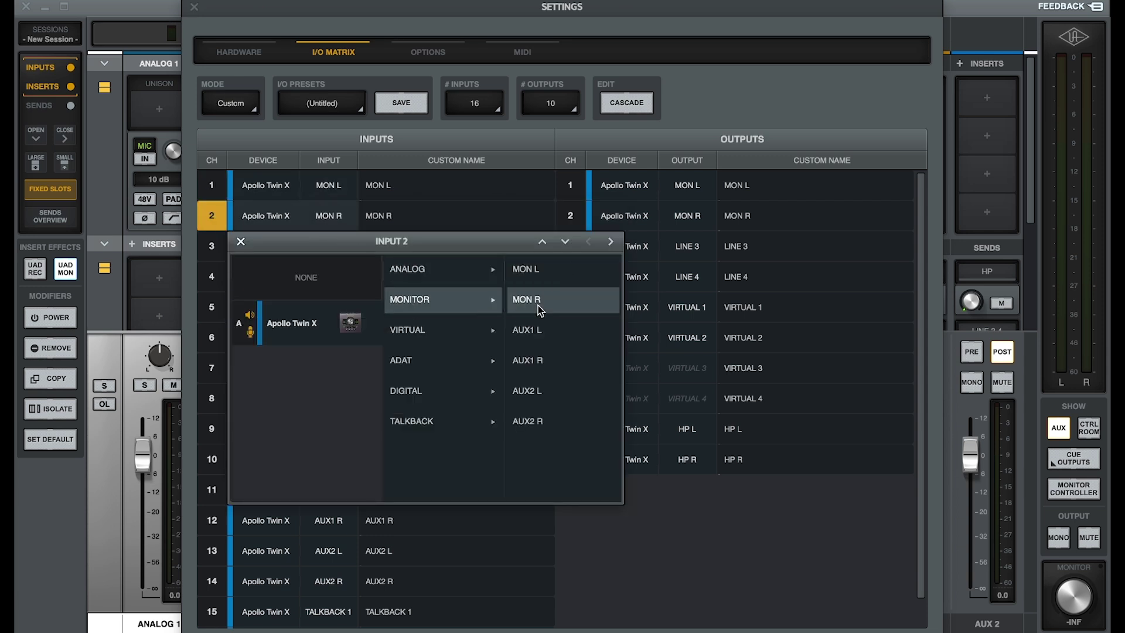
{"action": "left_click", "coordinate": [240, 242]}
Assign input 3 to MIC/LINE/HIZ 1 and input 4 to MIC/LINE 2.
{"action": "left_click", "coordinate": [329, 244]}
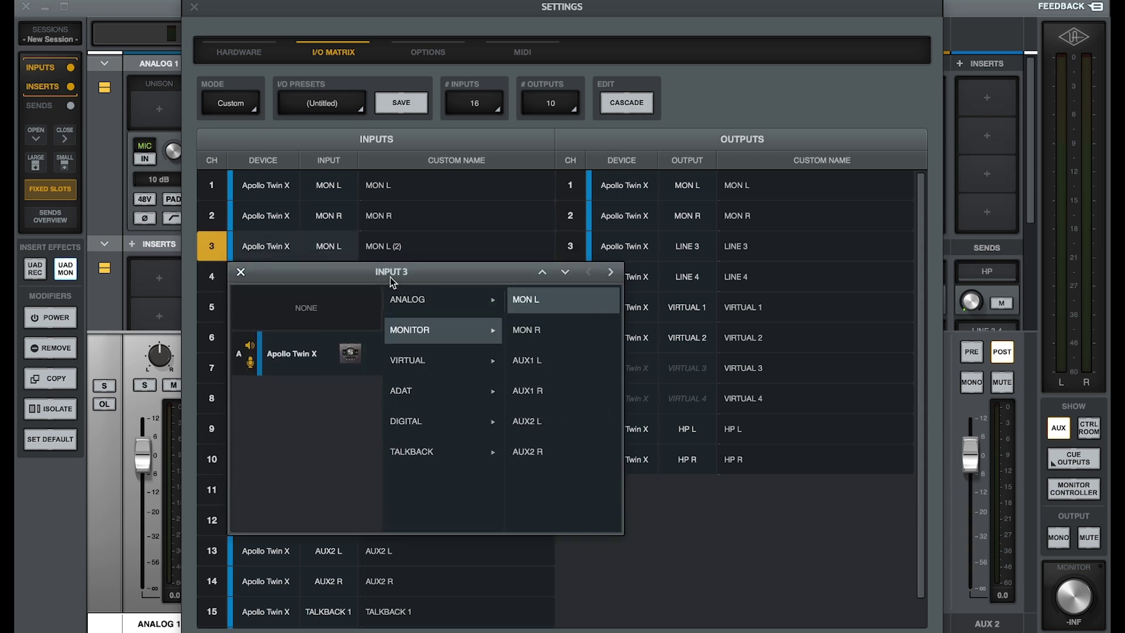
{"action": "left_click", "coordinate": [420, 301]}
{"action": "left_click", "coordinate": [529, 302]}
{"action": "left_click", "coordinate": [240, 272]}
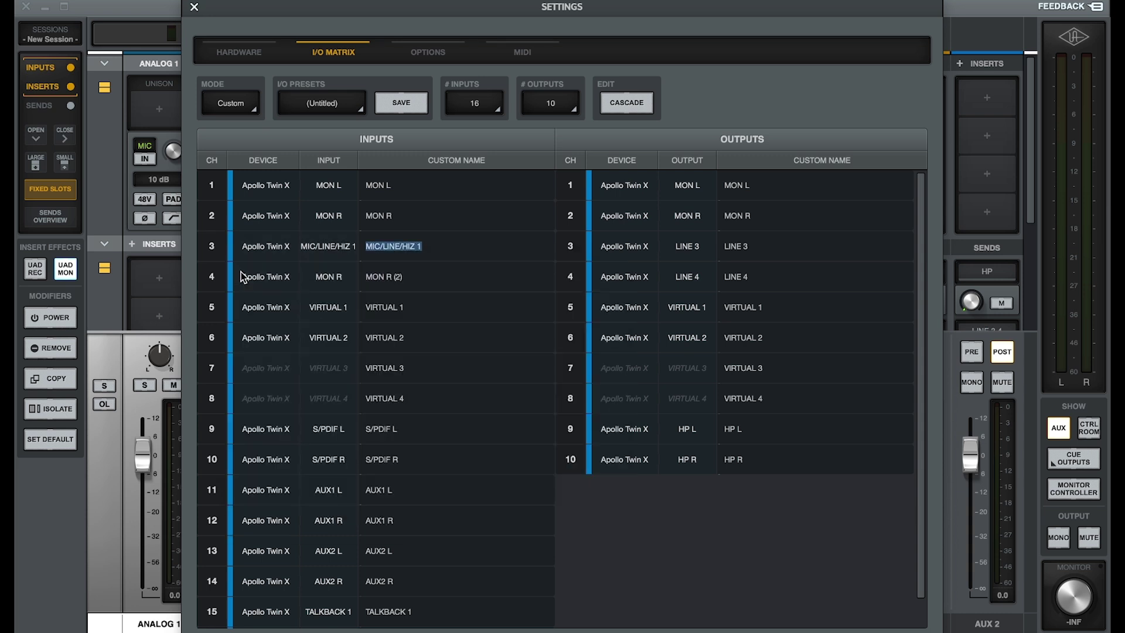
{"action": "left_click", "coordinate": [338, 277]}
{"action": "left_click", "coordinate": [446, 332]}
{"action": "left_click", "coordinate": [533, 361]}
{"action": "left_click", "coordinate": [241, 302]}
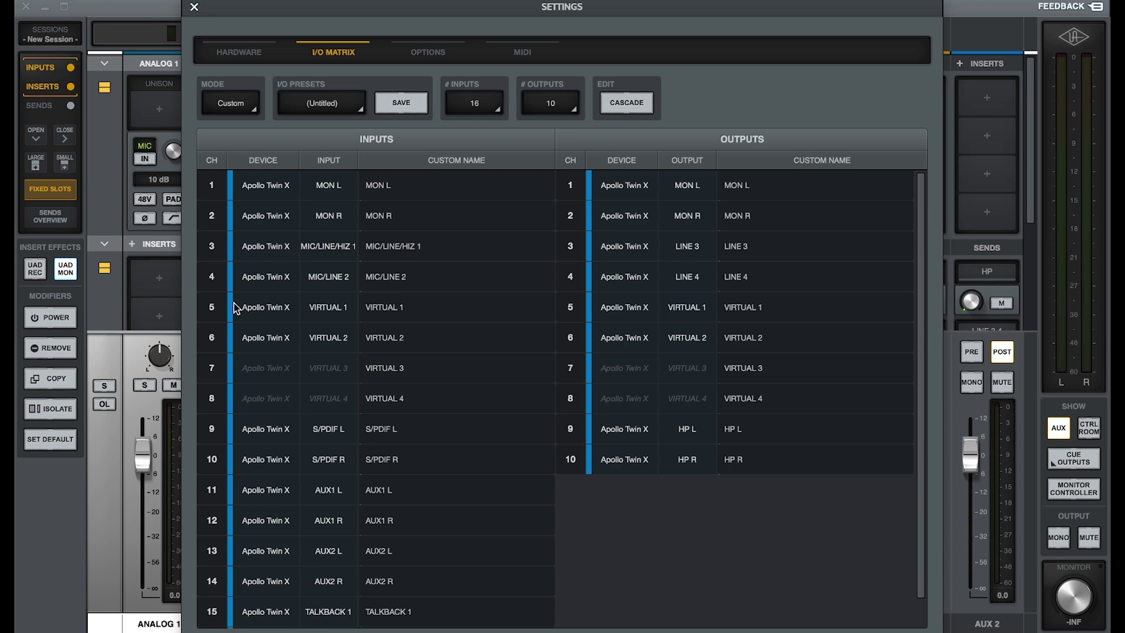
Back in the mixer, link VIRTUAL 1 and 2 as a stereo pair and select its name.
{"action": "left_click", "coordinate": [194, 7]}
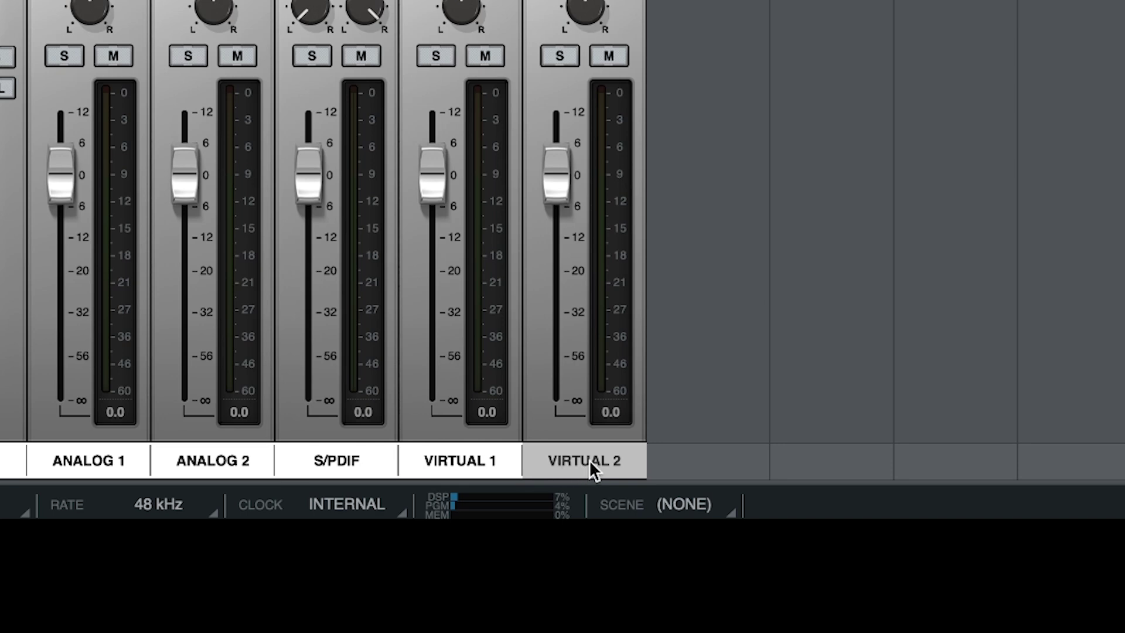
{"action": "left_click", "coordinate": [442, 456]}
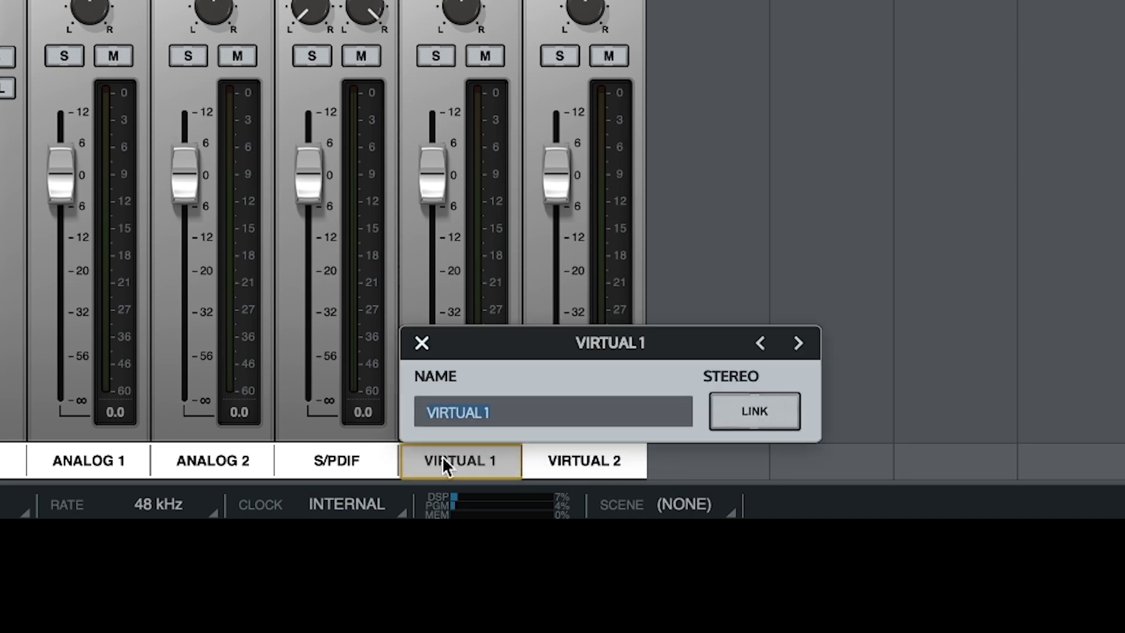
{"action": "left_click", "coordinate": [718, 413]}
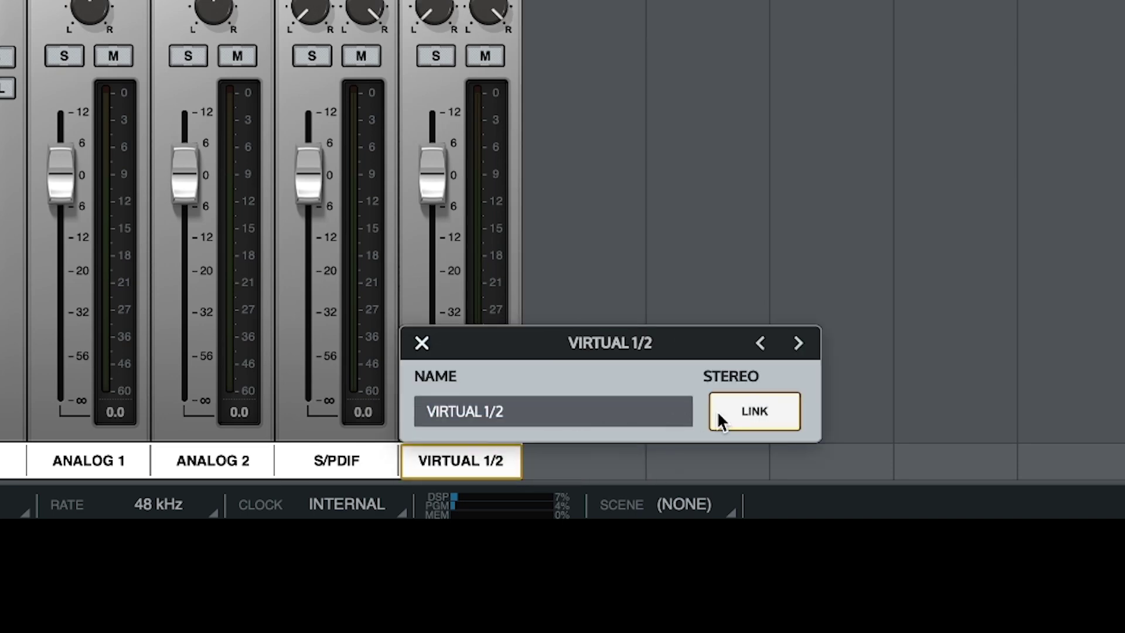
{"action": "left_click", "coordinate": [464, 413]}
Name the linked channel 'Cubase', then enable the Universal Audio Thunderbolt ports in Cubase's Studio Setup.
{"action": "type", "text": "Cubase"}
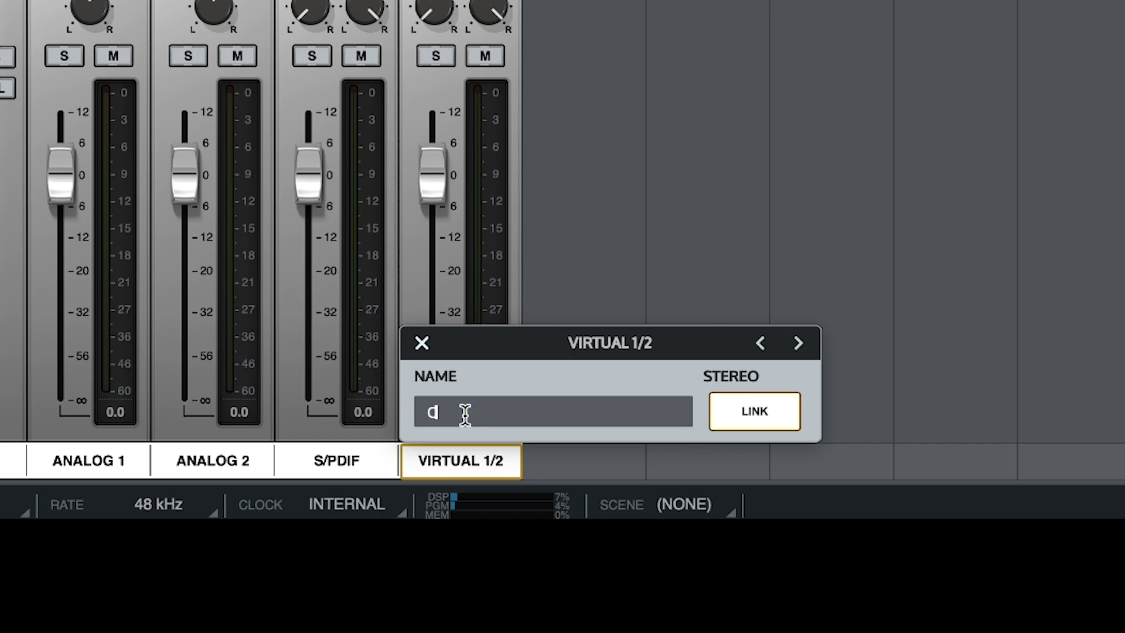
{"action": "left_click", "coordinate": [423, 343]}
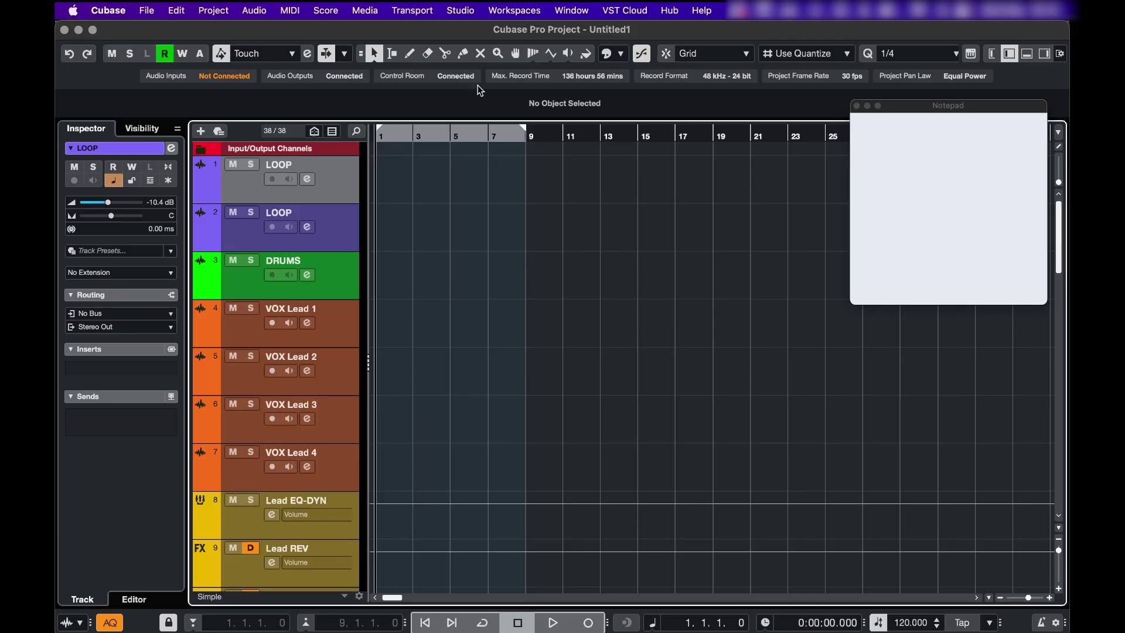
{"action": "left_click", "coordinate": [460, 13]}
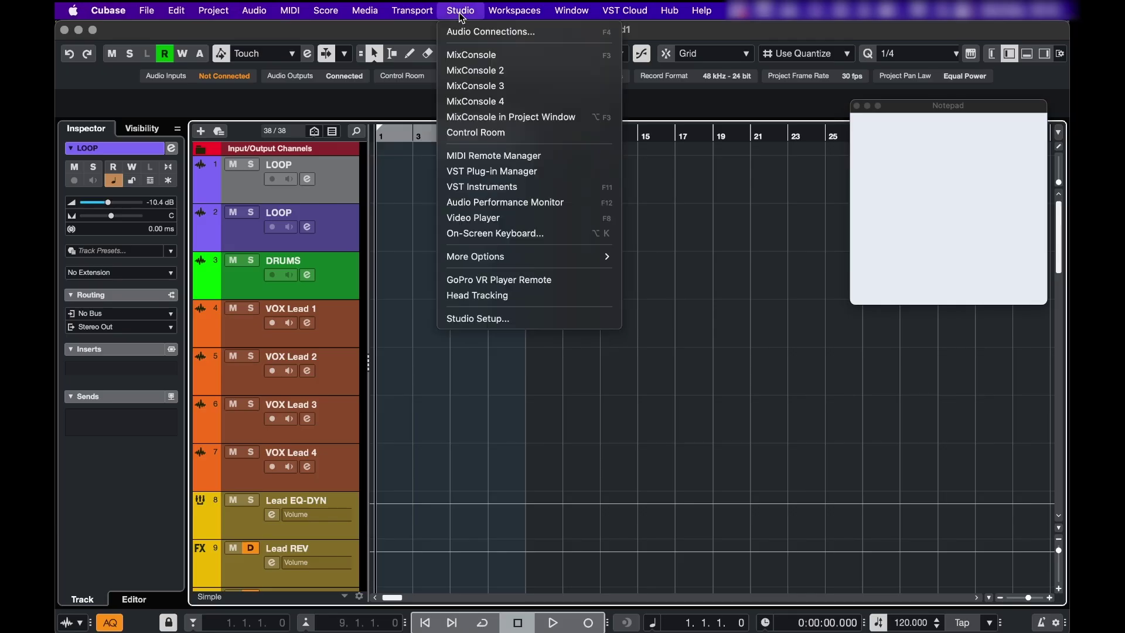
{"action": "left_click", "coordinate": [515, 318]}
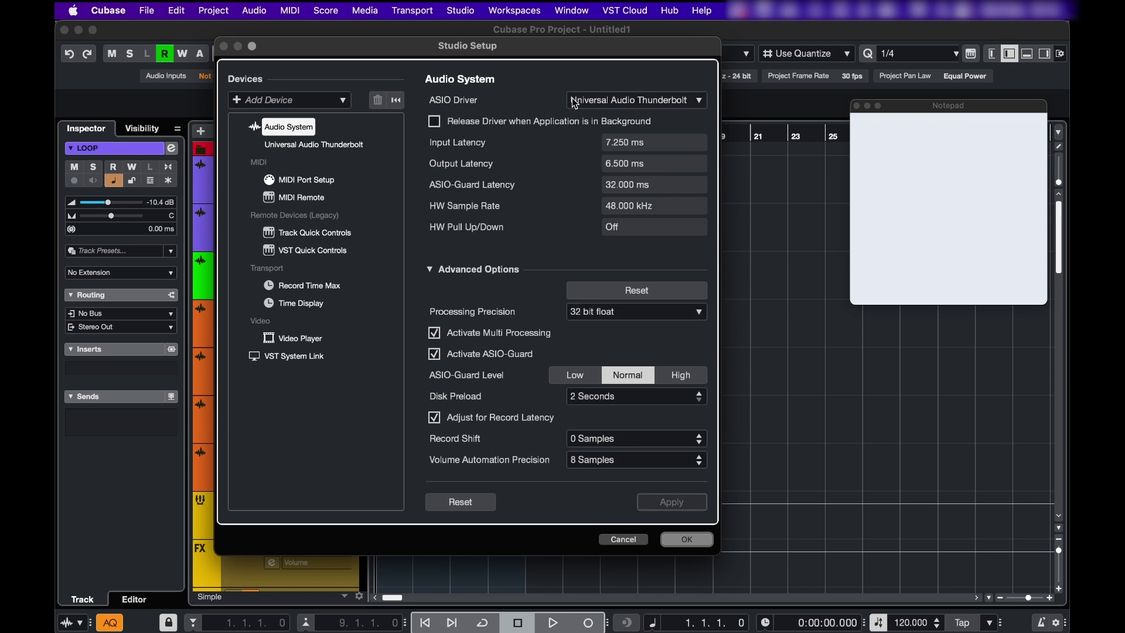
{"action": "left_click", "coordinate": [318, 146]}
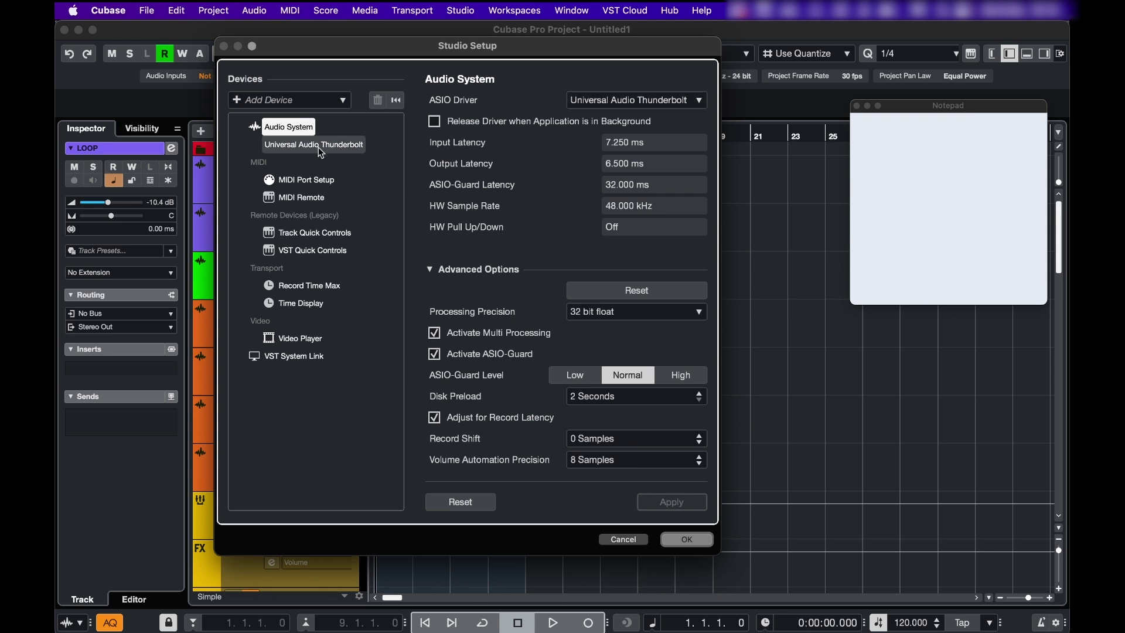
{"action": "left_click_drag", "start_coordinate": [790, 437], "coordinate": [853, 630]}
{"action": "left_click", "coordinate": [807, 618]}
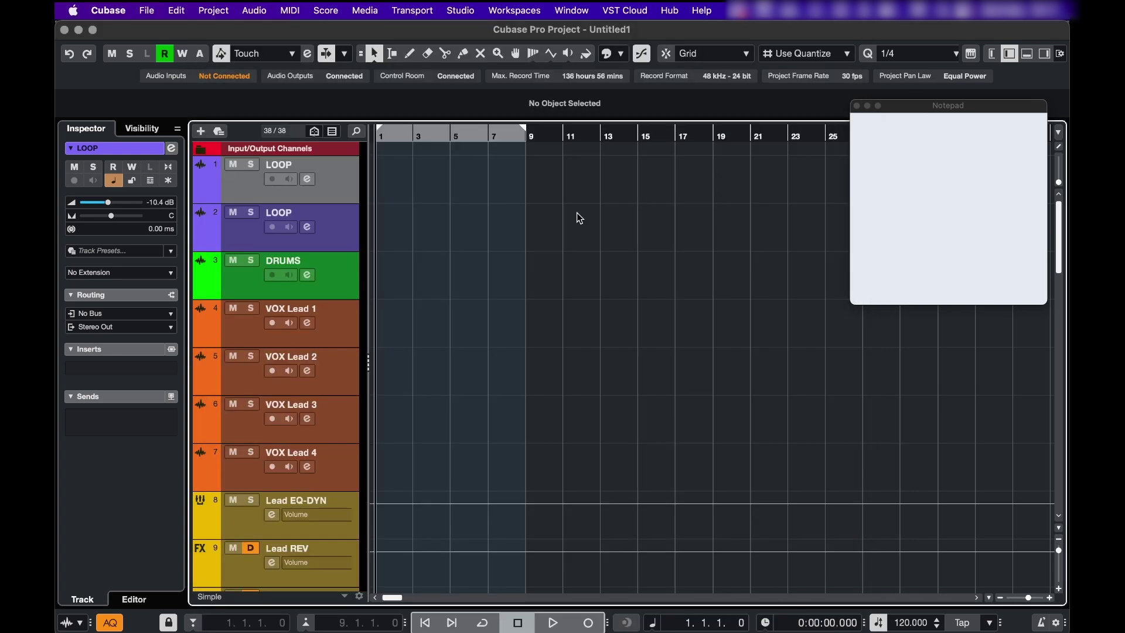
Delete both existing output busses in Audio Connections.
{"action": "left_click", "coordinate": [458, 10]}
{"action": "left_click", "coordinate": [488, 32]}
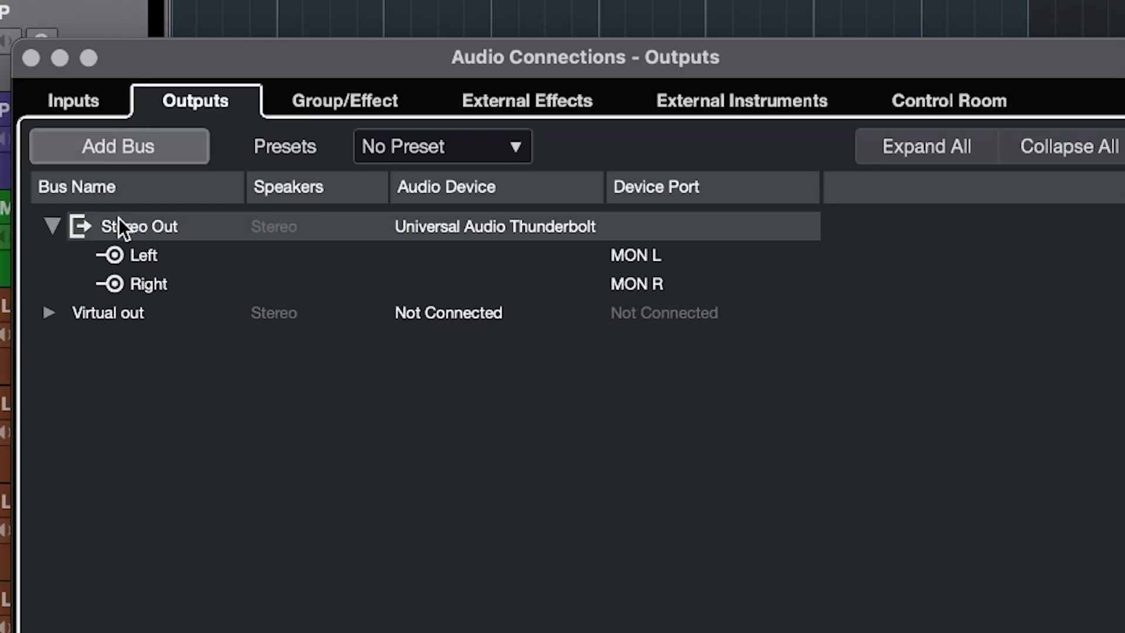
{"action": "left_click", "coordinate": [111, 313], "text": "shift"}
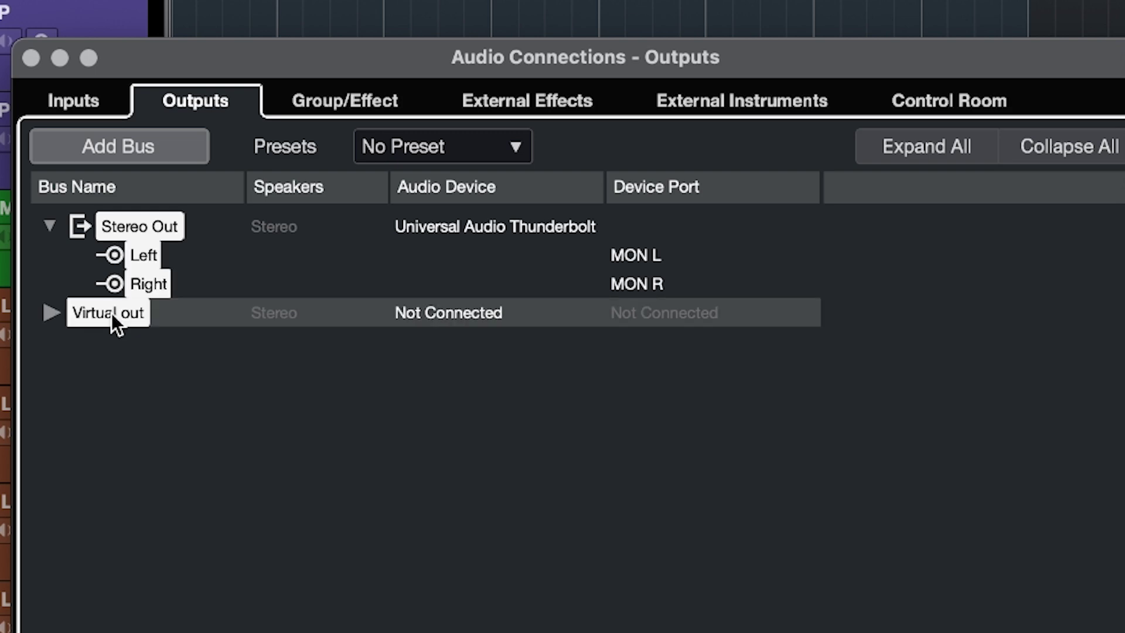
{"action": "right_click", "coordinate": [111, 313]}
{"action": "left_click", "coordinate": [256, 503]}
{"action": "left_click", "coordinate": [662, 168]}
Add a stereo output bus routed to VIRTUAL 1 (left) and VIRTUAL 2 (right).
{"action": "left_click", "coordinate": [151, 157]}
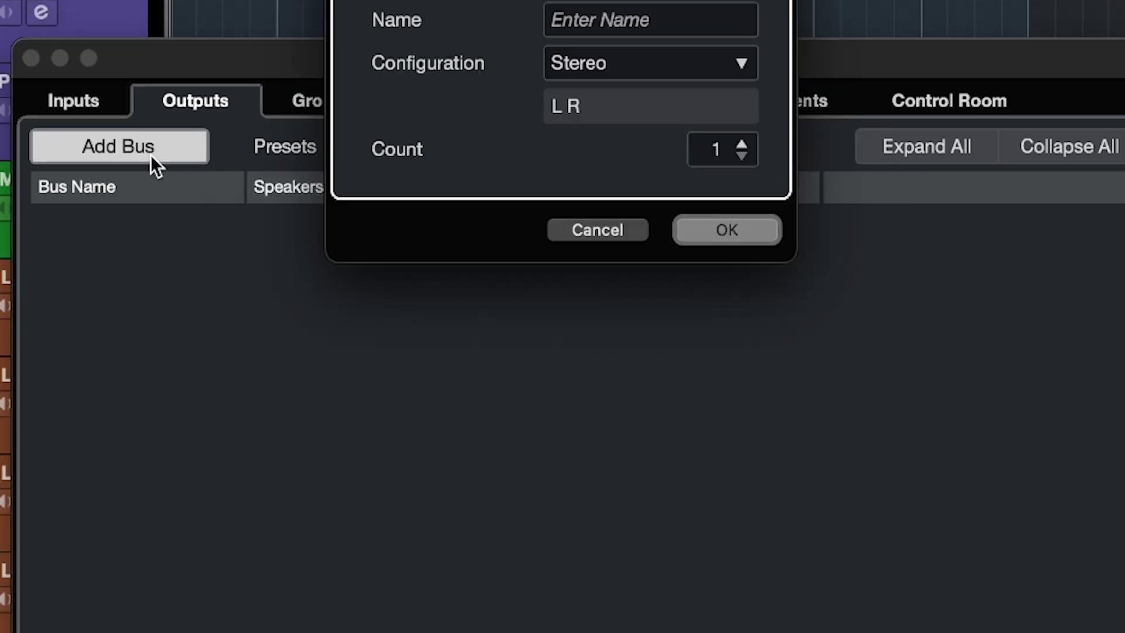
{"action": "left_click", "coordinate": [717, 228]}
{"action": "left_click", "coordinate": [644, 256]}
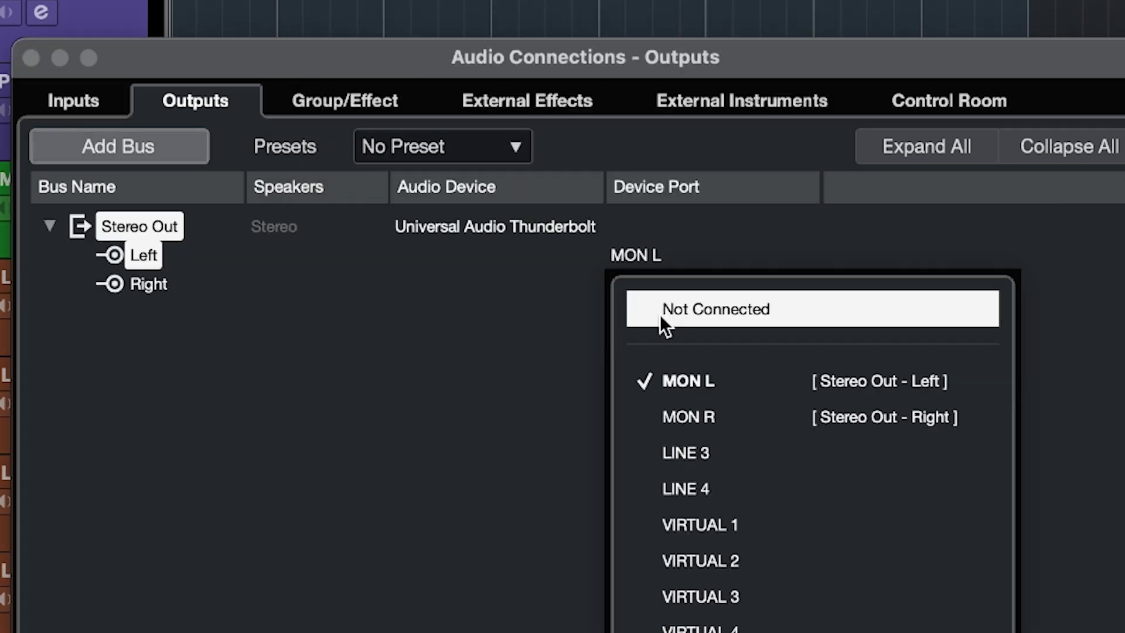
{"action": "left_click", "coordinate": [694, 522]}
{"action": "left_click", "coordinate": [645, 285]}
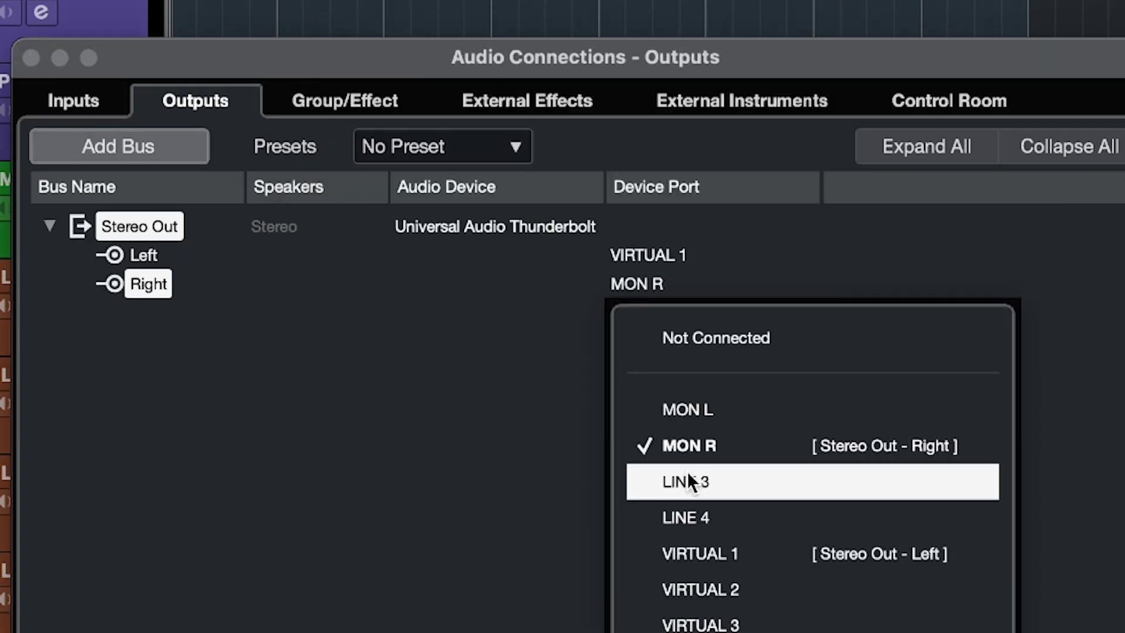
{"action": "left_click", "coordinate": [706, 578]}
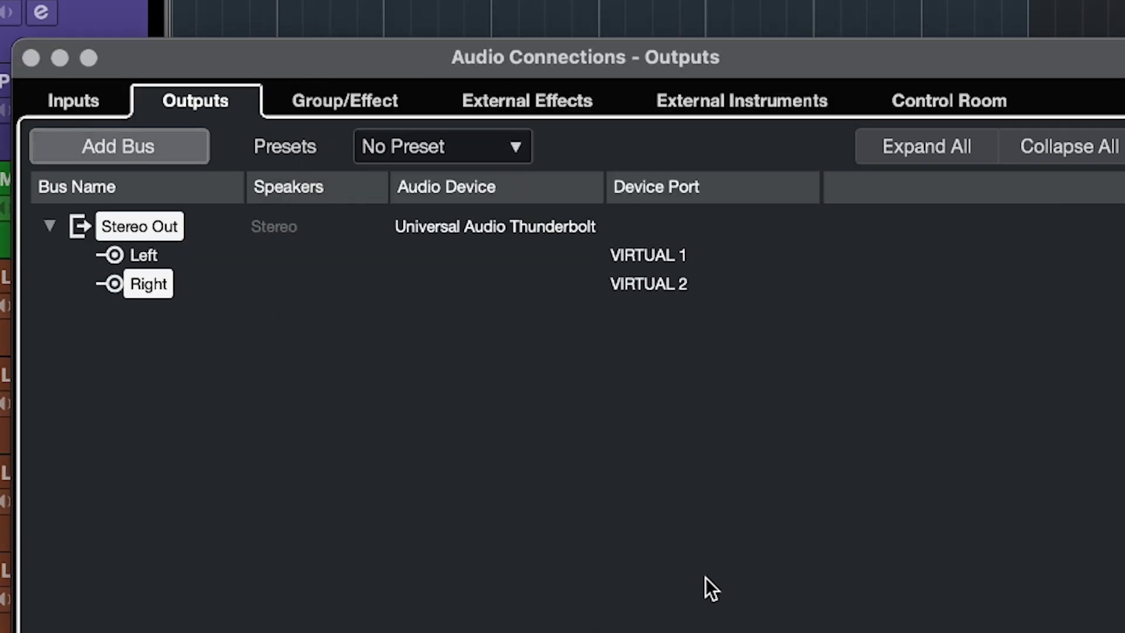
Set the MIC input bus's device port to MIC/LINE 2.
{"action": "left_click", "coordinate": [71, 98]}
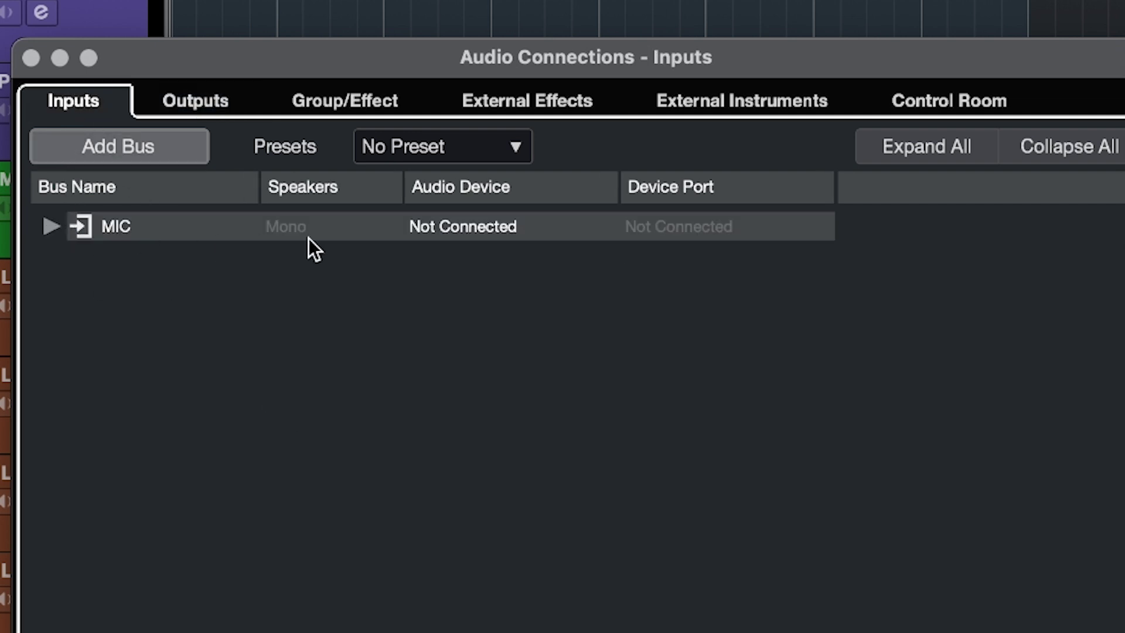
{"action": "left_click", "coordinate": [656, 226]}
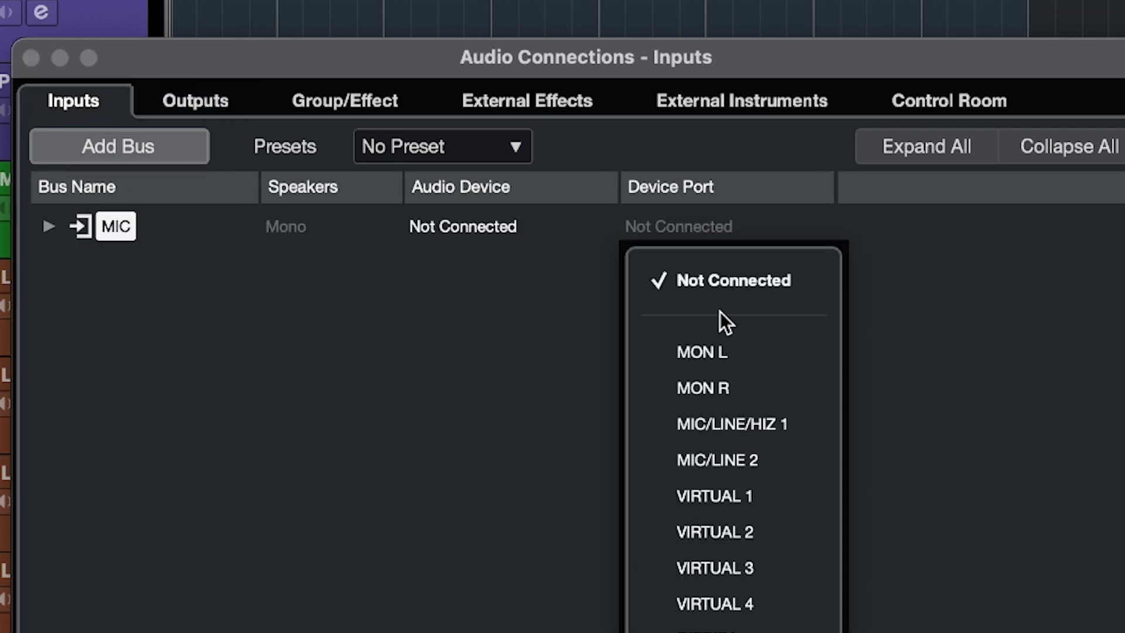
{"action": "left_click", "coordinate": [741, 460]}
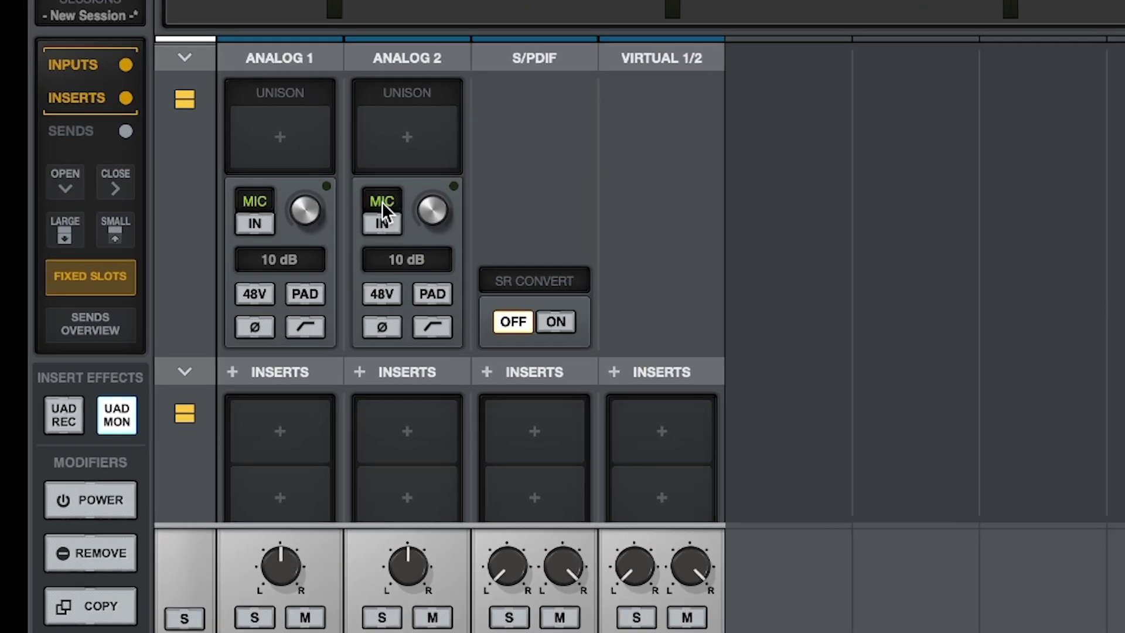
Switch Analog 2 to LINE and name Analog 2 'MIC (line)' and Analog 1 'GTR (DI)'.
{"action": "left_click", "coordinate": [382, 201]}
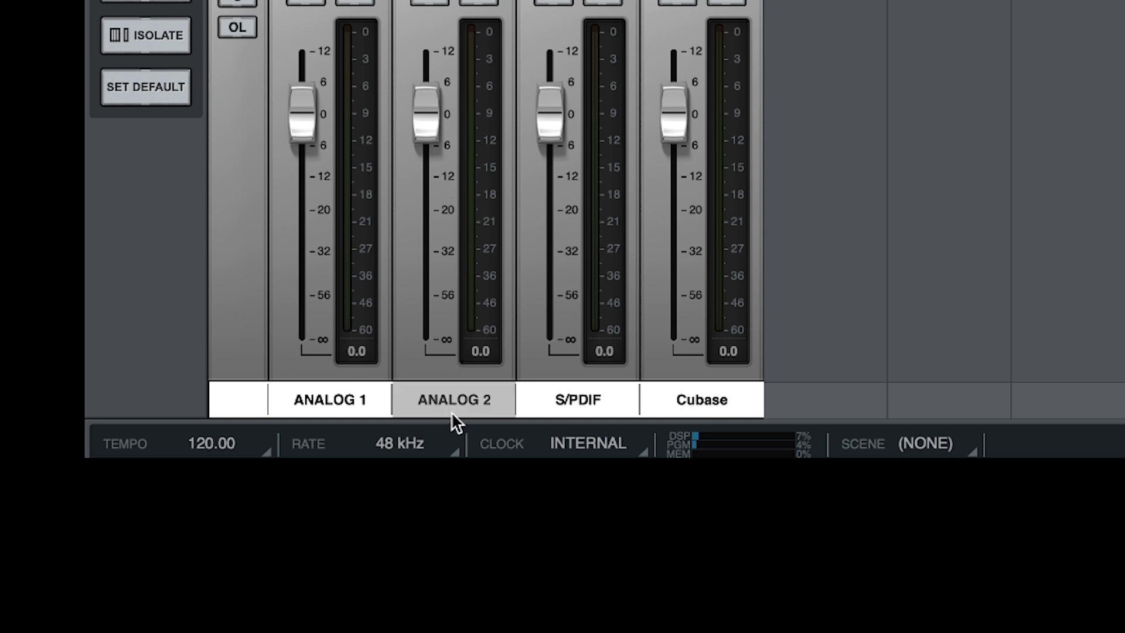
{"action": "left_click", "coordinate": [452, 403]}
{"action": "type", "text": "MIC"}
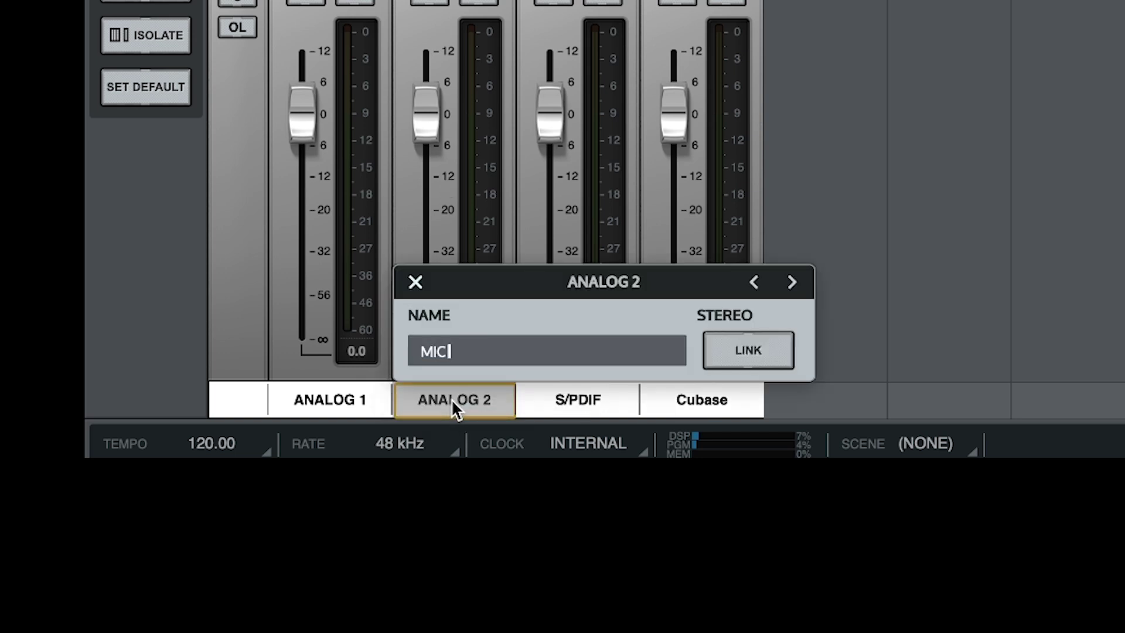
{"action": "type", "text": " (line)"}
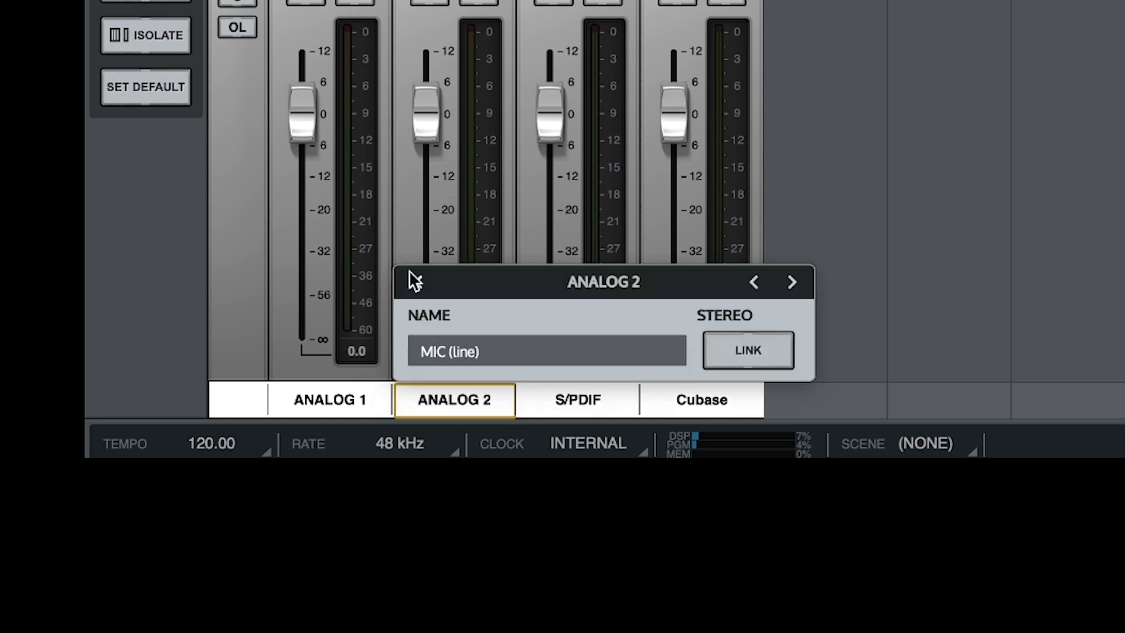
{"action": "left_click", "coordinate": [415, 282]}
{"action": "left_click", "coordinate": [312, 402]}
{"action": "type", "text": "GTR (DI)"}
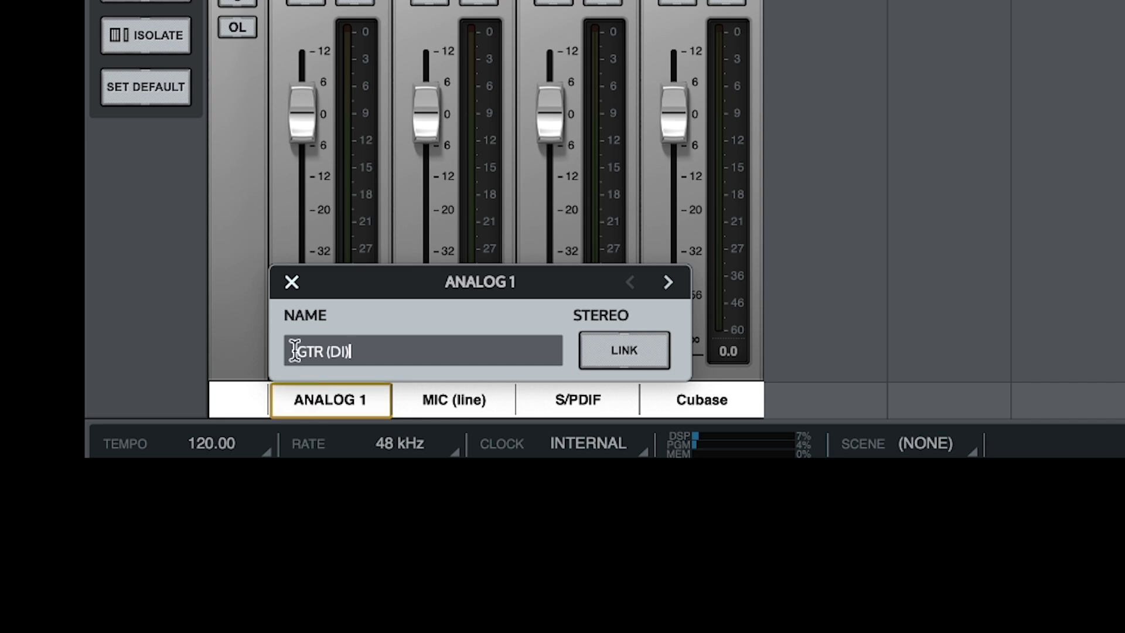
{"action": "left_click", "coordinate": [291, 283]}
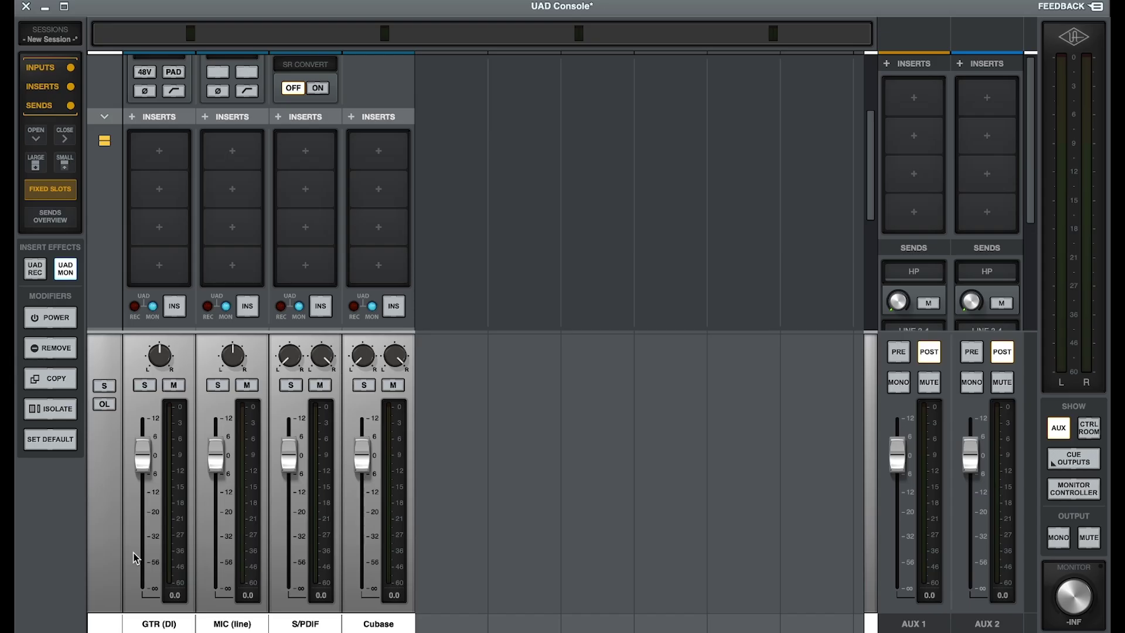
Load Auto-Tune Realtime X into MIC (line)'s first insert.
{"action": "left_click", "coordinate": [242, 150]}
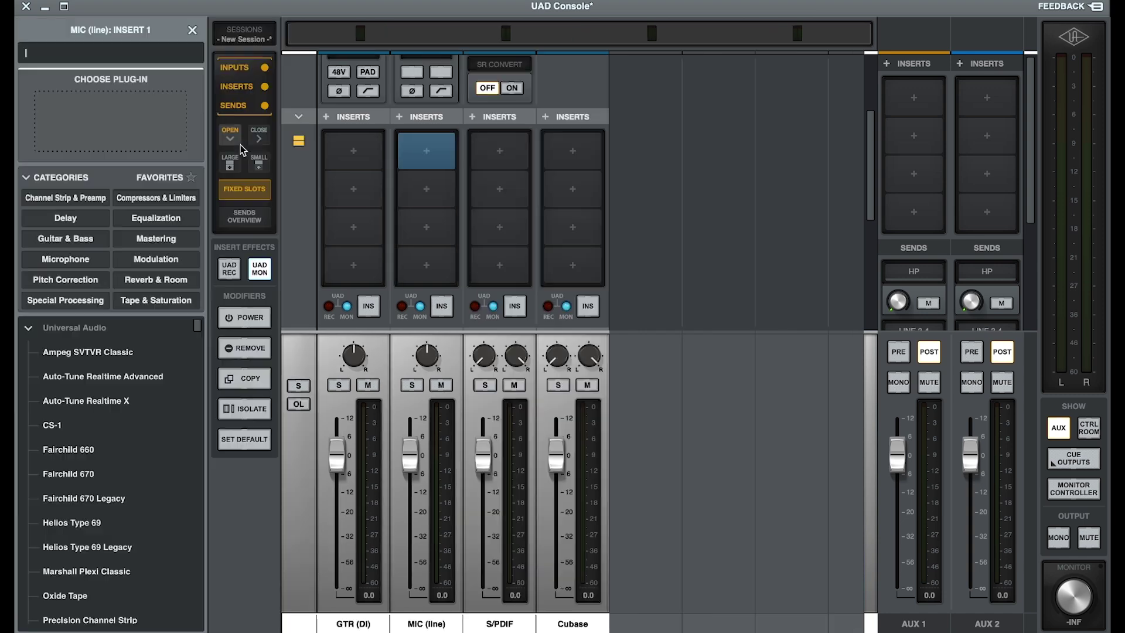
{"action": "double_click", "coordinate": [92, 403]}
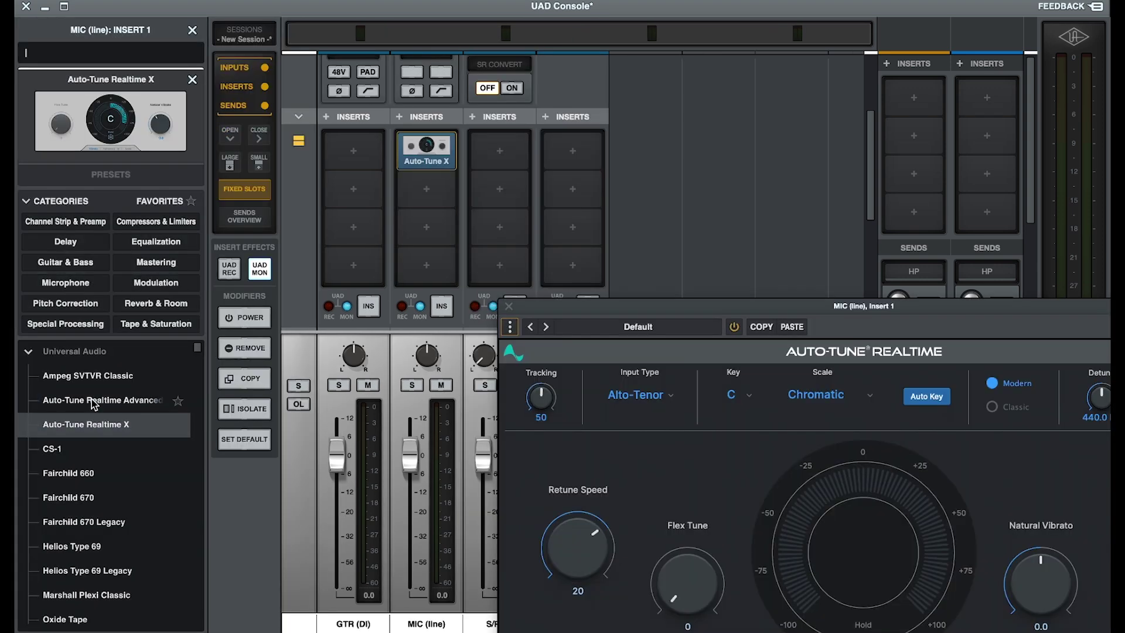
{"action": "left_click_drag", "start_coordinate": [594, 310], "coordinate": [360, 125]}
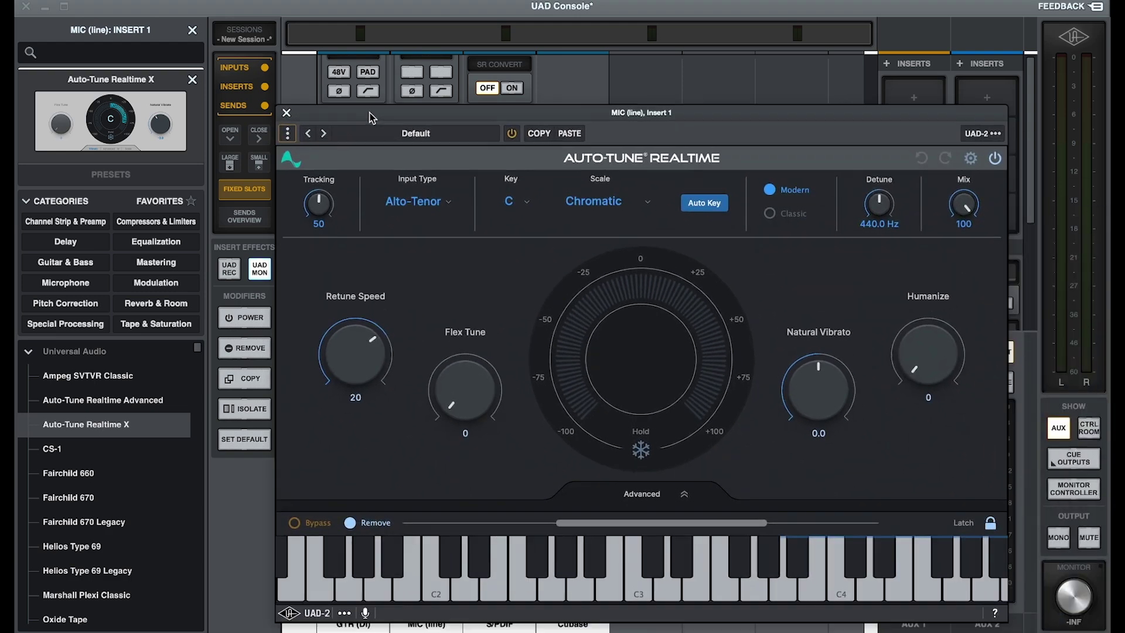
{"action": "left_click", "coordinate": [288, 119]}
Load LA-2A Silver into the second insert, then toggle UAD REC back to UAD MON.
{"action": "left_click", "coordinate": [232, 189]}
{"action": "double_click", "coordinate": [102, 459]}
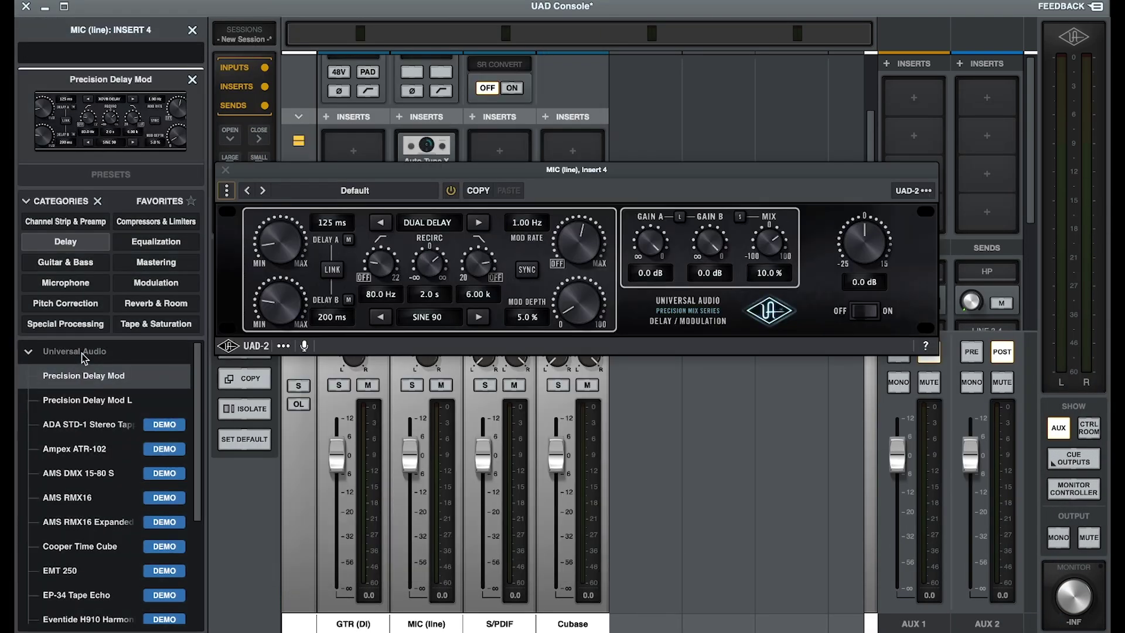
{"action": "left_click", "coordinate": [226, 170]}
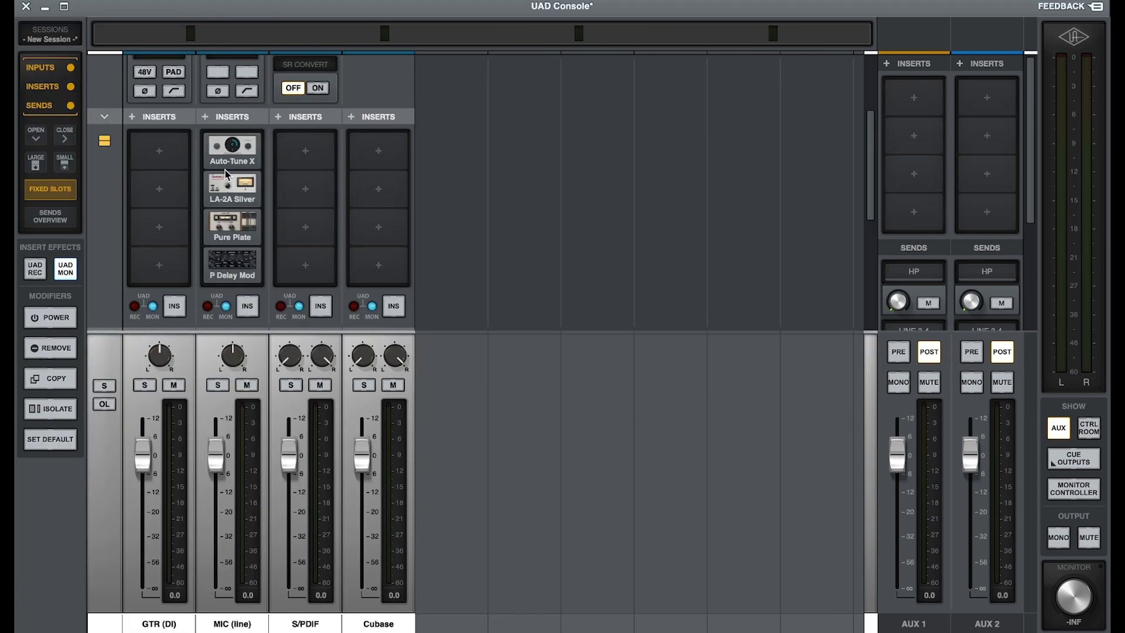
{"action": "mouse_move", "coordinate": [220, 240]}
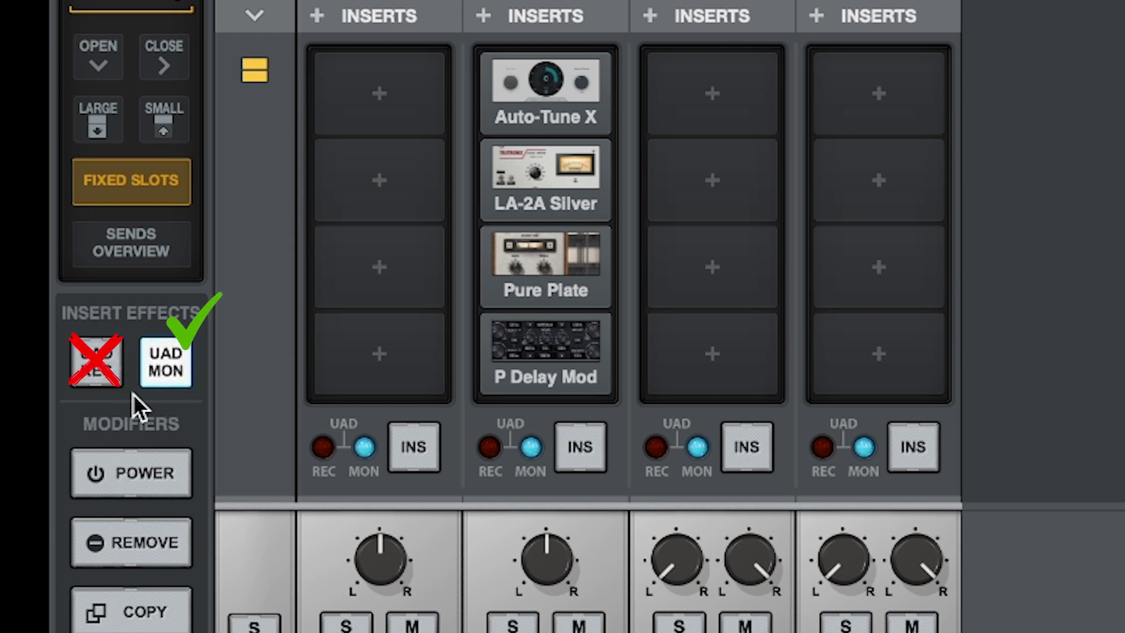
{"action": "left_click", "coordinate": [94, 378]}
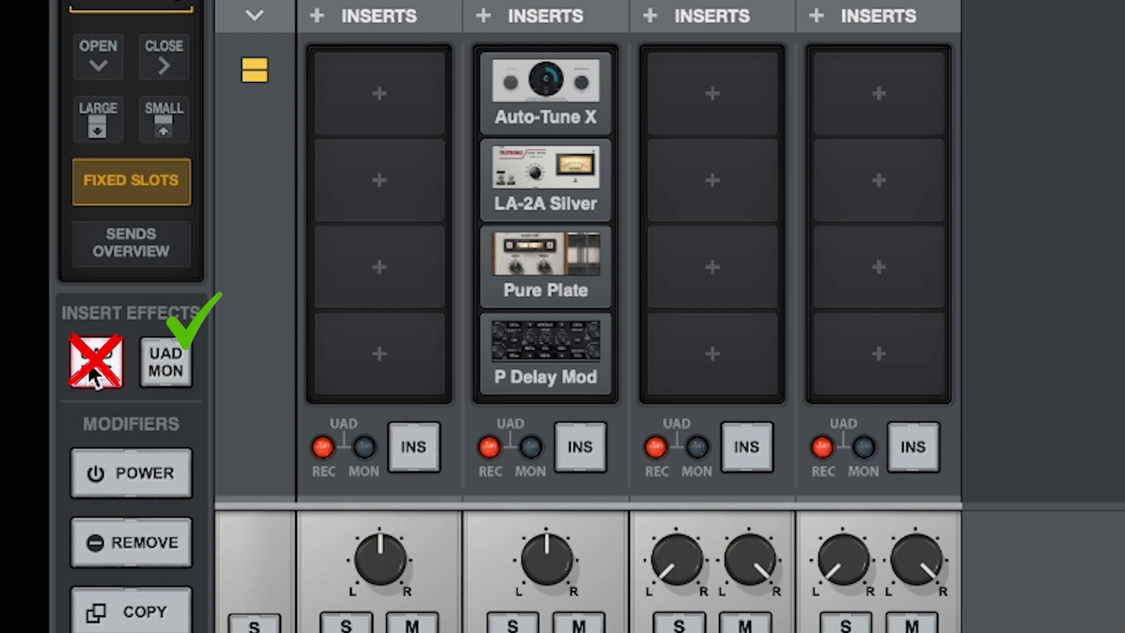
{"action": "left_click", "coordinate": [159, 375]}
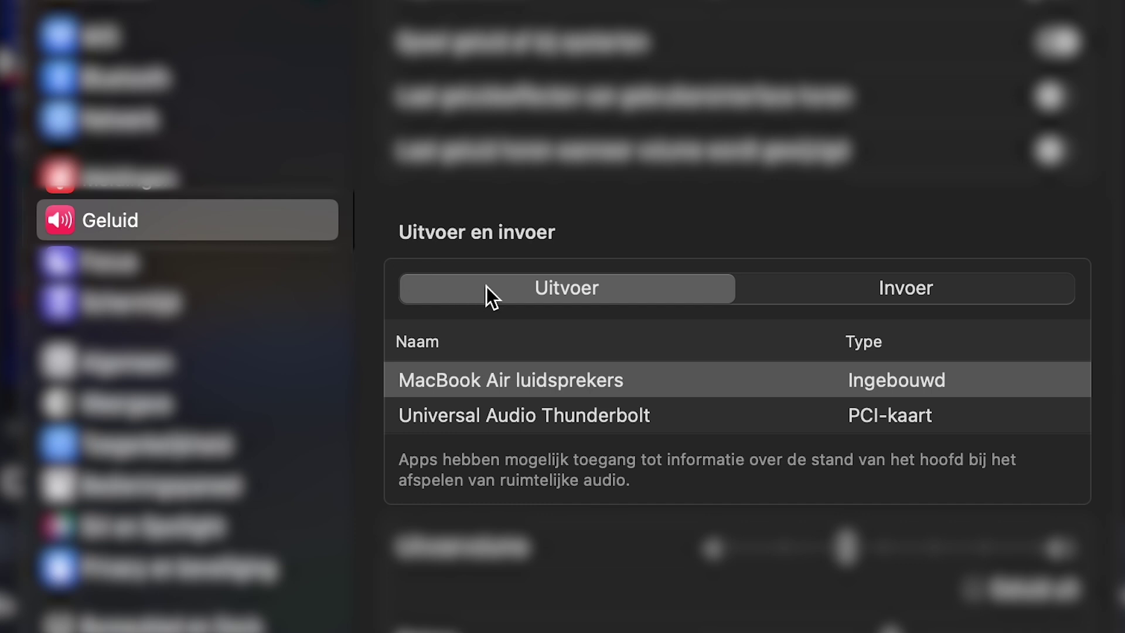
Choose Universal Audio Thunderbolt in the Sound Output list.
{"action": "left_click", "coordinate": [607, 417]}
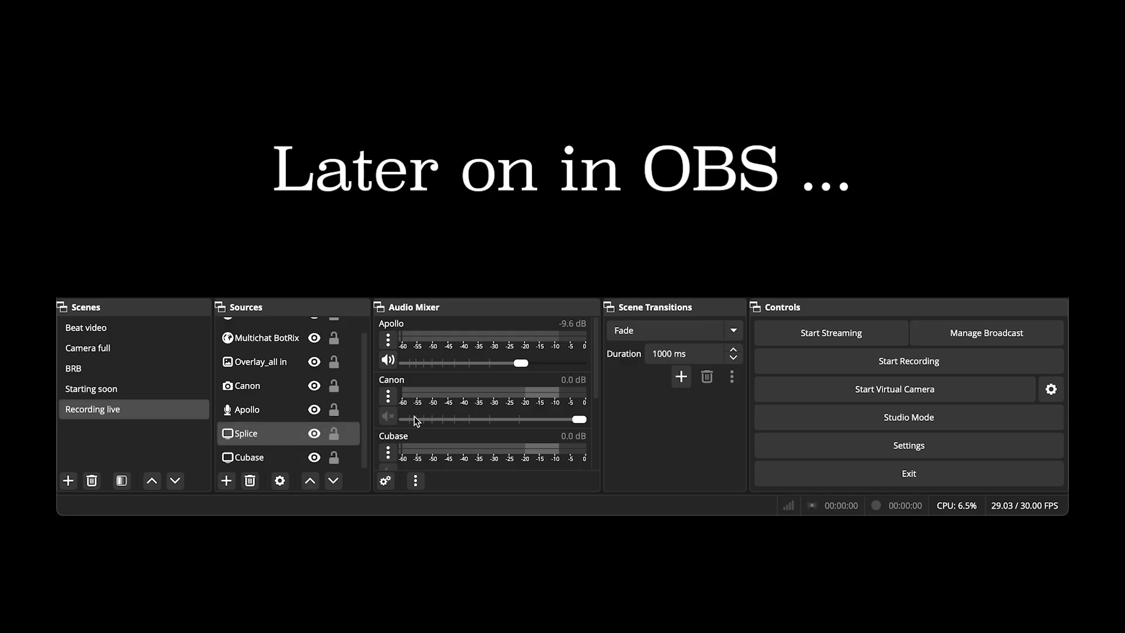
{"action": "scroll", "coordinate": [411, 438], "scroll_direction": "down", "scroll_amount": 1}
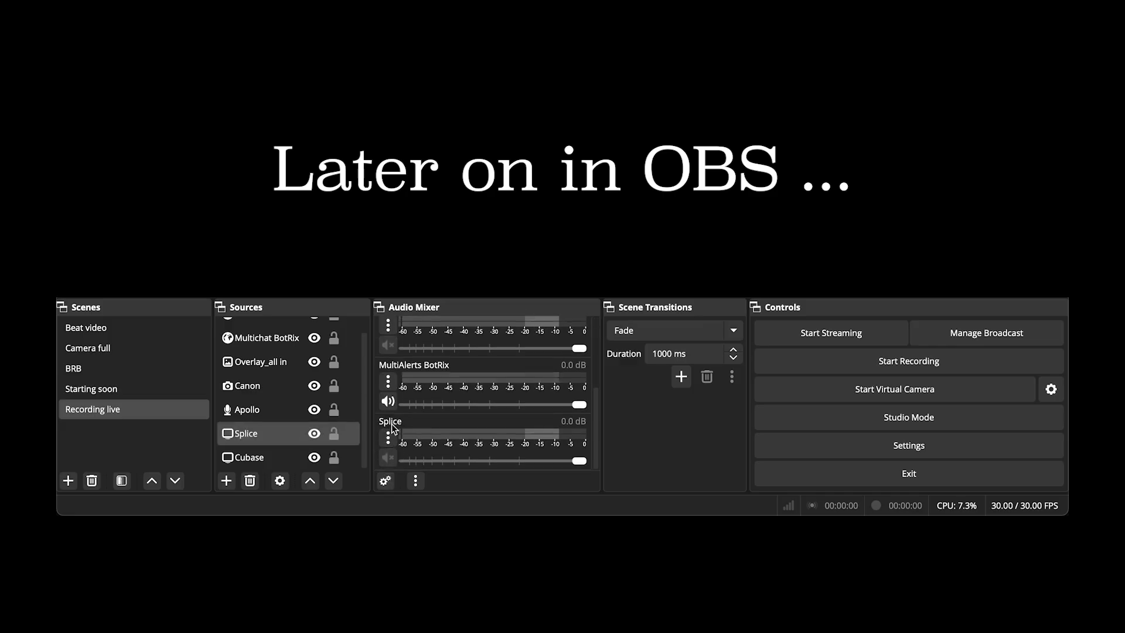
{"action": "scroll", "coordinate": [435, 442], "scroll_direction": "up", "scroll_amount": 3}
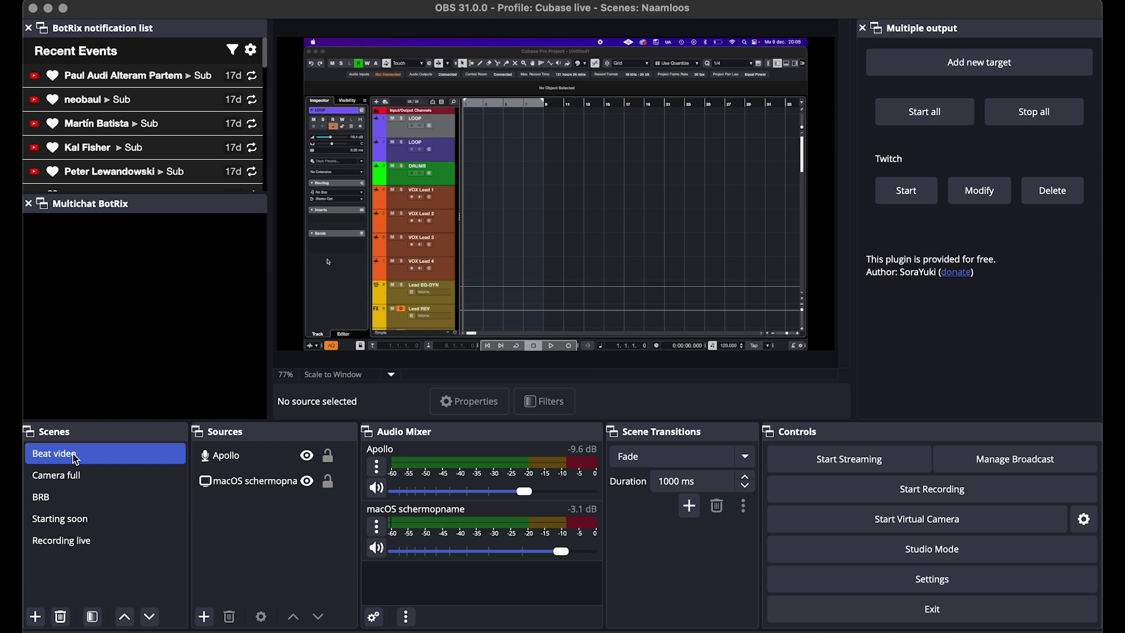
Switch through the Starting soon, BRB and Camera full scenes.
{"action": "left_click", "coordinate": [68, 520]}
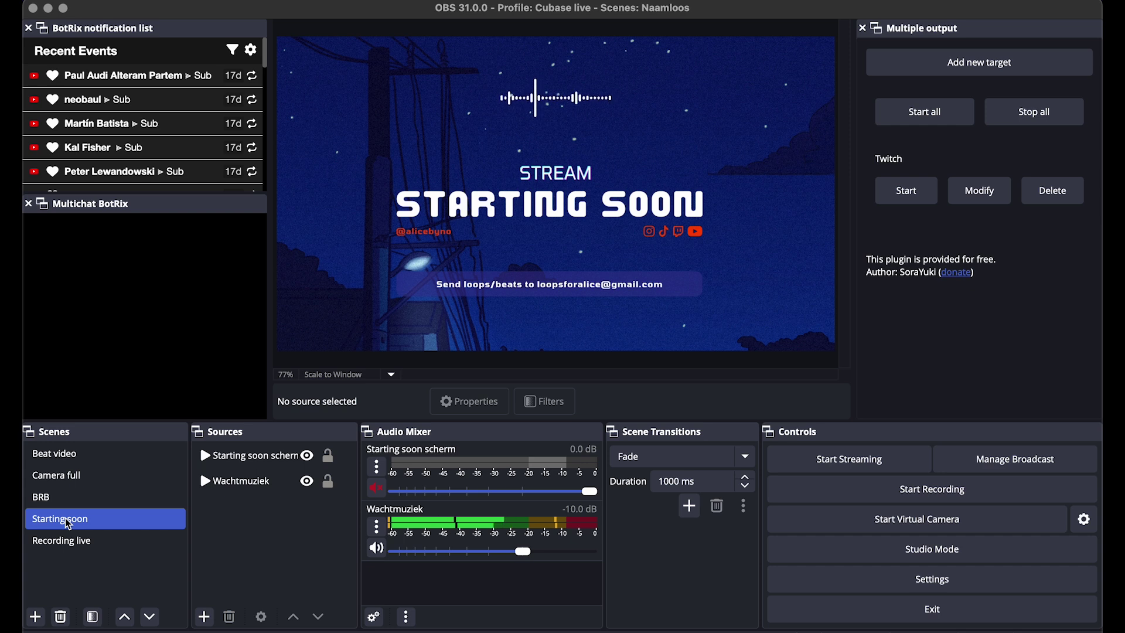
{"action": "left_click", "coordinate": [47, 502]}
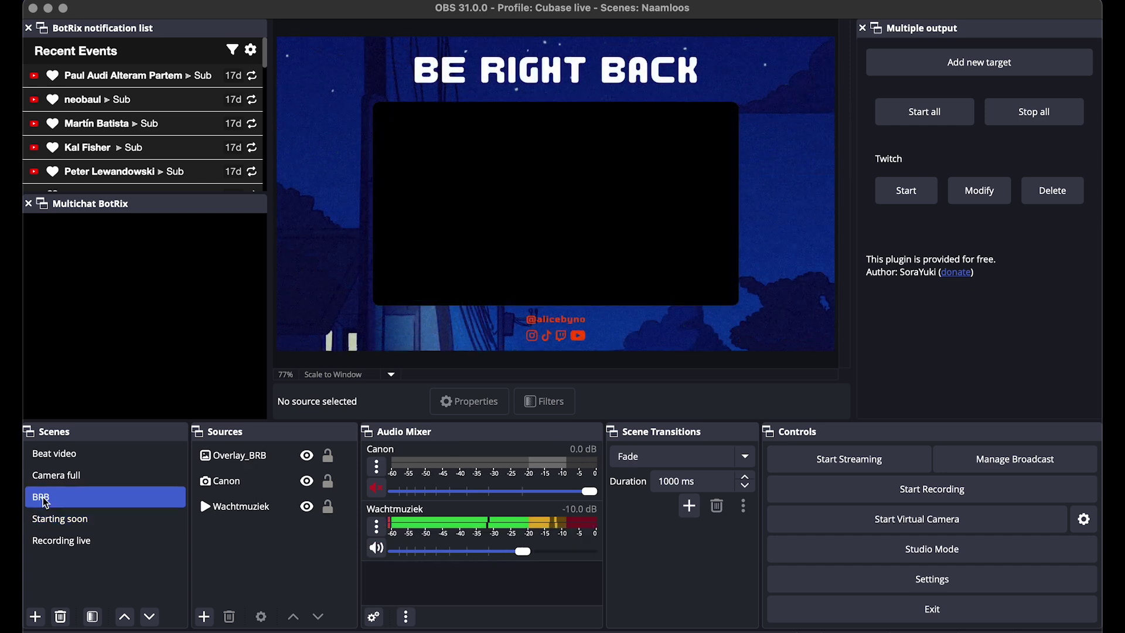
{"action": "left_click", "coordinate": [55, 482]}
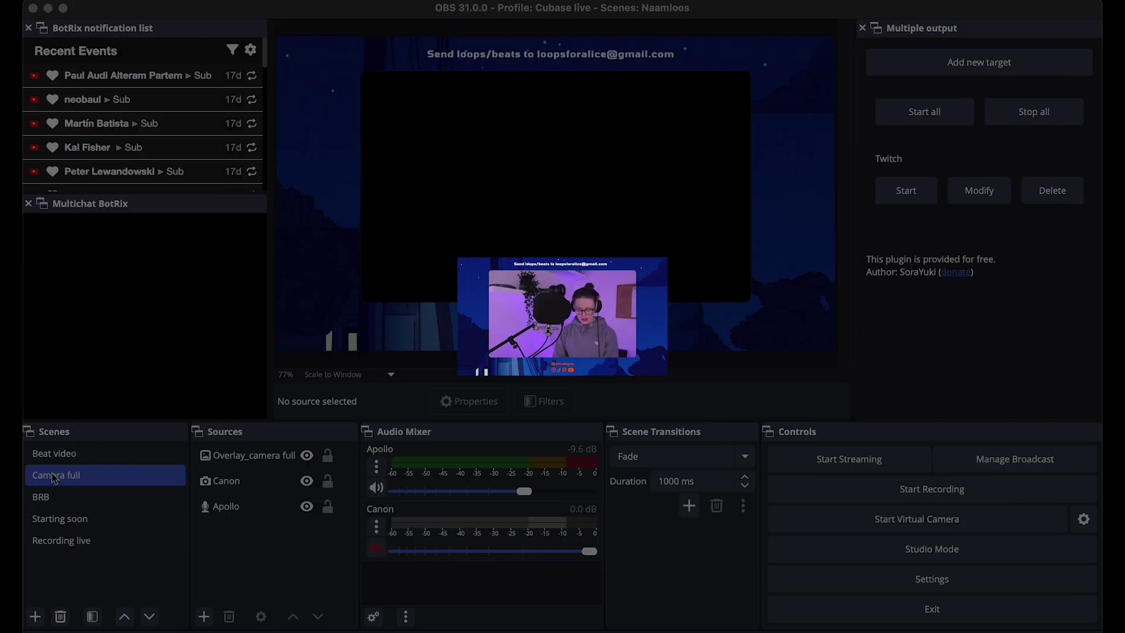
Switch to Recording live and record takes on VOX Bg 6 R, 7 LL and 8 RR in Cubase.
{"action": "left_click", "coordinate": [87, 540]}
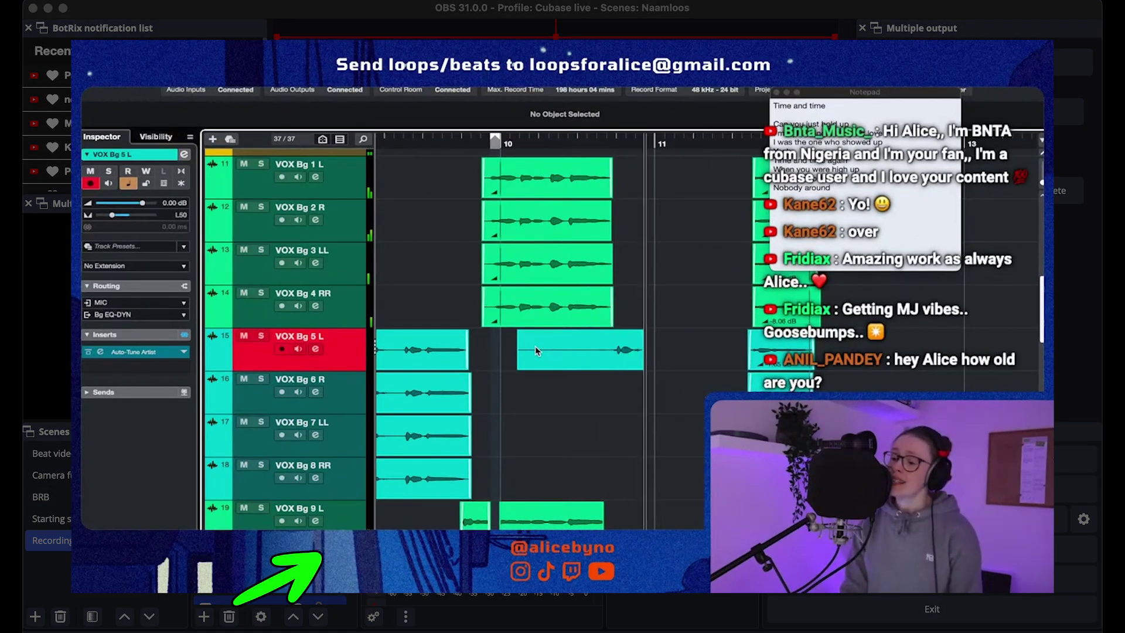
{"action": "key", "text": "space"}
{"action": "key", "text": "Down"}
{"action": "key", "text": "KP_Multiply"}
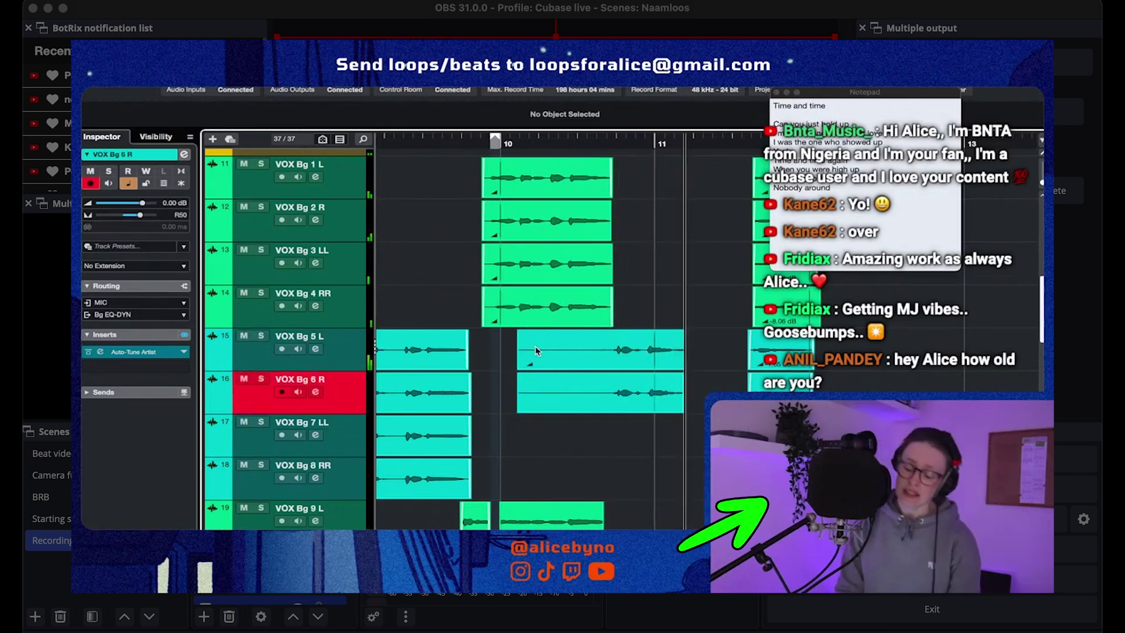
{"action": "key", "text": "space"}
{"action": "key", "text": "Down"}
{"action": "key", "text": "KP_Multiply"}
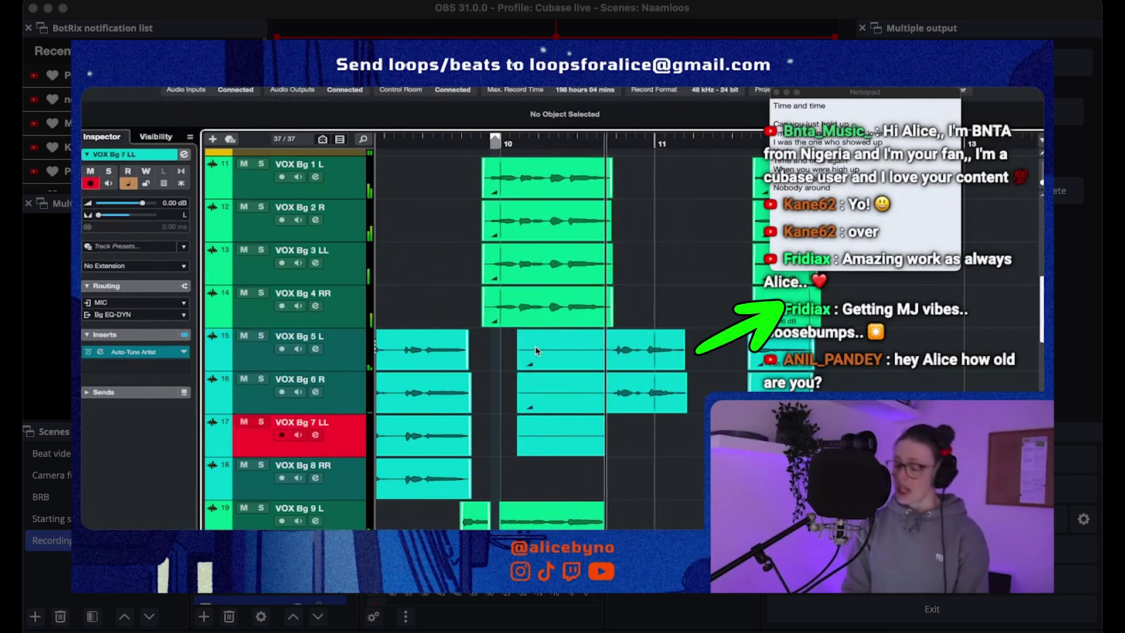
{"action": "key", "text": "space"}
{"action": "key", "text": "Down"}
{"action": "key", "text": "KP_Multiply"}
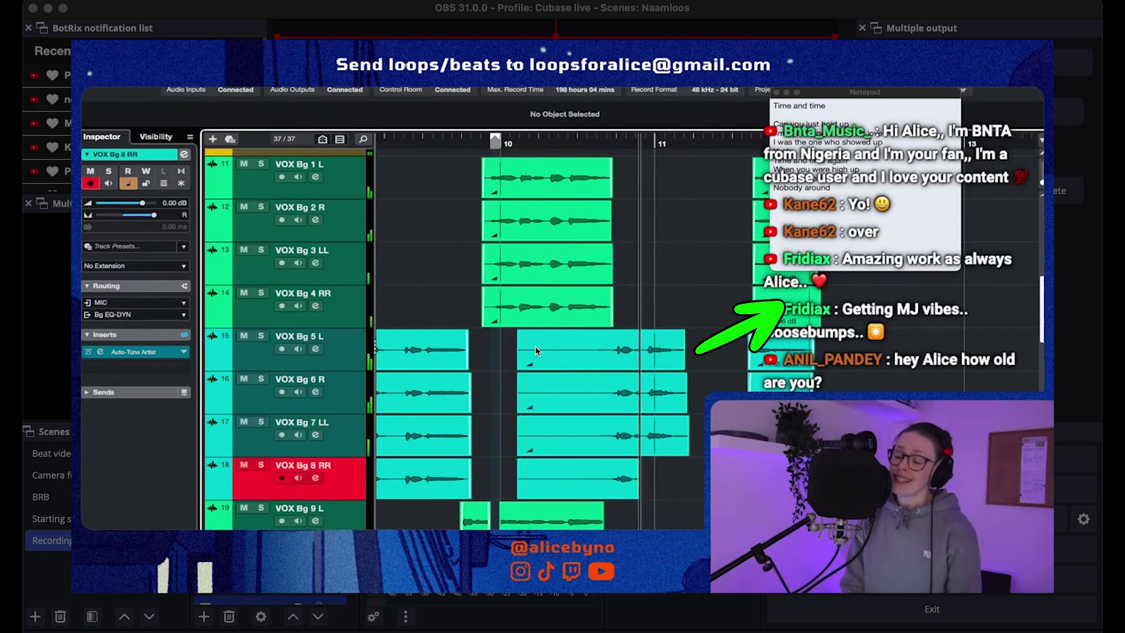
{"action": "key", "text": "space"}
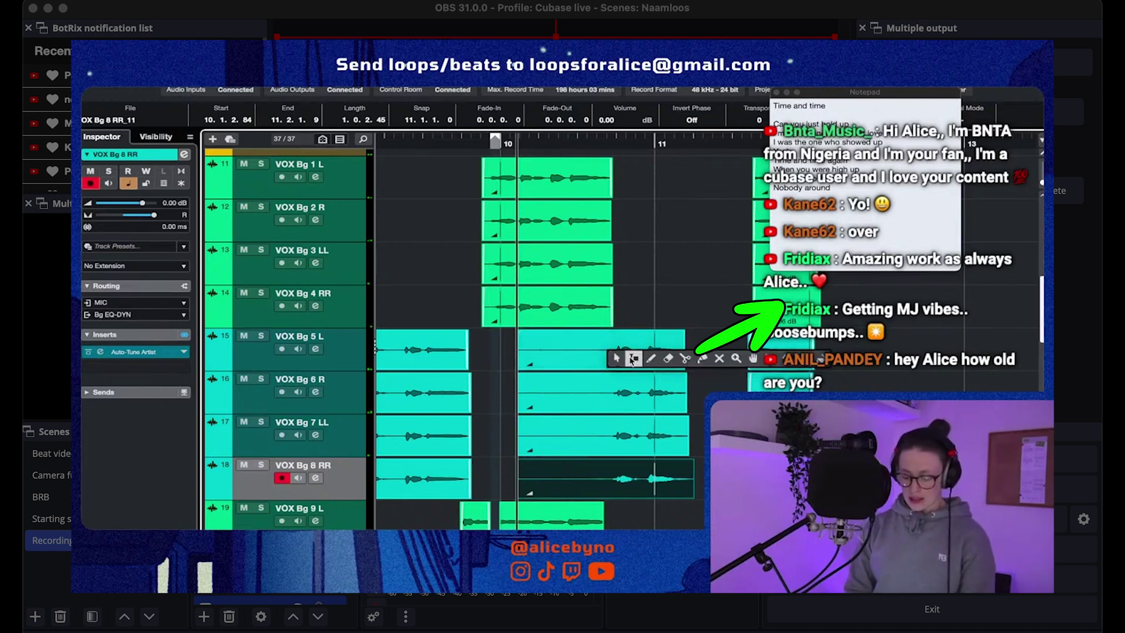
Select the four new takes at bars 10–11, play them and lower them about 2 dB.
{"action": "left_click", "coordinate": [623, 348]}
{"action": "left_click_drag", "start_coordinate": [613, 346], "coordinate": [684, 472]}
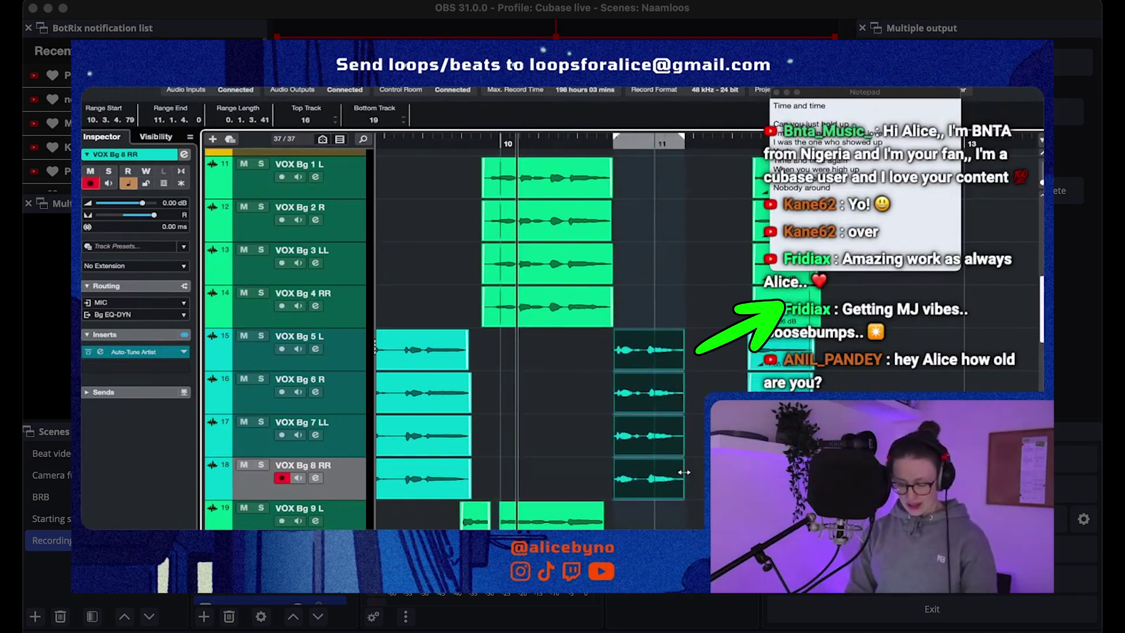
{"action": "key", "text": "space"}
{"action": "left_click_drag", "start_coordinate": [650, 331], "coordinate": [650, 346]}
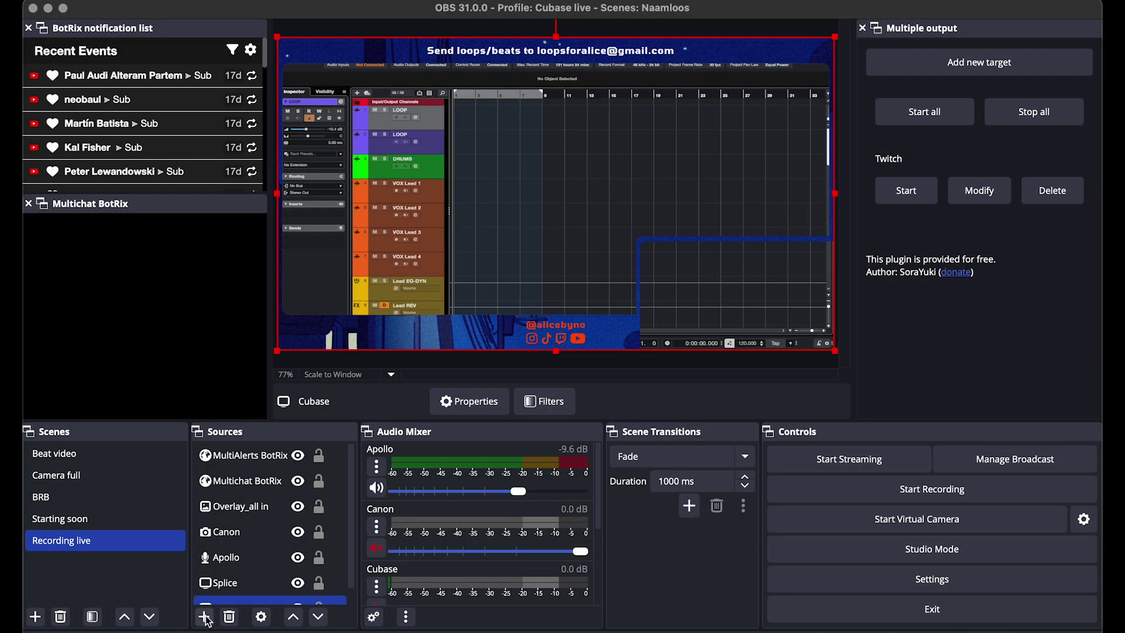
Browse the Multichat BotRix, MultiAlerts BotRix and Overlay_all in sources.
{"action": "left_click", "coordinate": [205, 617]}
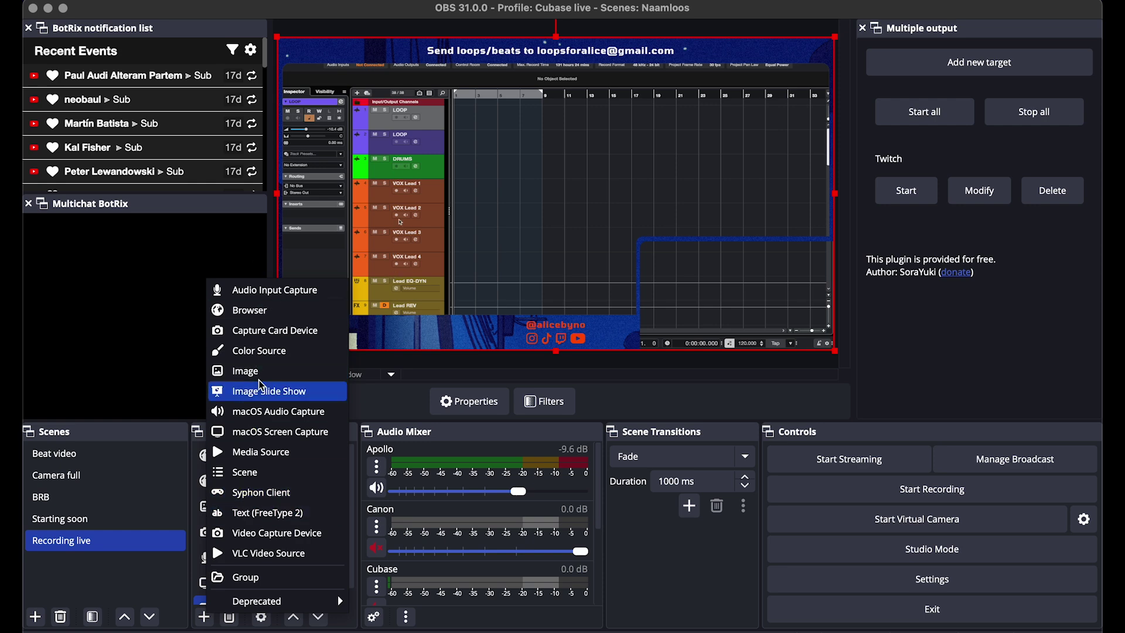
{"action": "left_click", "coordinate": [164, 440]}
{"action": "left_click", "coordinate": [256, 490]}
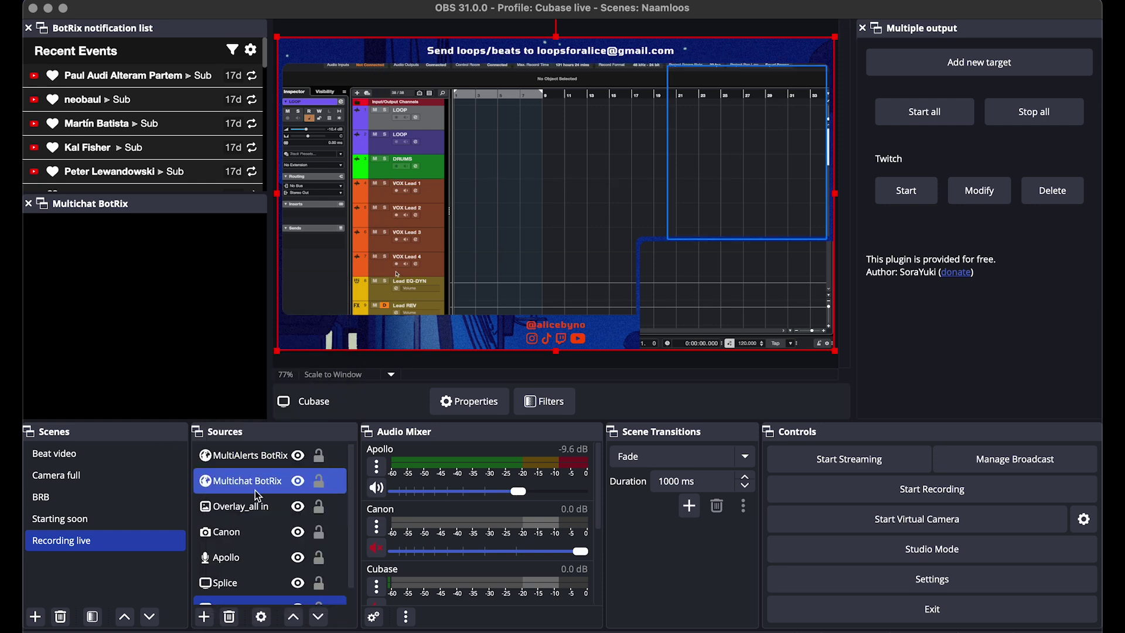
{"action": "left_click", "coordinate": [256, 466]}
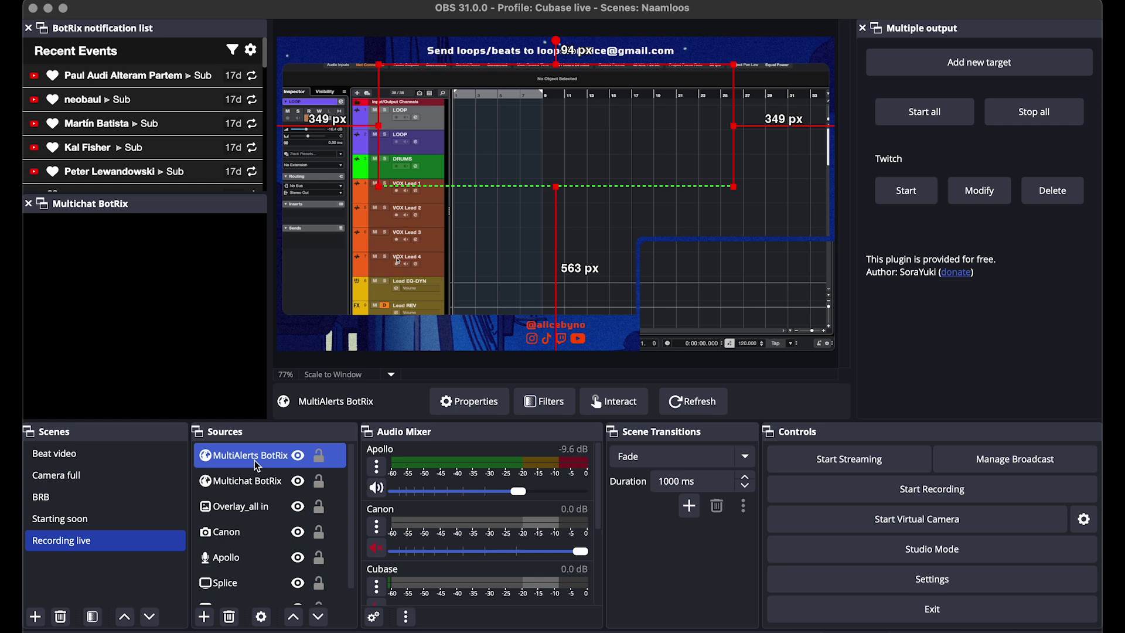
{"action": "scroll", "coordinate": [469, 528], "scroll_direction": "down", "scroll_amount": 5}
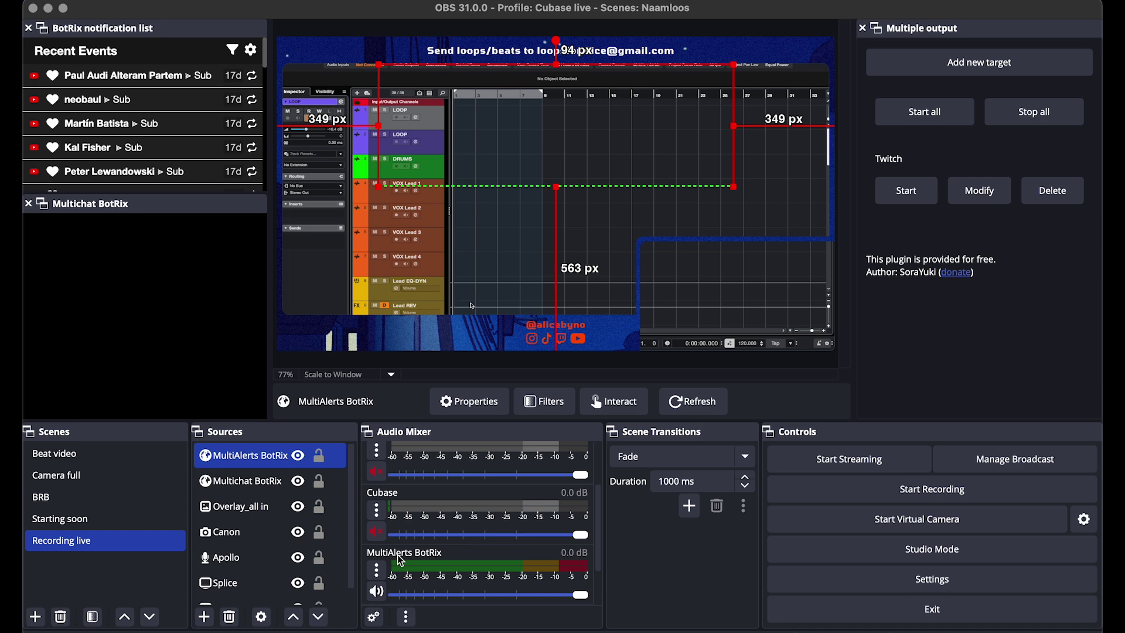
{"action": "left_click", "coordinate": [256, 510]}
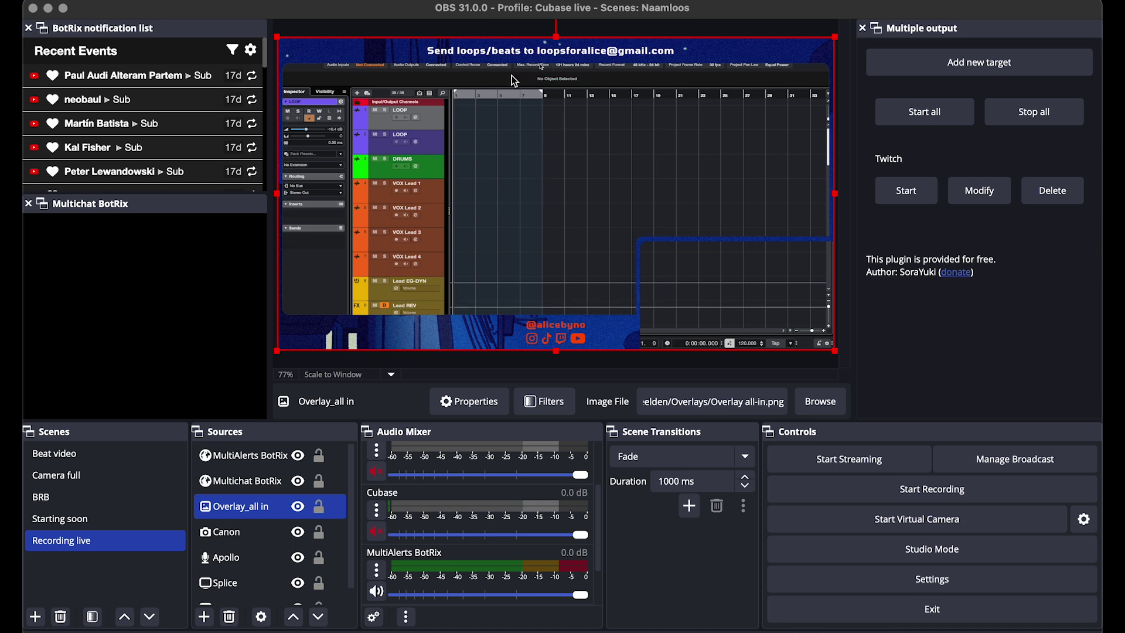
Cancel adding a new Image source and open Overlay_all in's properties.
{"action": "left_click", "coordinate": [205, 618]}
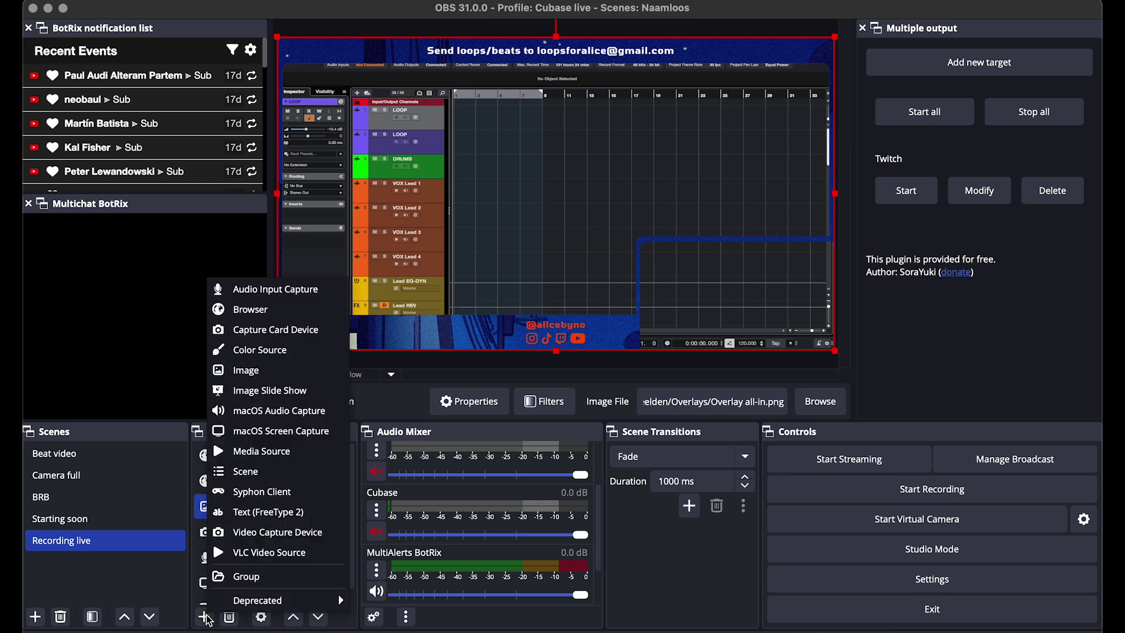
{"action": "left_click", "coordinate": [248, 372]}
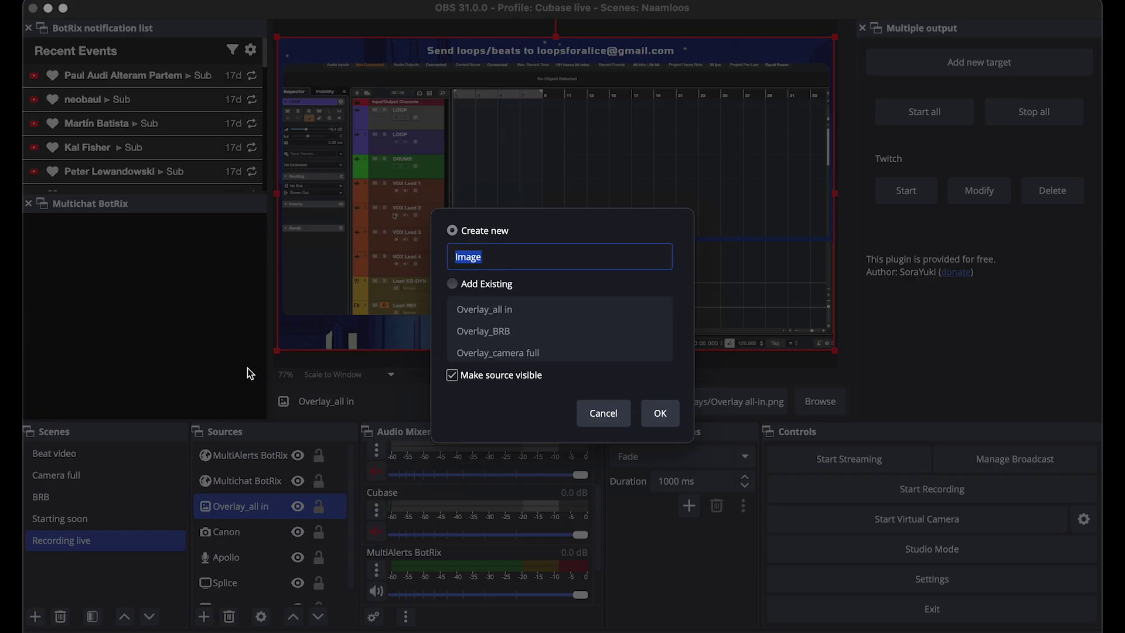
{"action": "key", "text": "Escape"}
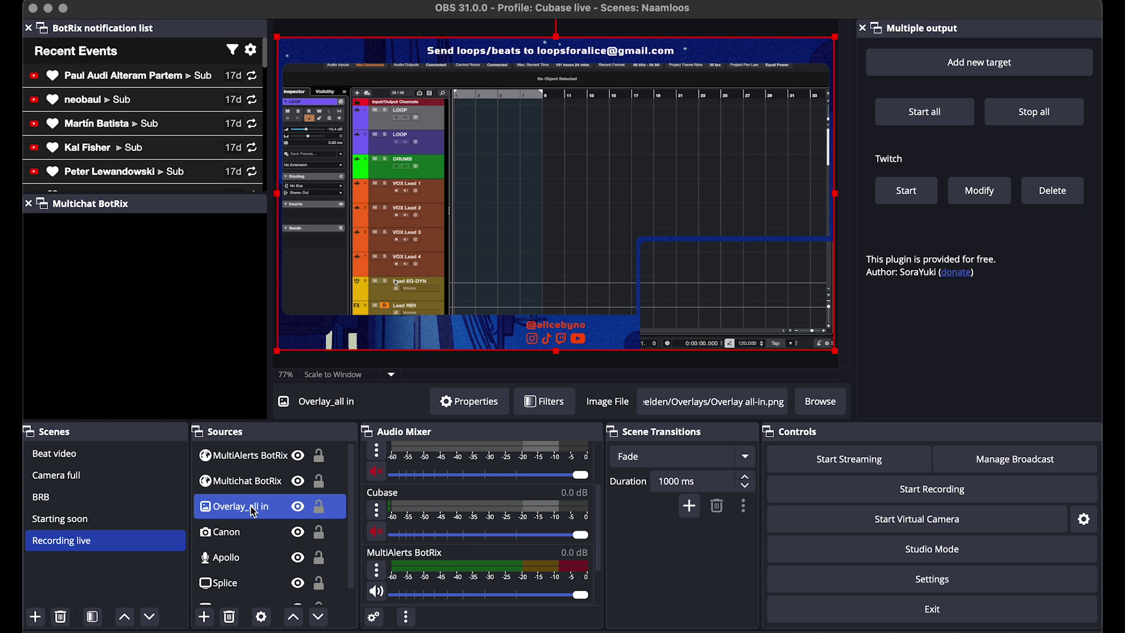
{"action": "left_click", "coordinate": [470, 402]}
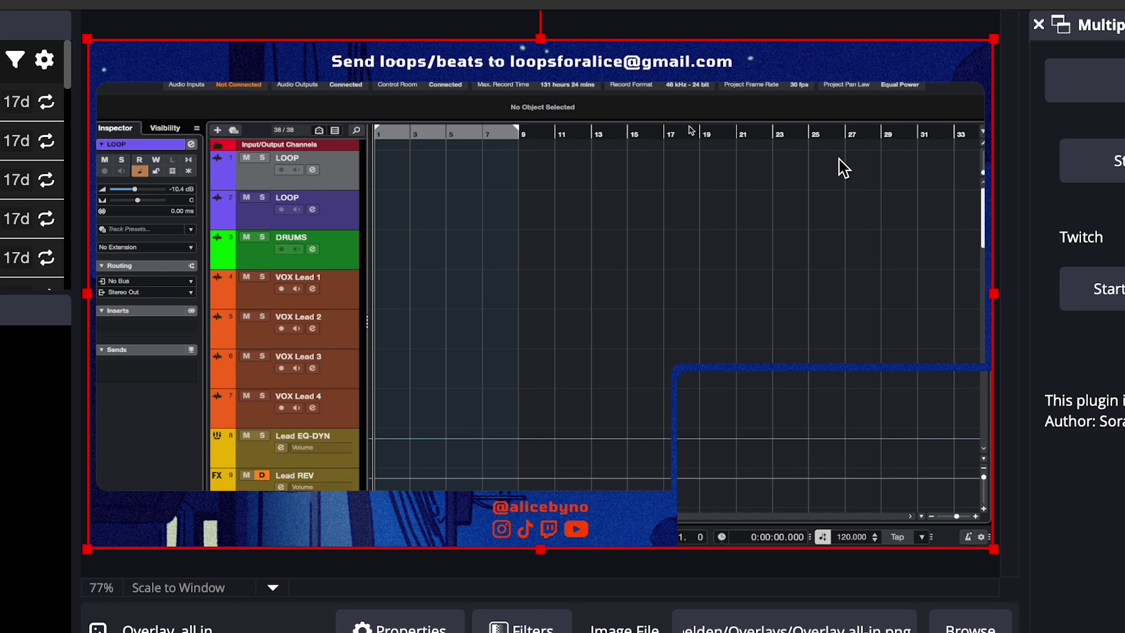
Resize the Overlay_all in image twice, move it down-right, and select the Canon source.
{"action": "left_click_drag", "start_coordinate": [994, 549], "coordinate": [701, 327]}
{"action": "left_click_drag", "start_coordinate": [420, 96], "coordinate": [562, 249]}
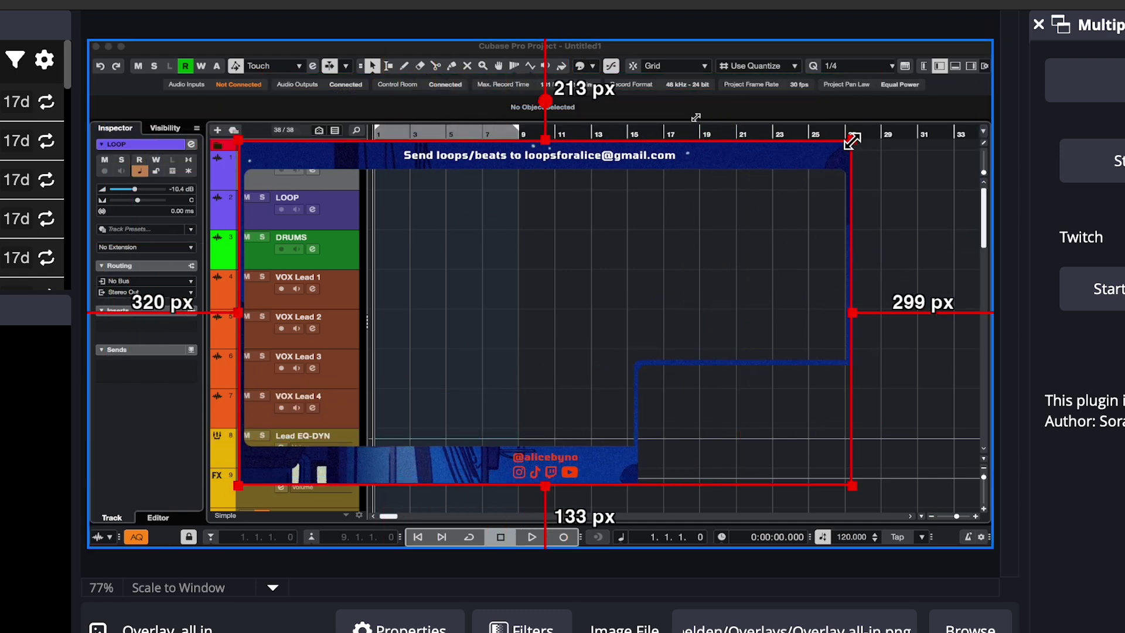
{"action": "left_click_drag", "start_coordinate": [853, 140], "coordinate": [703, 211]}
{"action": "left_click", "coordinate": [249, 532], "text": "super"}
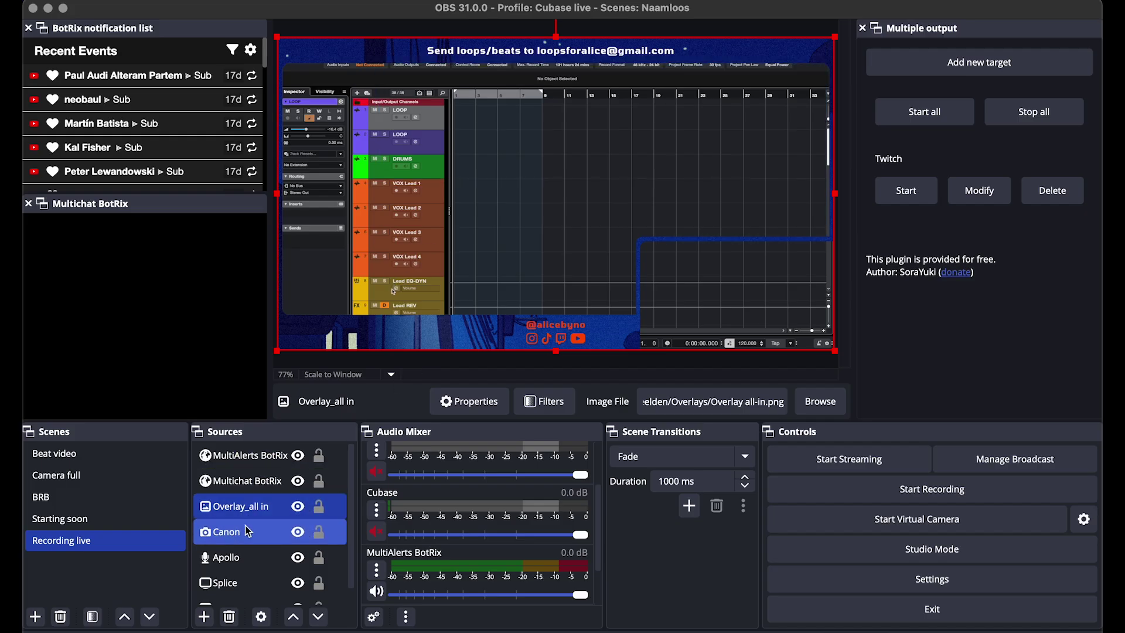
{"action": "left_click", "coordinate": [249, 532]}
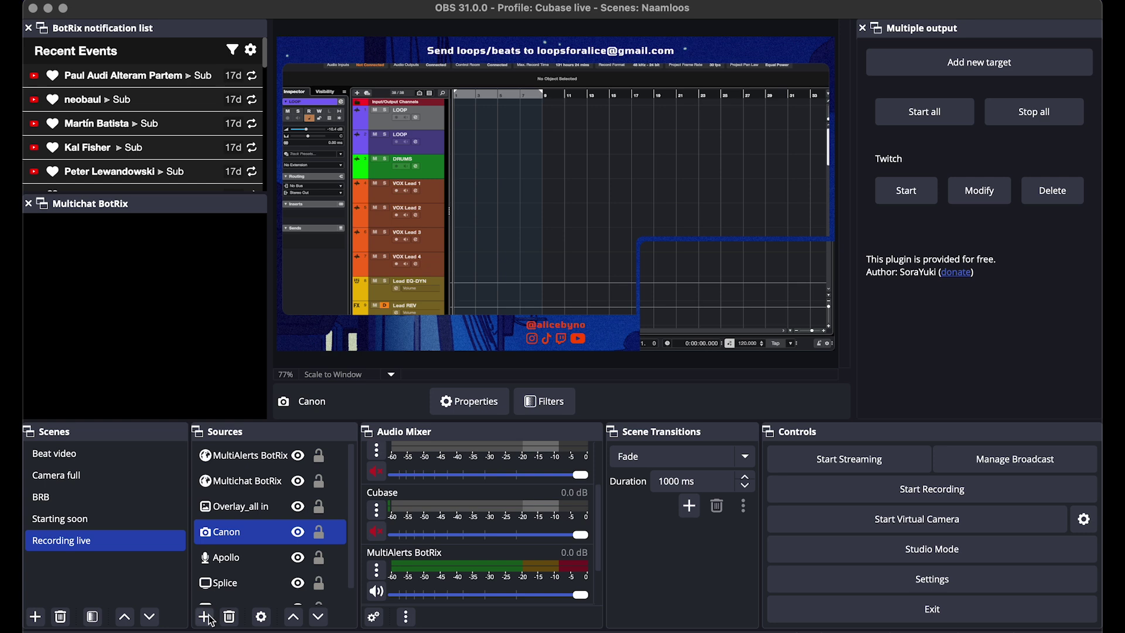
{"action": "left_click", "coordinate": [204, 617]}
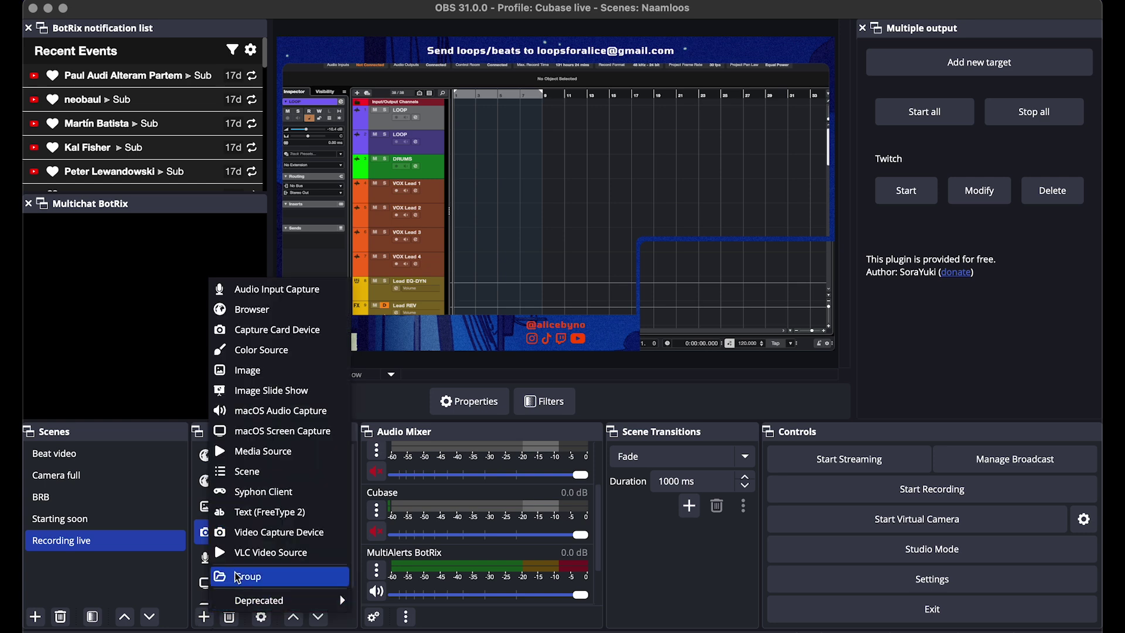
{"action": "key", "text": "Escape"}
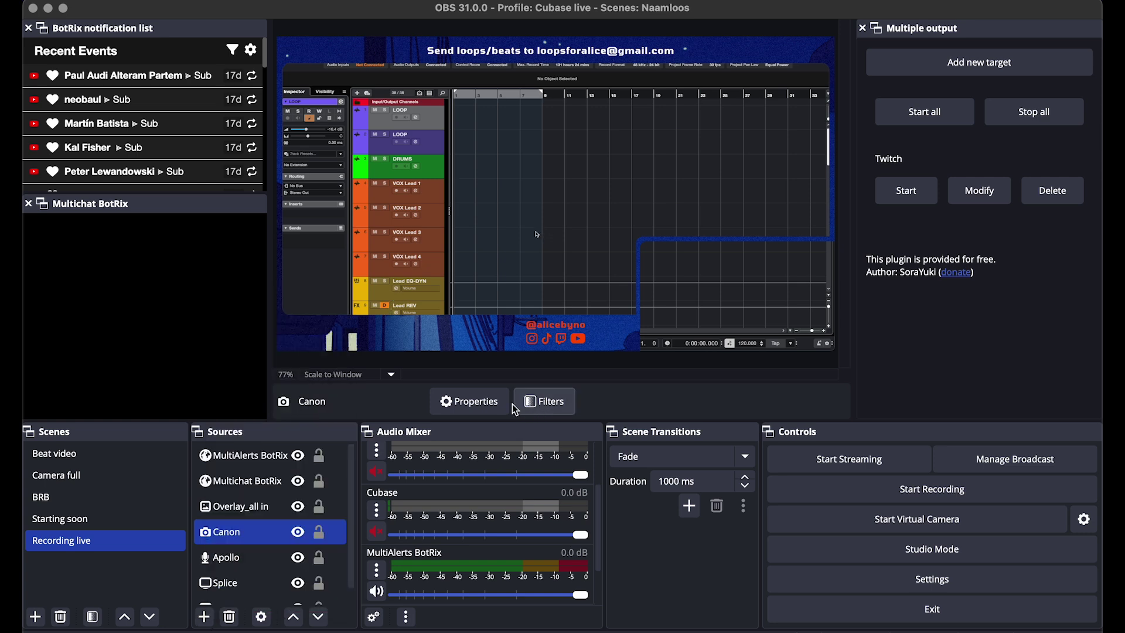
{"action": "left_click", "coordinate": [469, 402]}
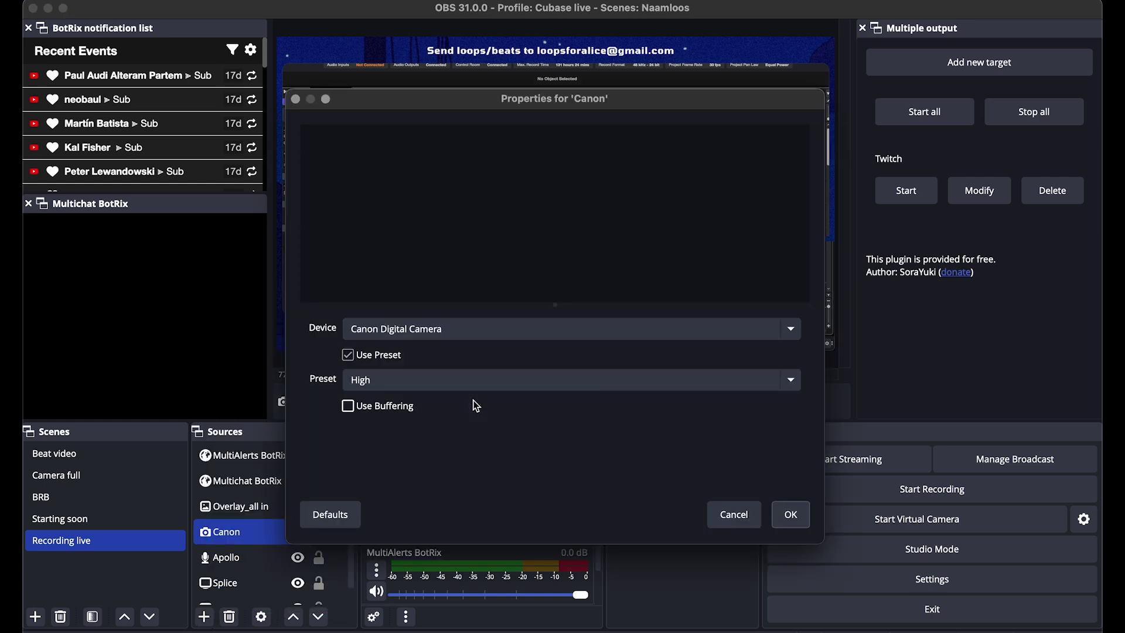
{"action": "left_click", "coordinate": [470, 334]}
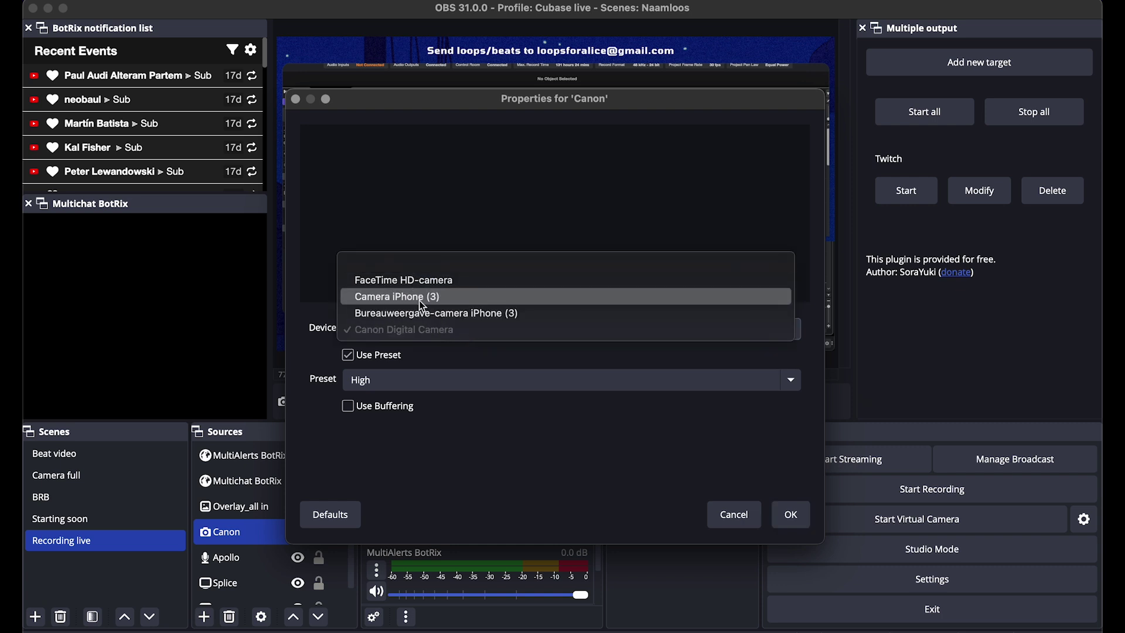
{"action": "key", "text": "Escape"}
{"action": "key", "text": "Escape"}
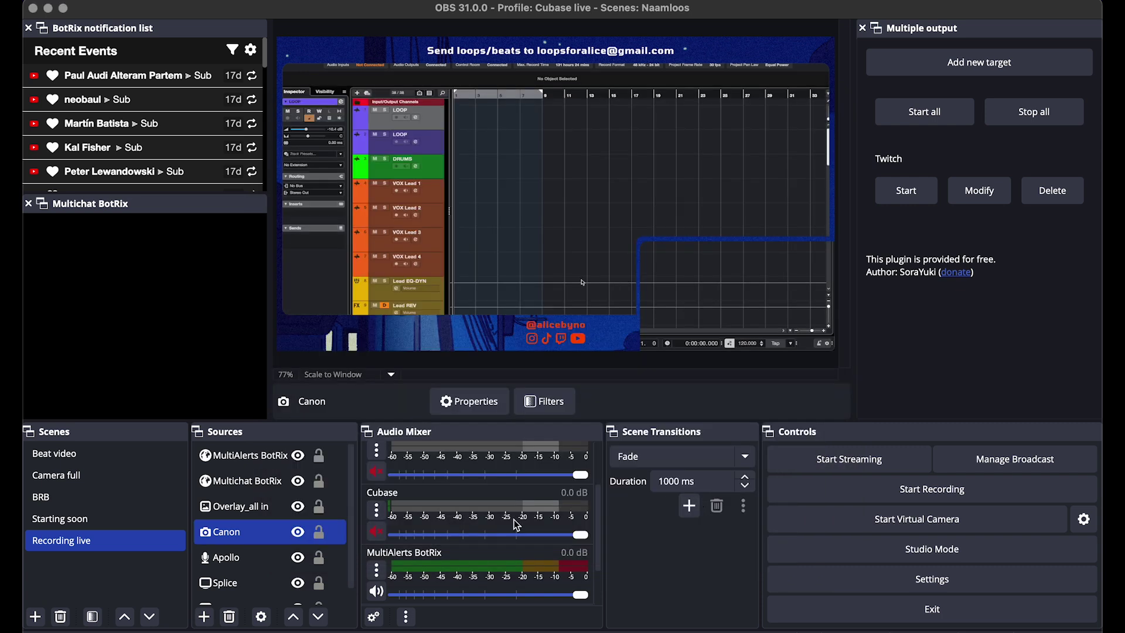
{"action": "left_click", "coordinate": [243, 557]}
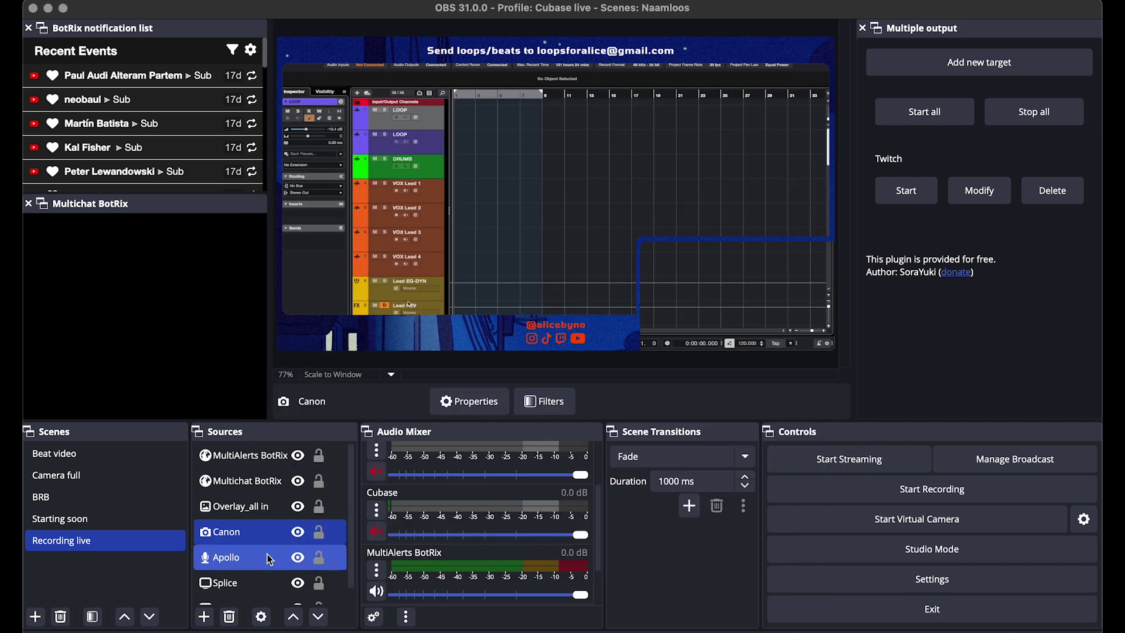
{"action": "left_click", "coordinate": [204, 617]}
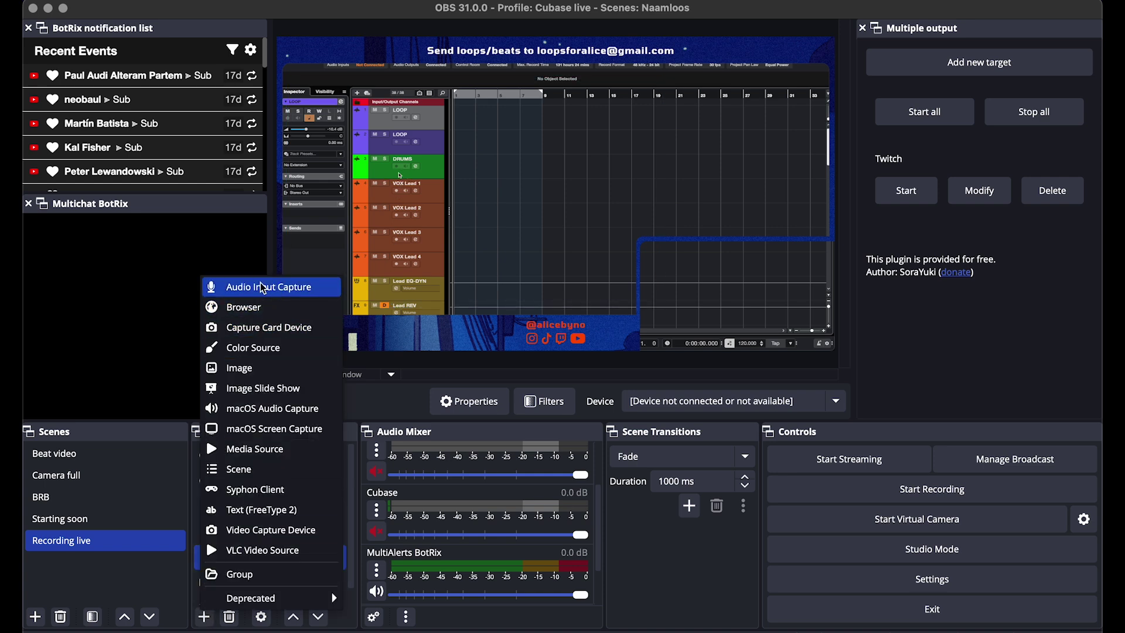
{"action": "left_click", "coordinate": [152, 585]}
{"action": "left_click", "coordinate": [203, 620]}
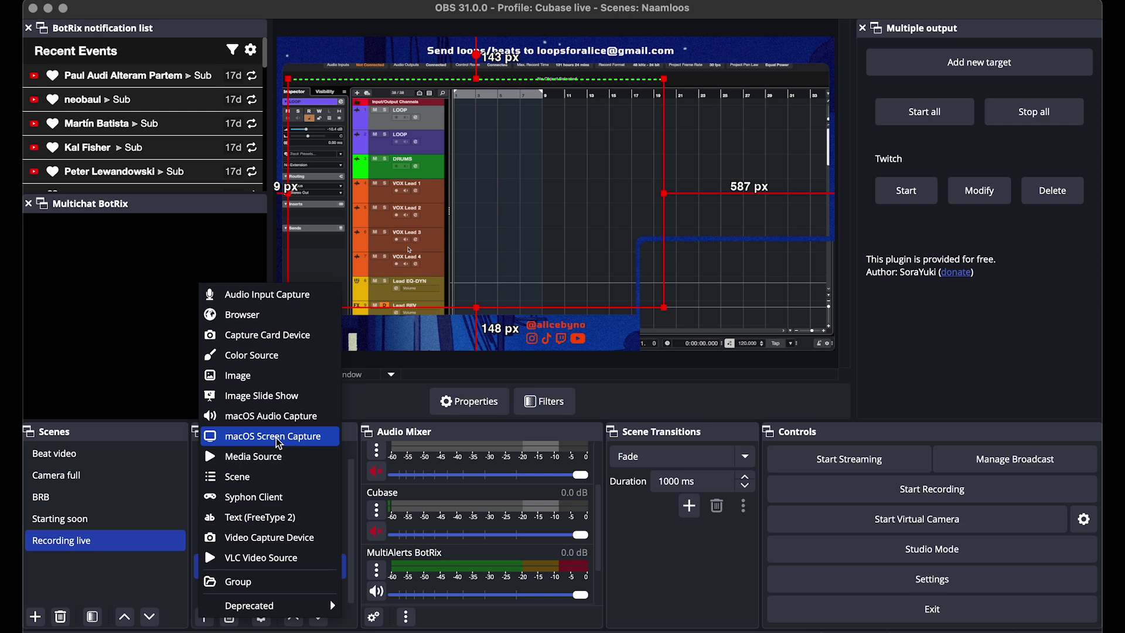
{"action": "key", "text": "Escape"}
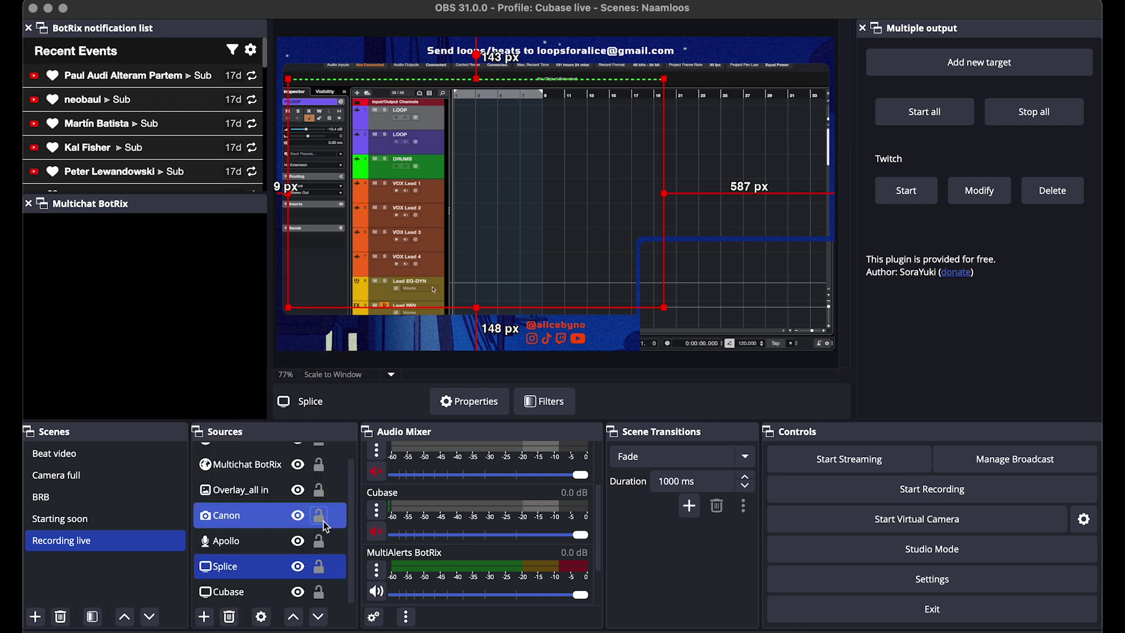
{"action": "left_click", "coordinate": [463, 400]}
{"action": "left_click", "coordinate": [454, 331]}
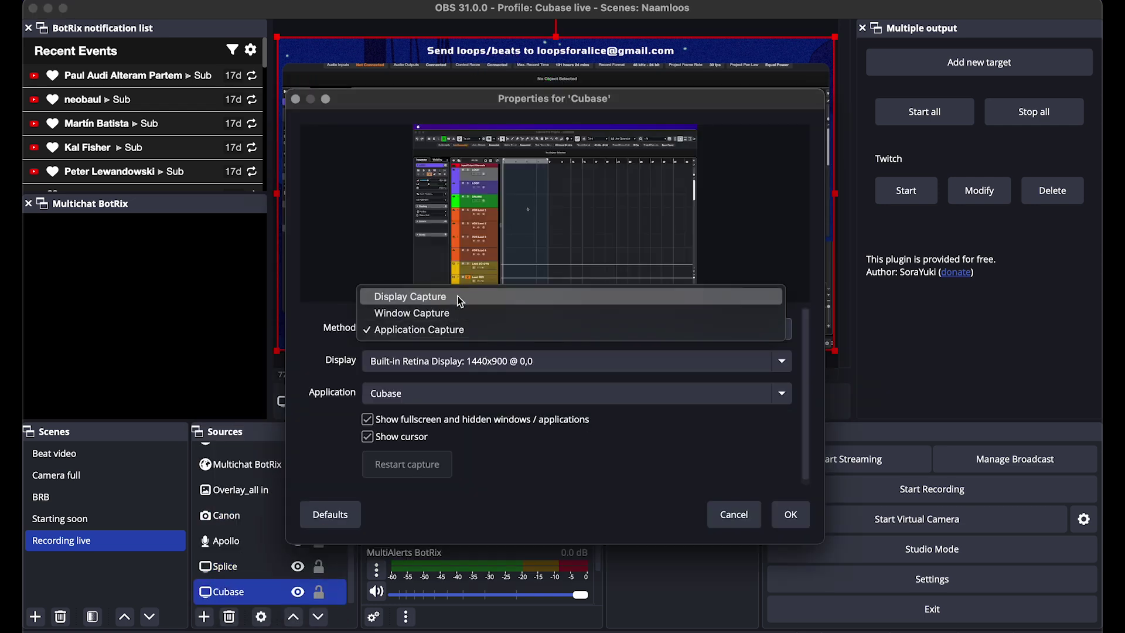
{"action": "left_click", "coordinate": [447, 332]}
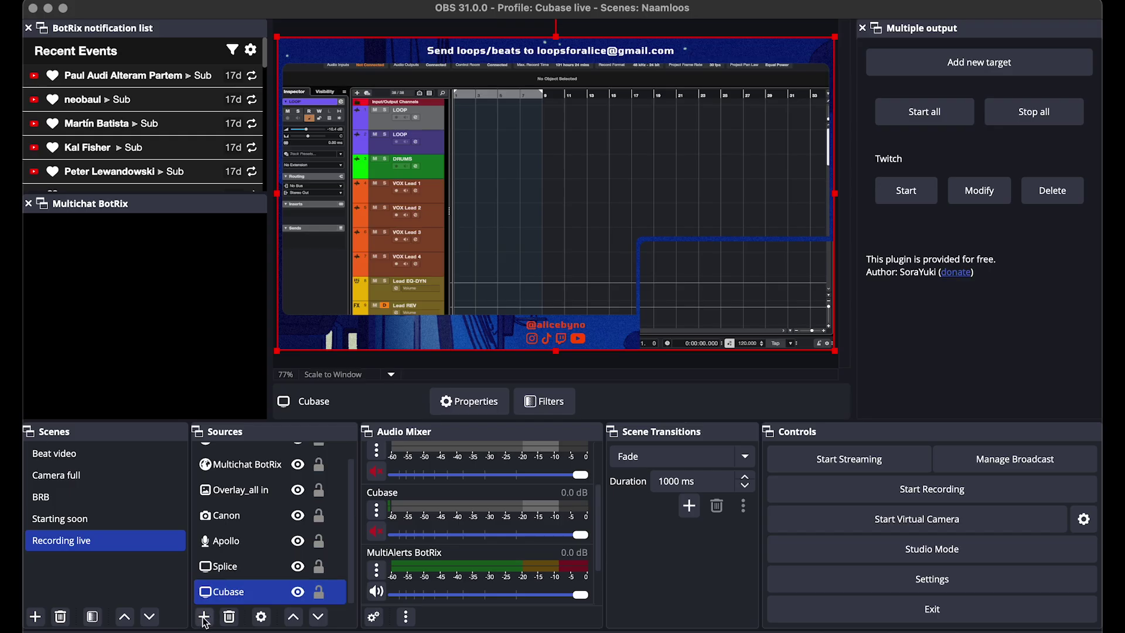
Add a browser source named 'Sub counter' using the pasted subscriber counter URL.
{"action": "left_click", "coordinate": [204, 617]}
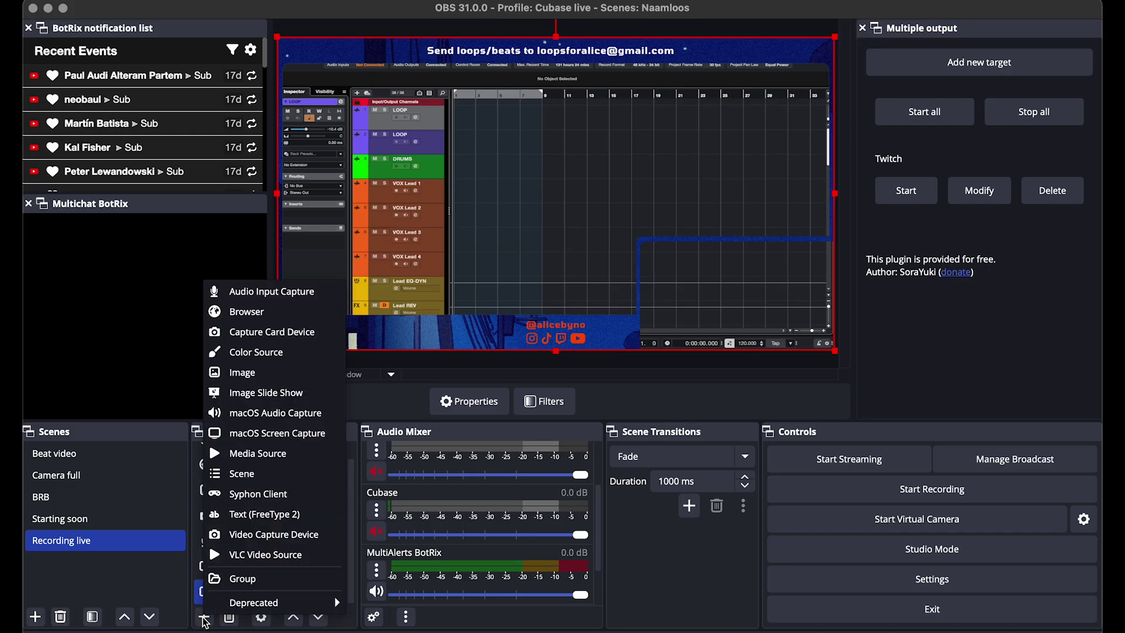
{"action": "left_click", "coordinate": [244, 312]}
{"action": "type", "text": "Sub counter"}
{"action": "left_click", "coordinate": [659, 413]}
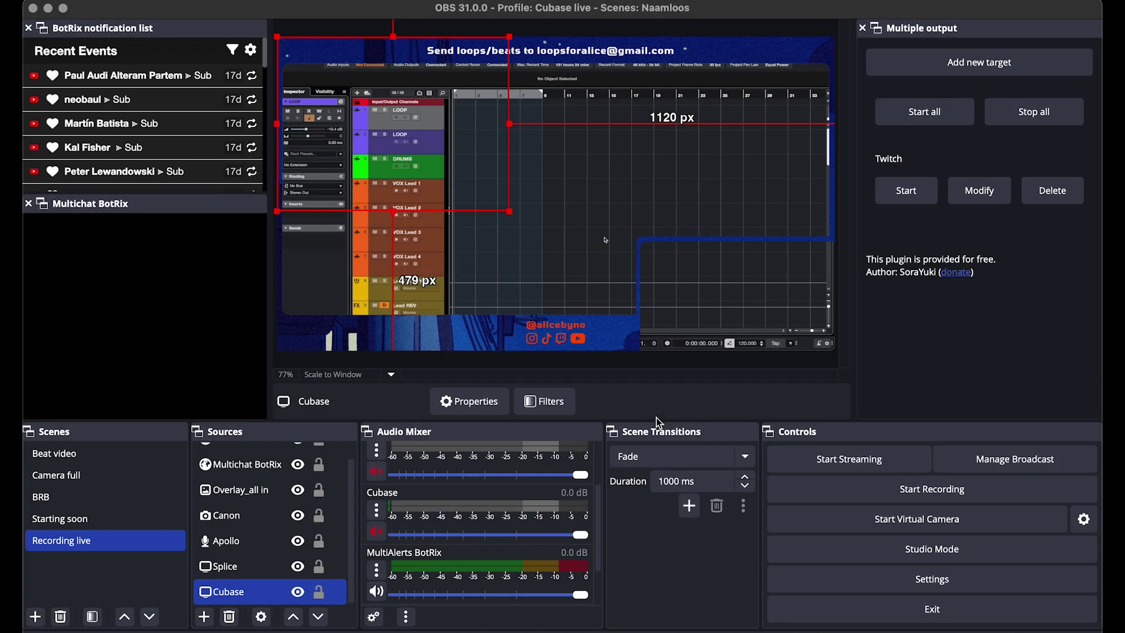
{"action": "triple_click", "coordinate": [498, 349]}
{"action": "key", "text": "super+v"}
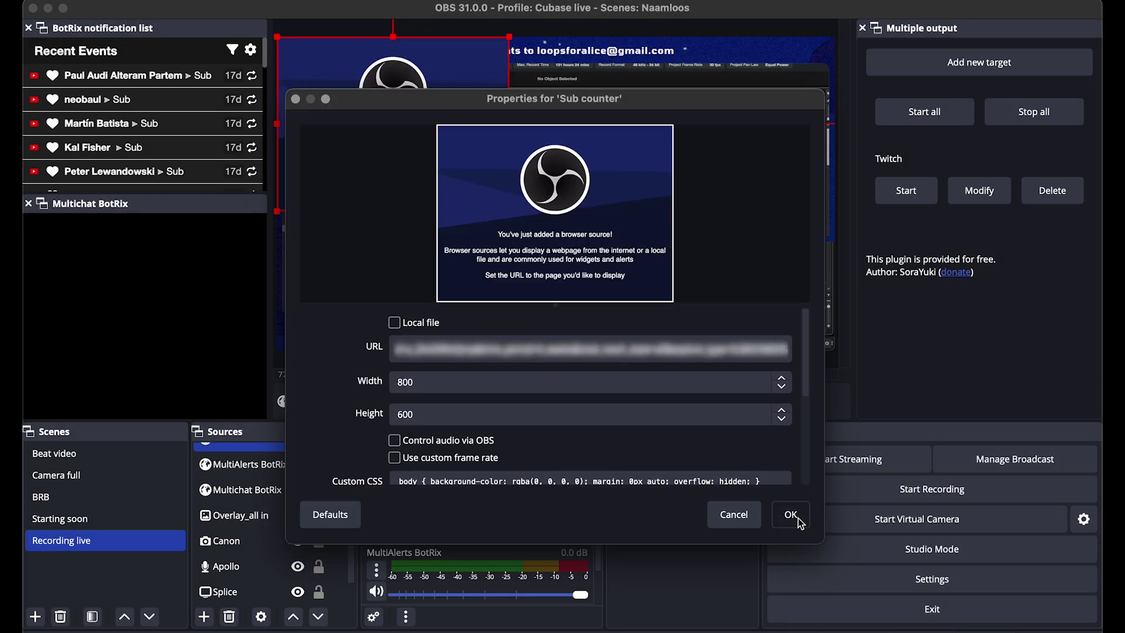
{"action": "left_click", "coordinate": [800, 520]}
Interact with the Sub counter page, then shrink it onto the bottom banner.
{"action": "left_click_drag", "start_coordinate": [354, 152], "coordinate": [479, 211]}
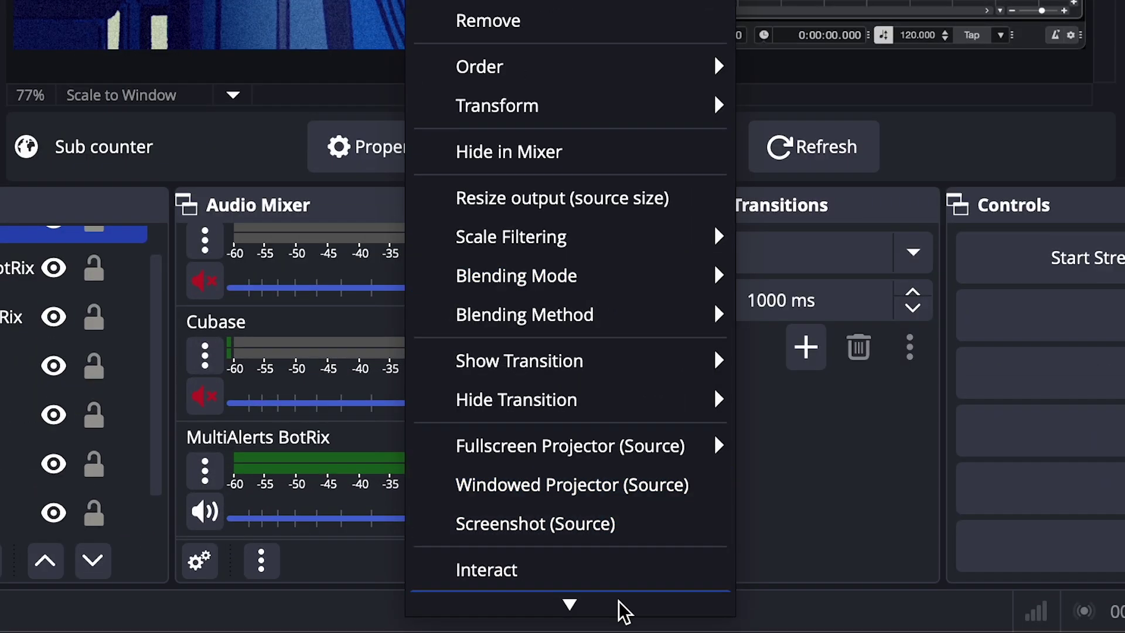
{"action": "mouse_move", "coordinate": [597, 630]}
{"action": "left_click", "coordinate": [521, 515]}
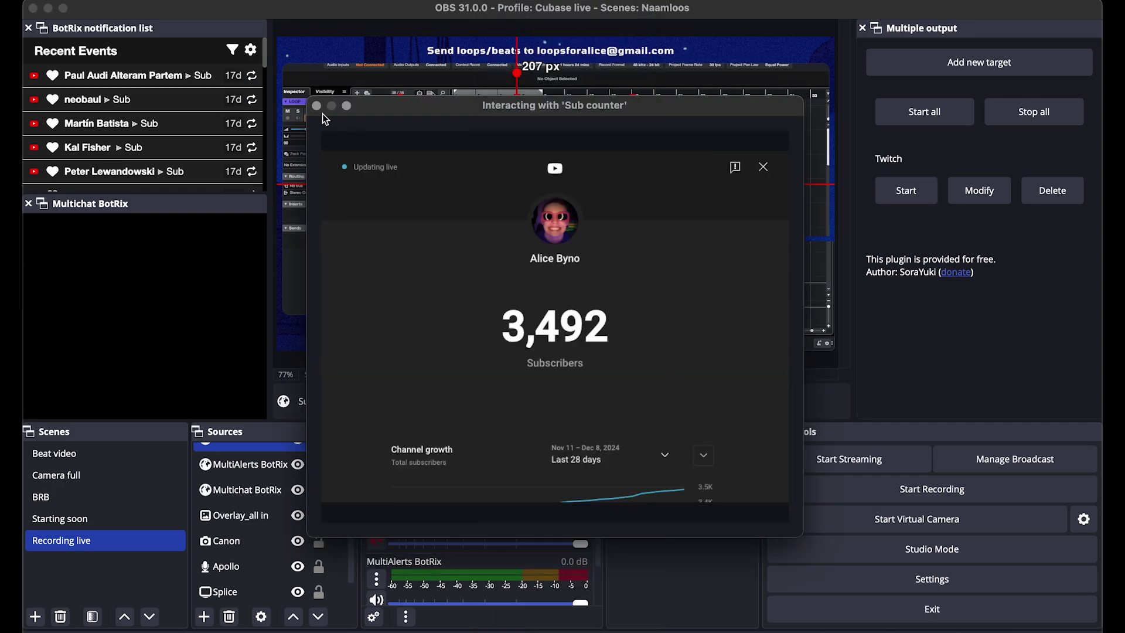
{"action": "left_click", "coordinate": [316, 106]}
{"action": "left_click_drag", "start_coordinate": [632, 270], "coordinate": [422, 331]}
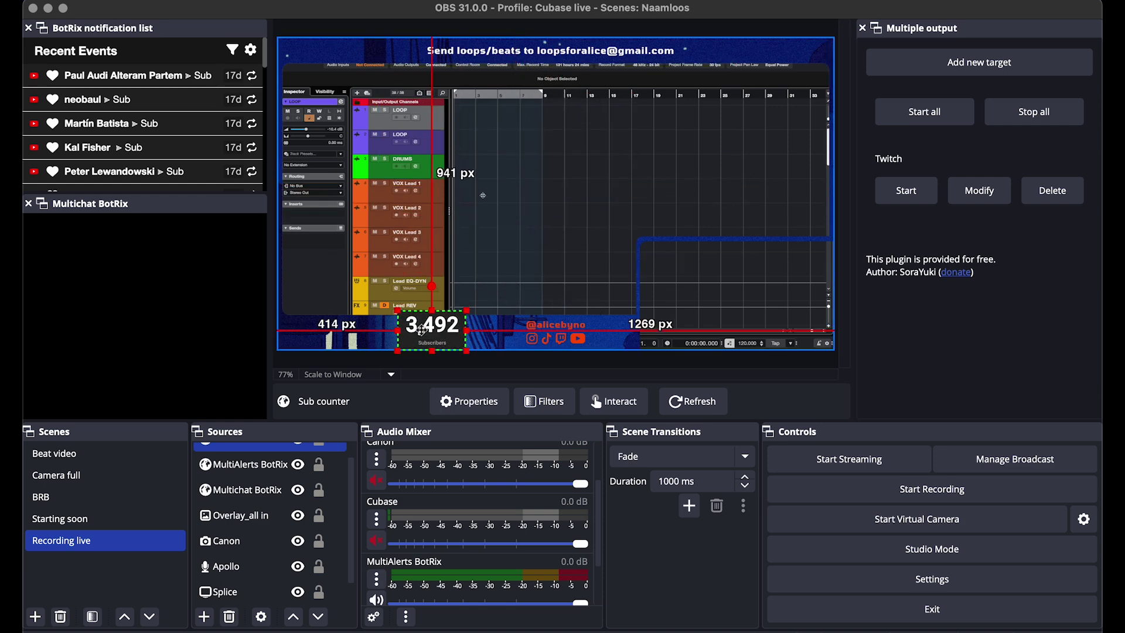
Select only the Sub counter source and delete it, confirming the removal.
{"action": "left_click", "coordinate": [550, 244]}
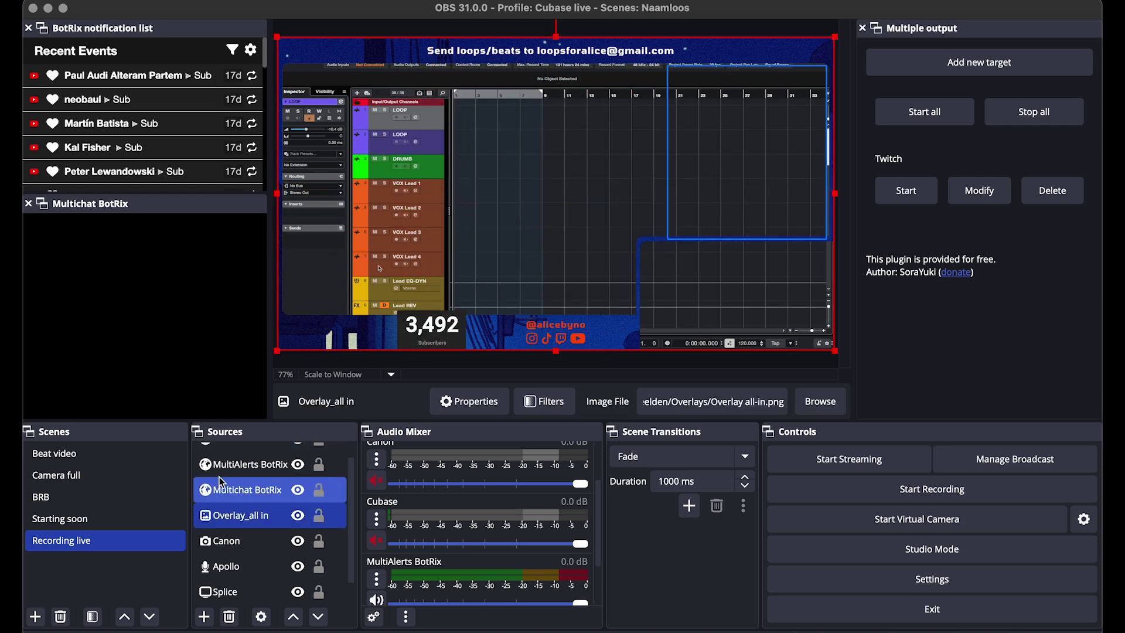
{"action": "scroll", "coordinate": [252, 481], "scroll_direction": "up", "scroll_amount": 1}
{"action": "left_click", "coordinate": [252, 456], "text": "super"}
{"action": "left_click", "coordinate": [250, 464]}
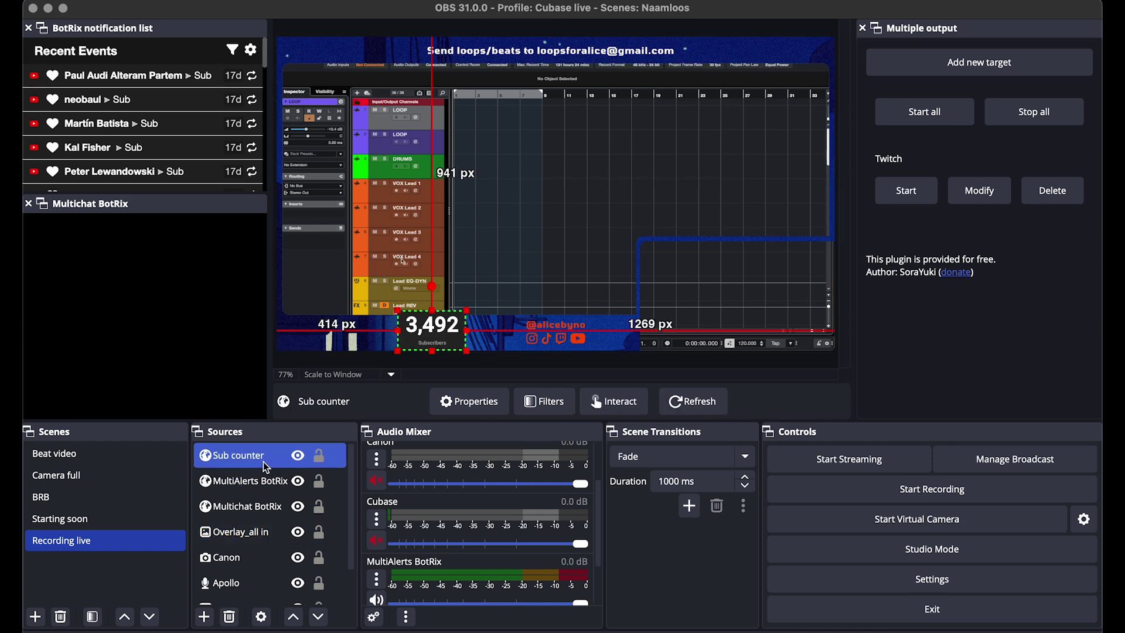
{"action": "left_click", "coordinate": [230, 617]}
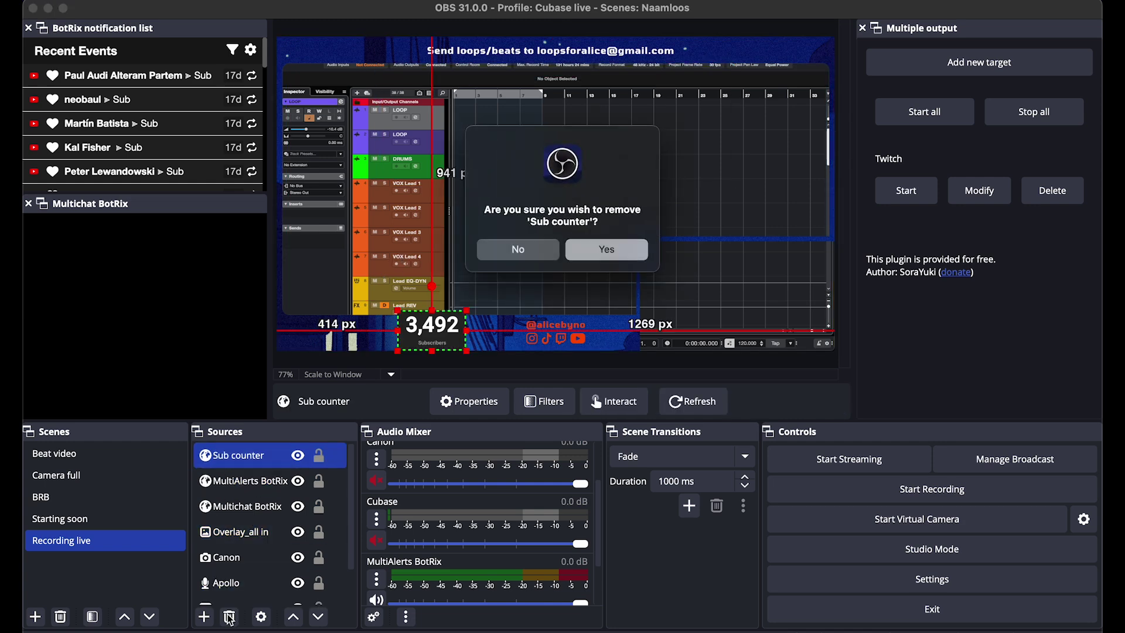
{"action": "left_click", "coordinate": [610, 249]}
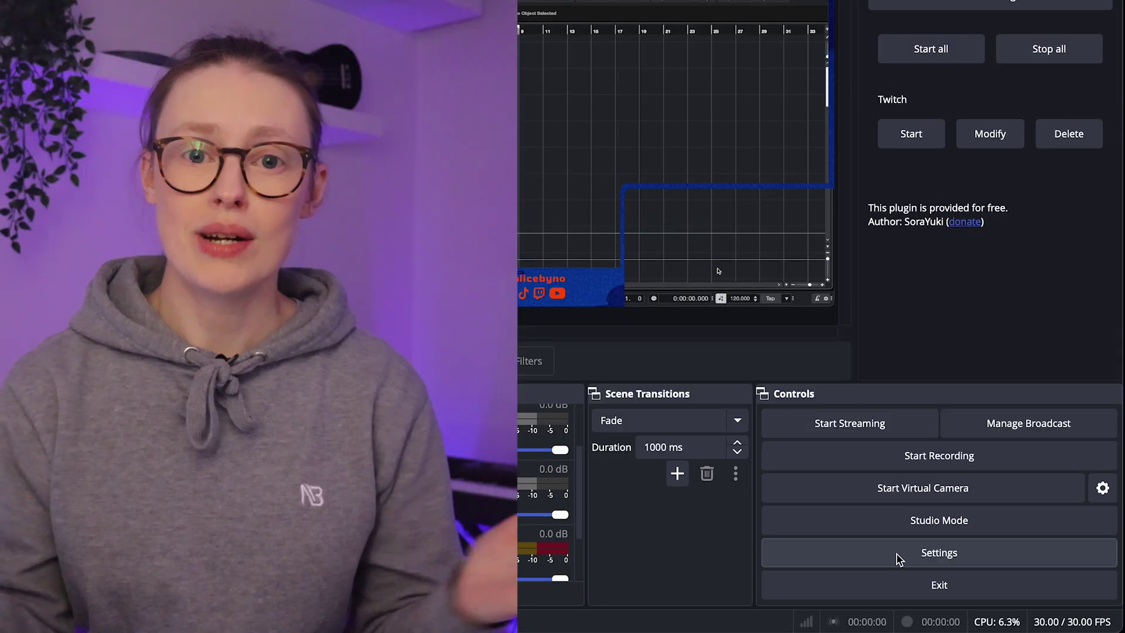
Look through General settings and keep the Appearance style at Default.
{"action": "left_click", "coordinate": [933, 554]}
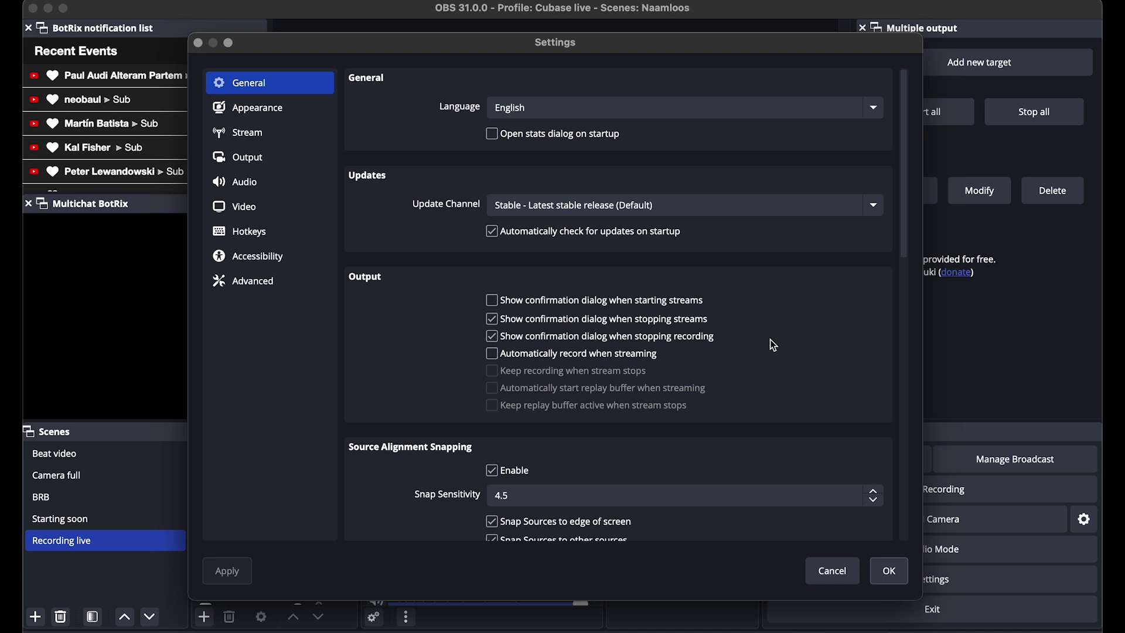
{"action": "scroll", "coordinate": [818, 356], "scroll_direction": "down", "scroll_amount": 10}
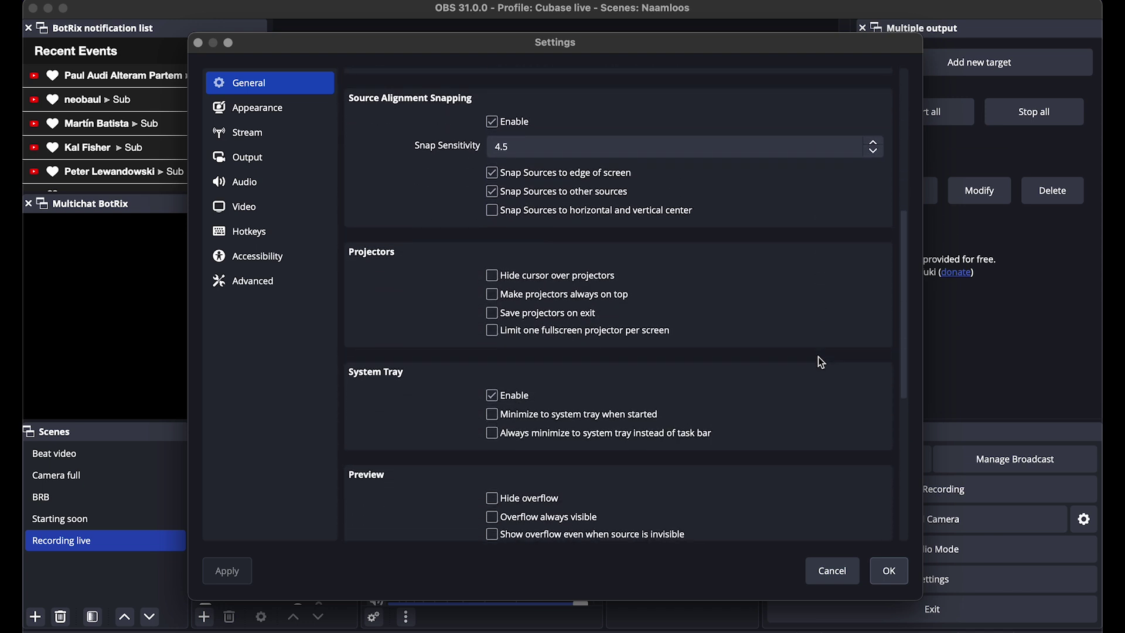
{"action": "scroll", "coordinate": [819, 358], "scroll_direction": "down", "scroll_amount": 10}
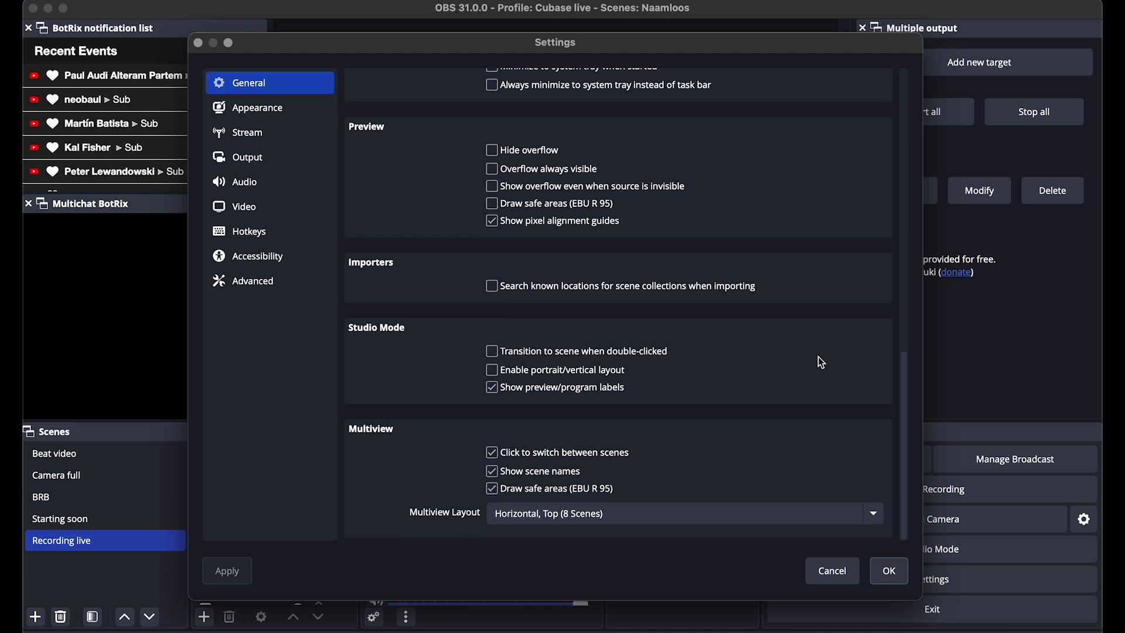
{"action": "left_click", "coordinate": [269, 107]}
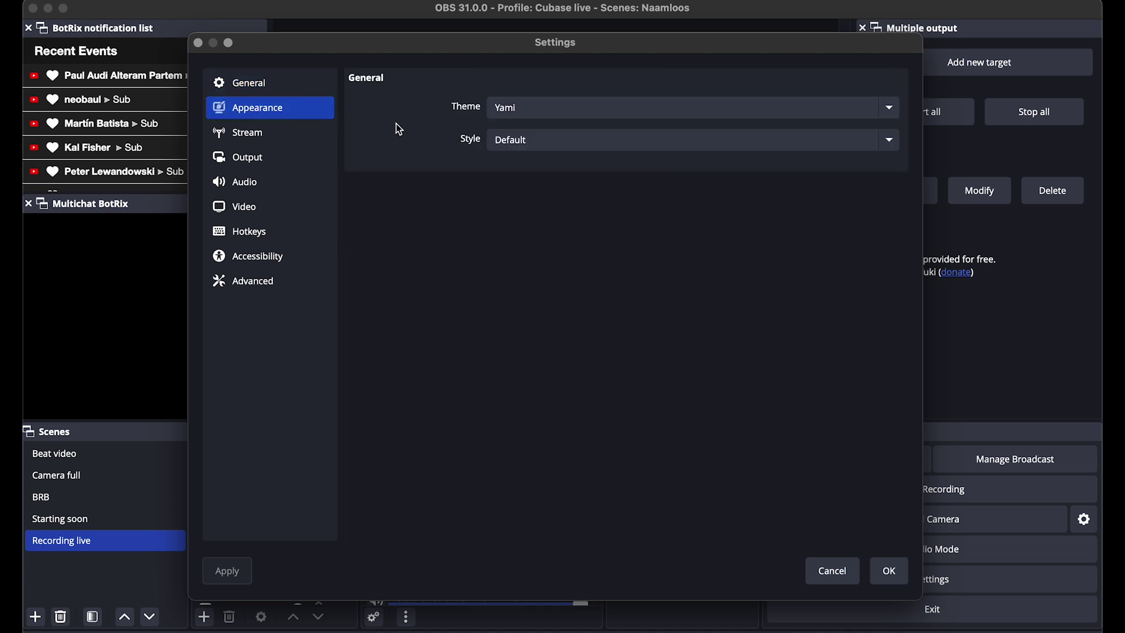
{"action": "left_click", "coordinate": [523, 141]}
{"action": "left_click", "coordinate": [506, 230]}
Confirm the stream uses YouTube - RTMPS with the primary YouTube ingest server.
{"action": "left_click", "coordinate": [271, 136]}
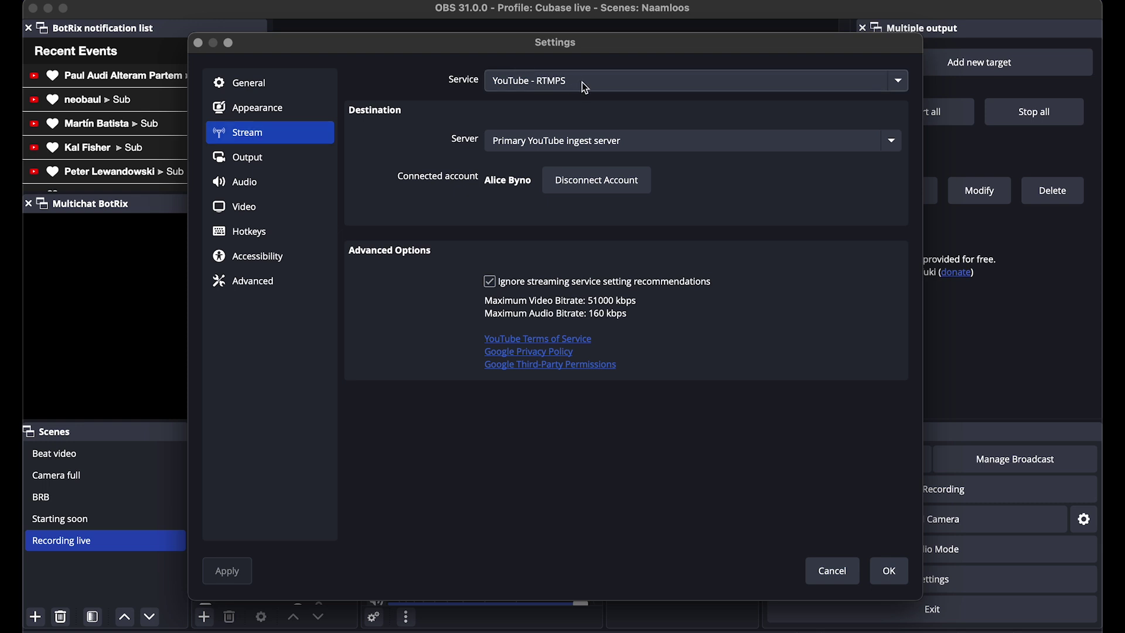
{"action": "left_click", "coordinate": [554, 83]}
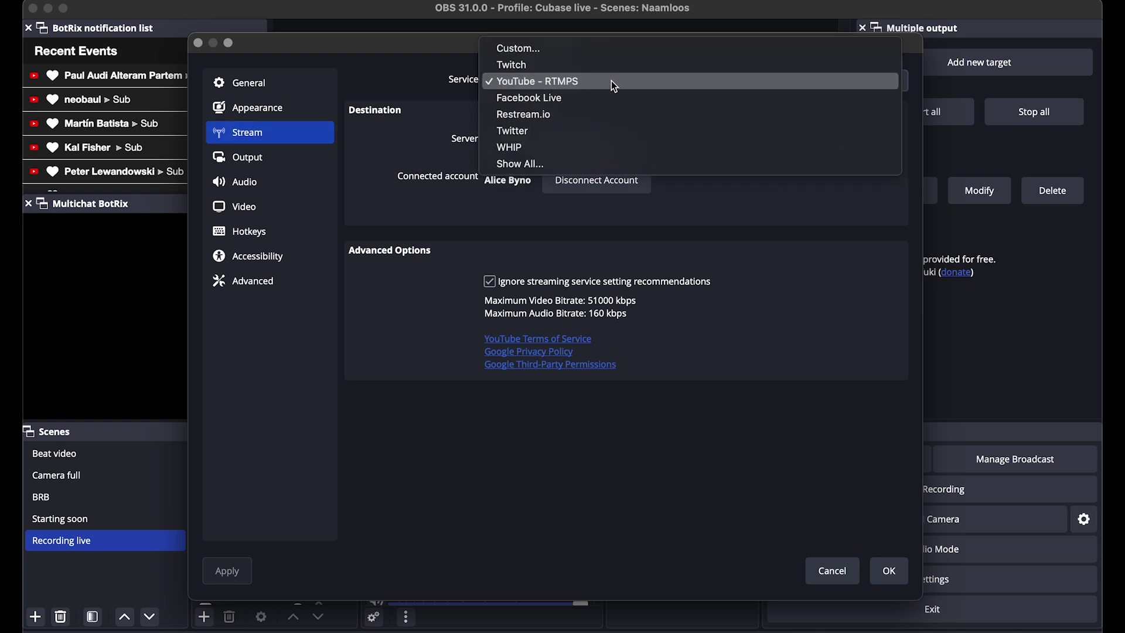
{"action": "left_click", "coordinate": [425, 78]}
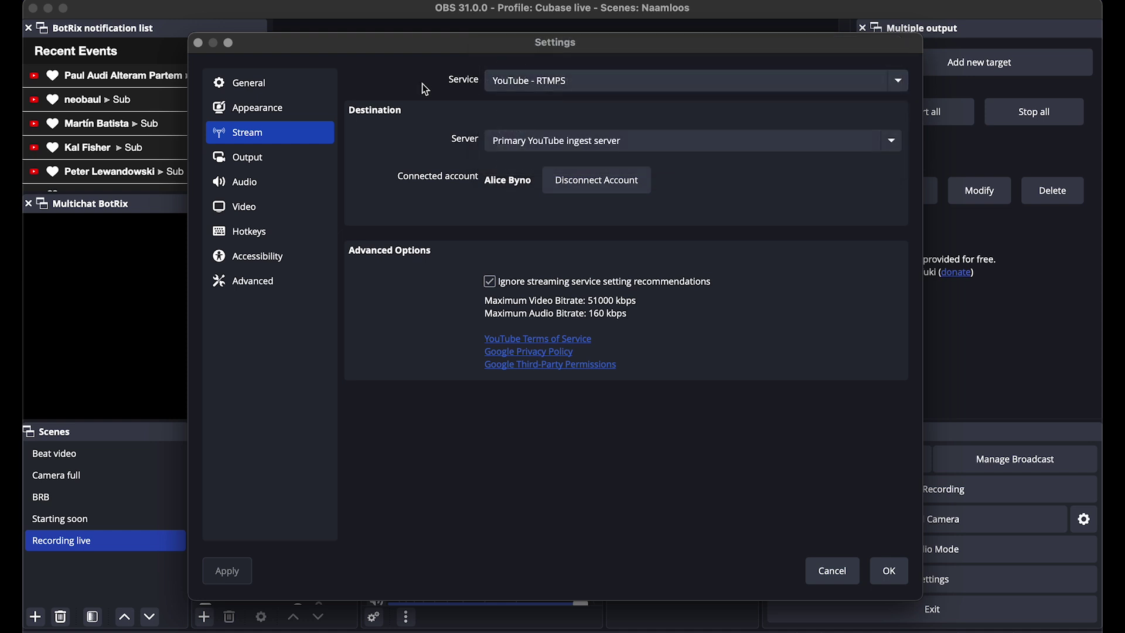
{"action": "left_click", "coordinate": [516, 145]}
{"action": "left_click", "coordinate": [536, 141]}
{"action": "left_click", "coordinate": [251, 162]}
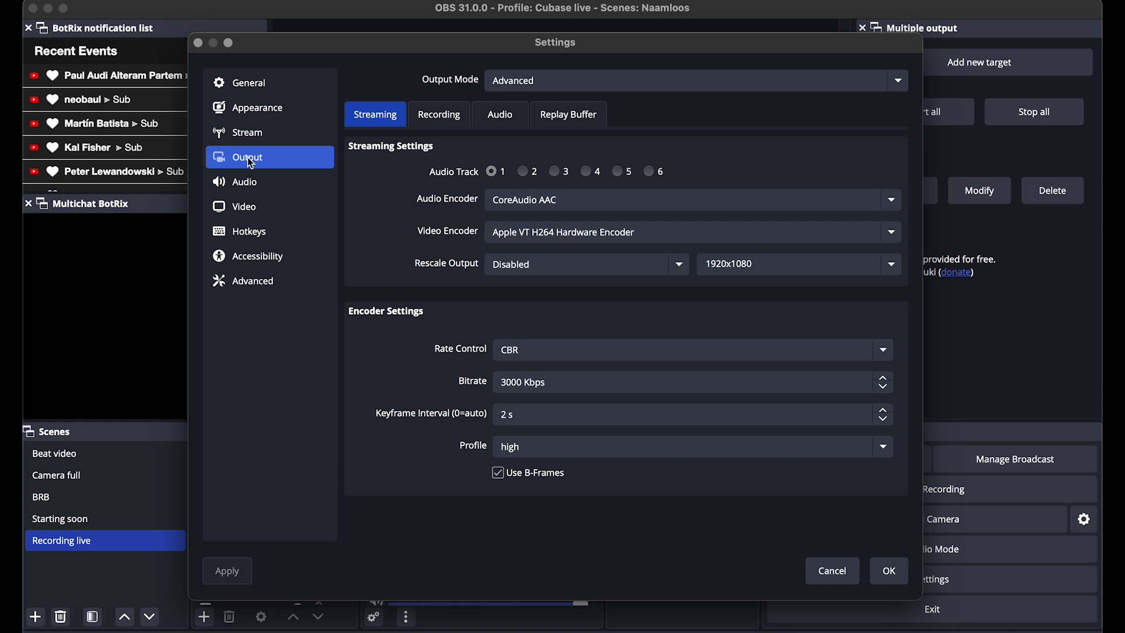
Keep Advanced output mode with the streaming bitrate at 3000 Kbps.
{"action": "left_click", "coordinate": [515, 82]}
{"action": "left_click", "coordinate": [518, 85]}
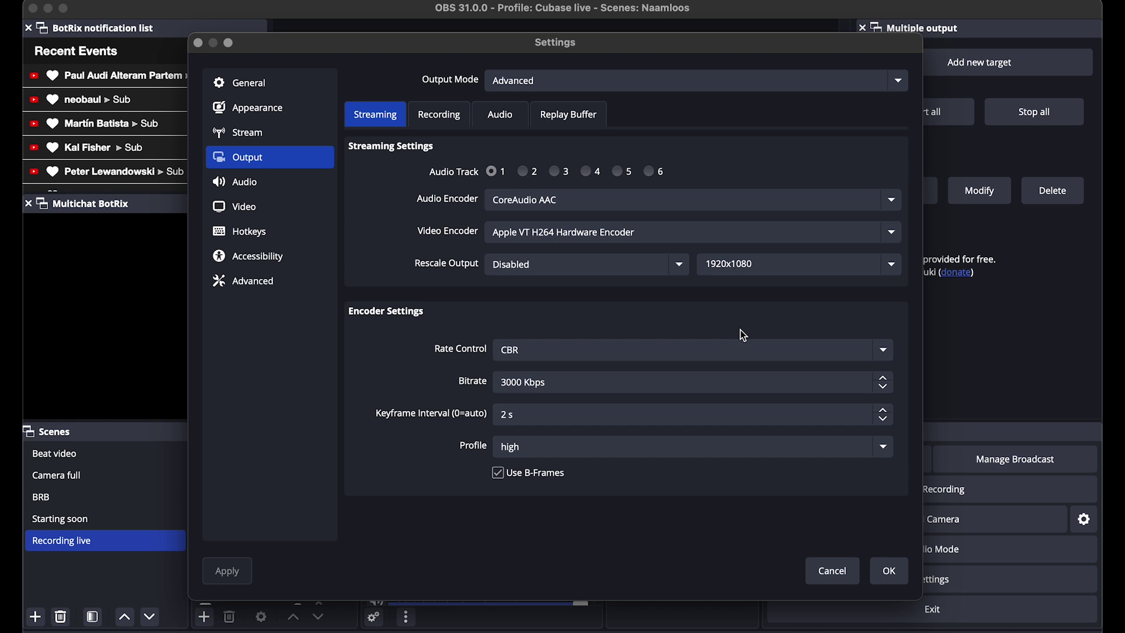
{"action": "left_click", "coordinate": [572, 381]}
{"action": "left_click_drag", "start_coordinate": [524, 383], "coordinate": [493, 384]}
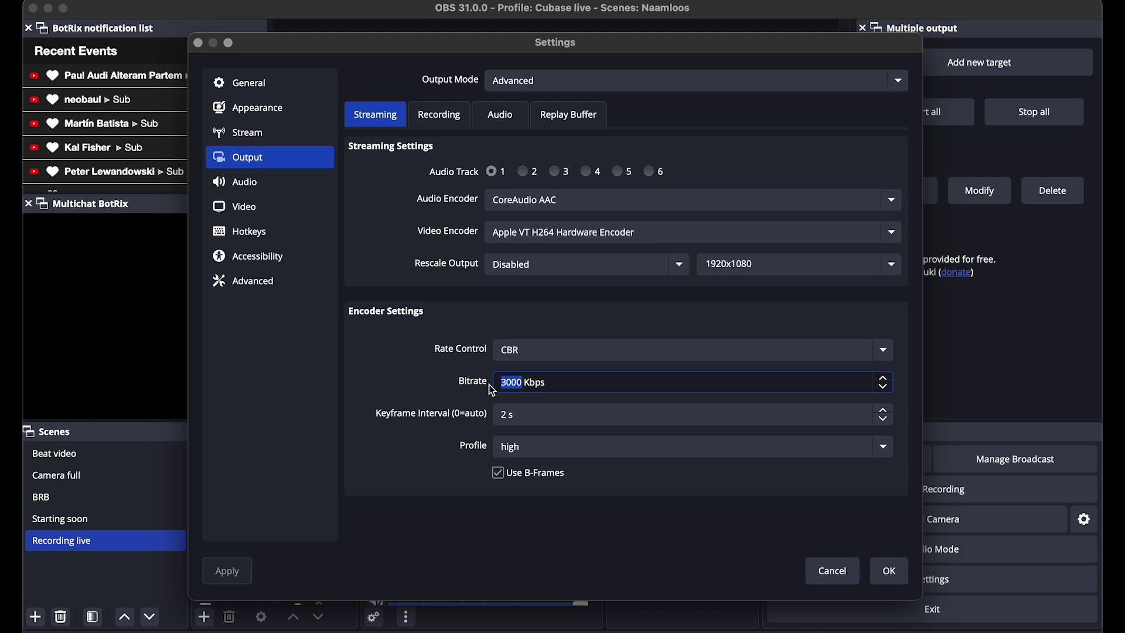
{"action": "left_click", "coordinate": [532, 382]}
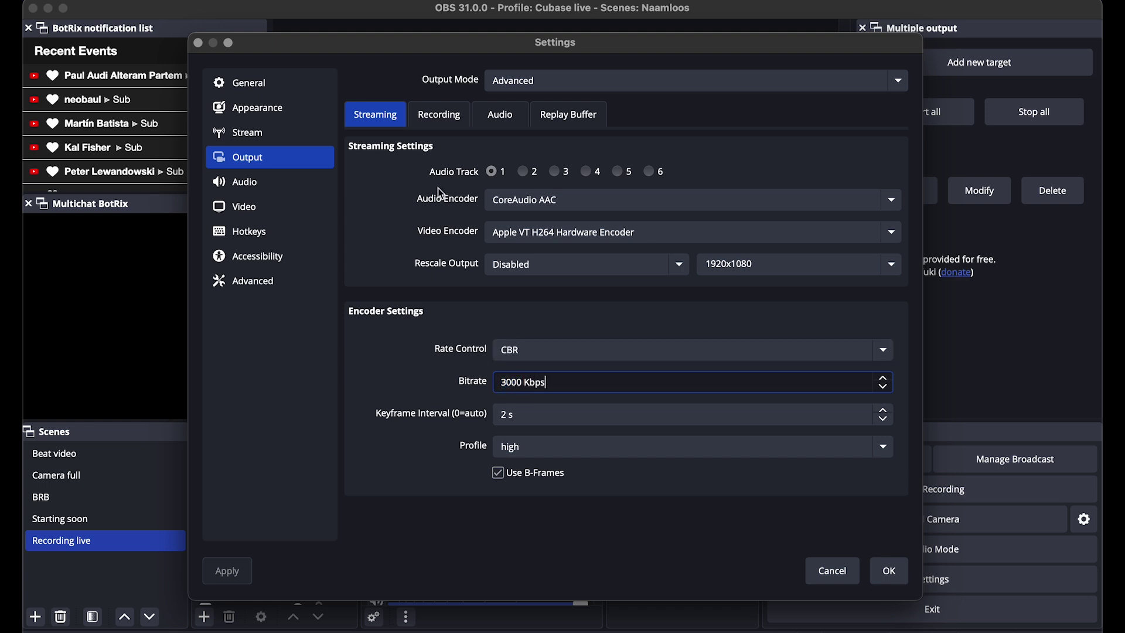
Review the Recording, Audio track bitrate and Replay Buffer output settings.
{"action": "left_click", "coordinate": [434, 119]}
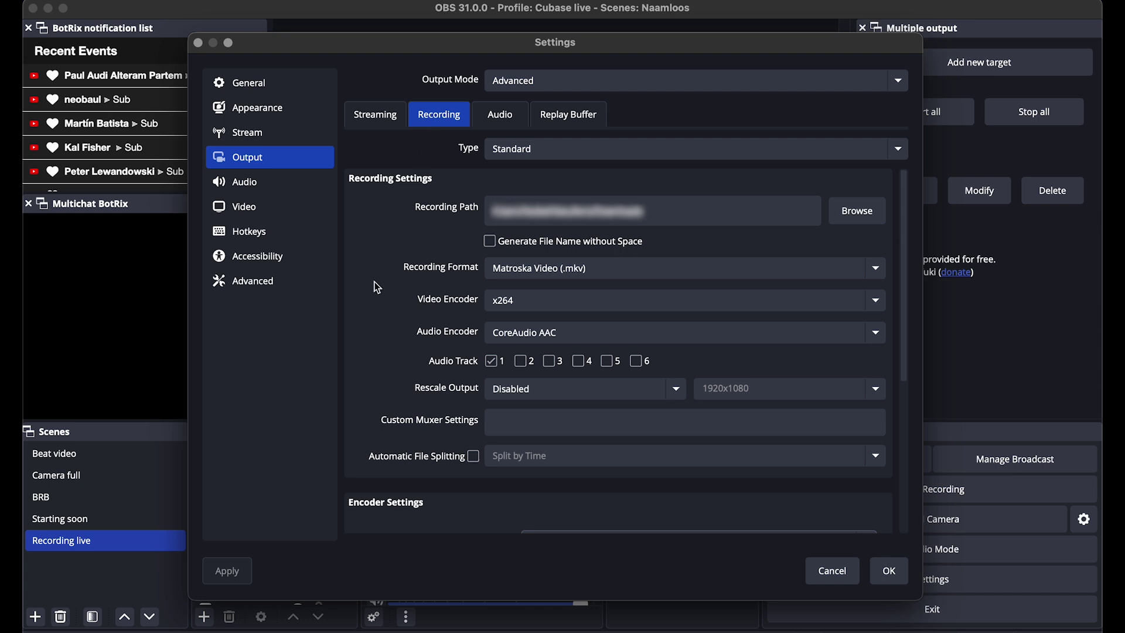
{"action": "scroll", "coordinate": [377, 287], "scroll_direction": "down", "scroll_amount": 5}
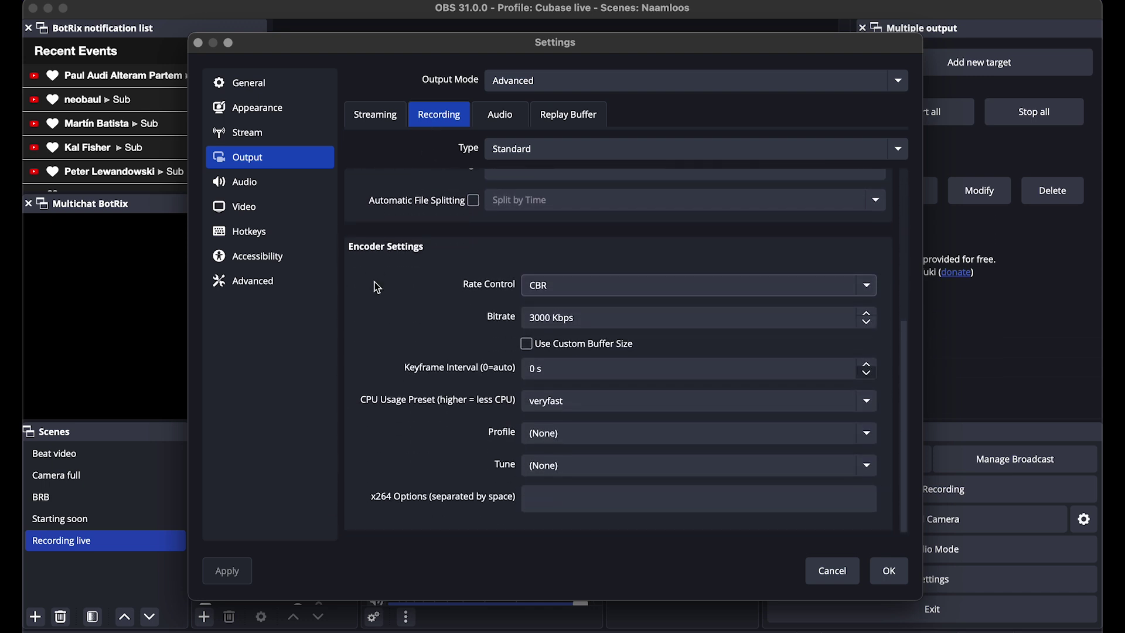
{"action": "left_click", "coordinate": [496, 117]}
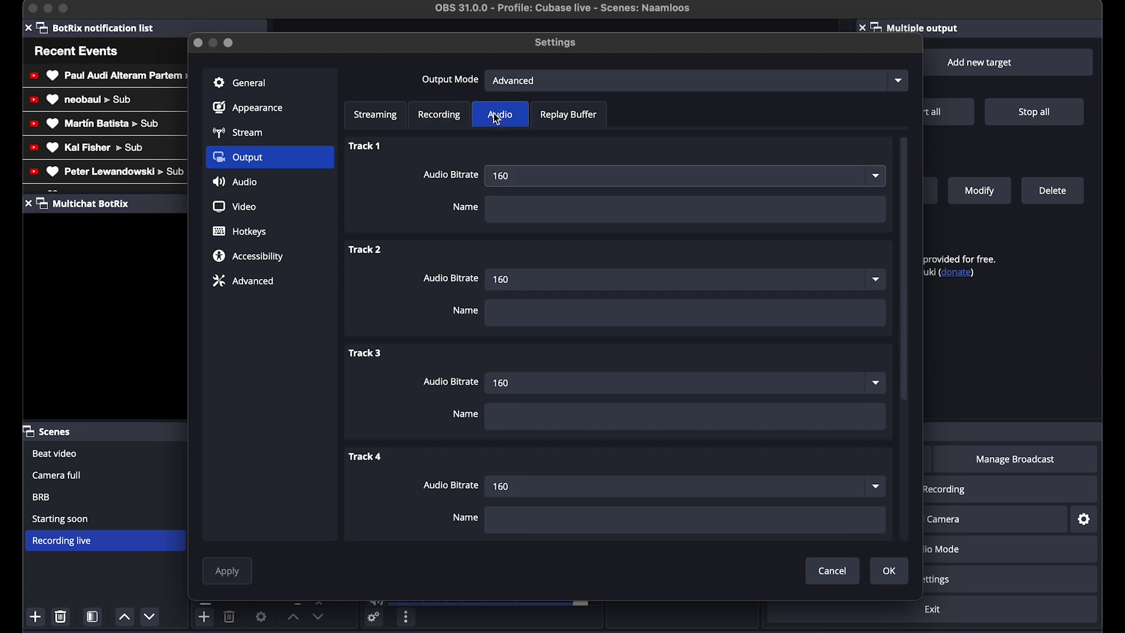
{"action": "scroll", "coordinate": [441, 290], "scroll_direction": "down", "scroll_amount": 3}
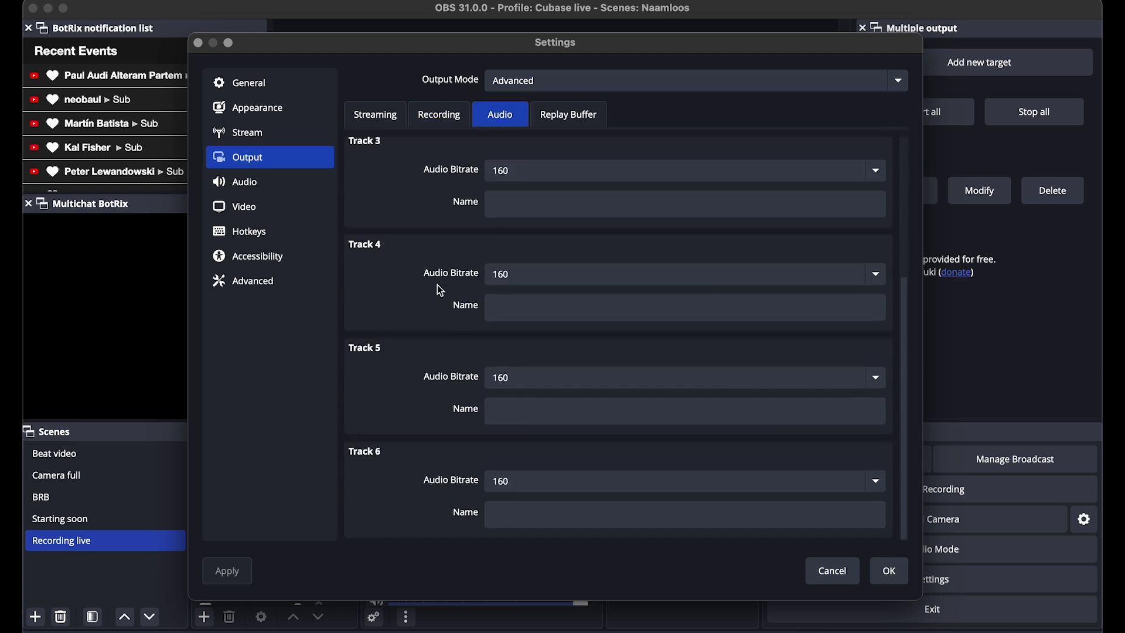
{"action": "scroll", "coordinate": [440, 290], "scroll_direction": "up", "scroll_amount": 3}
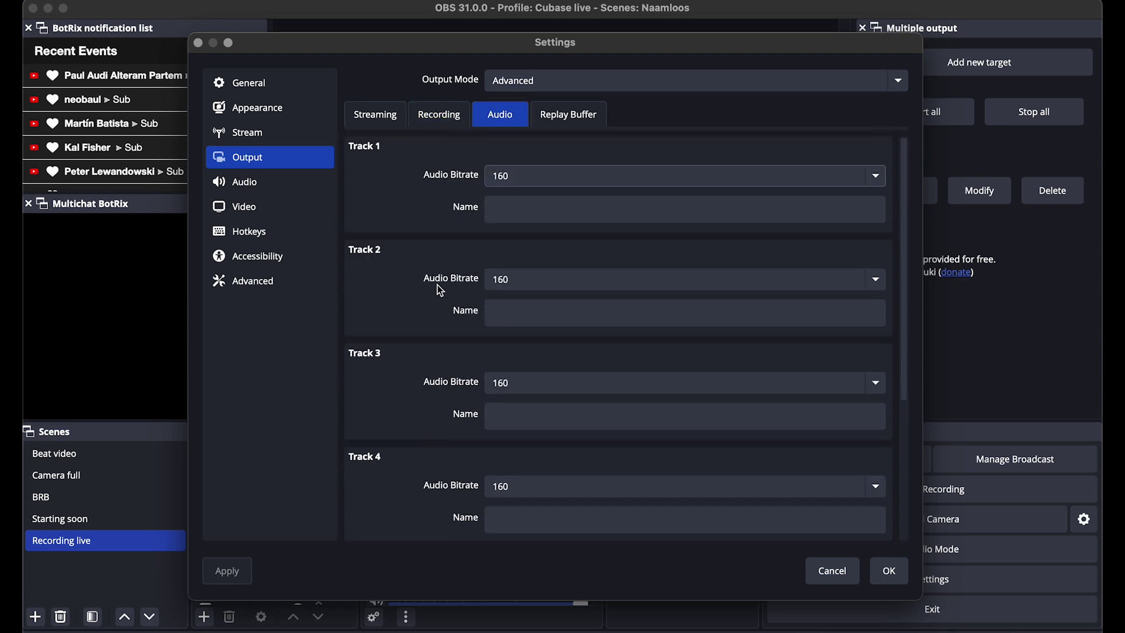
{"action": "left_click", "coordinate": [565, 121]}
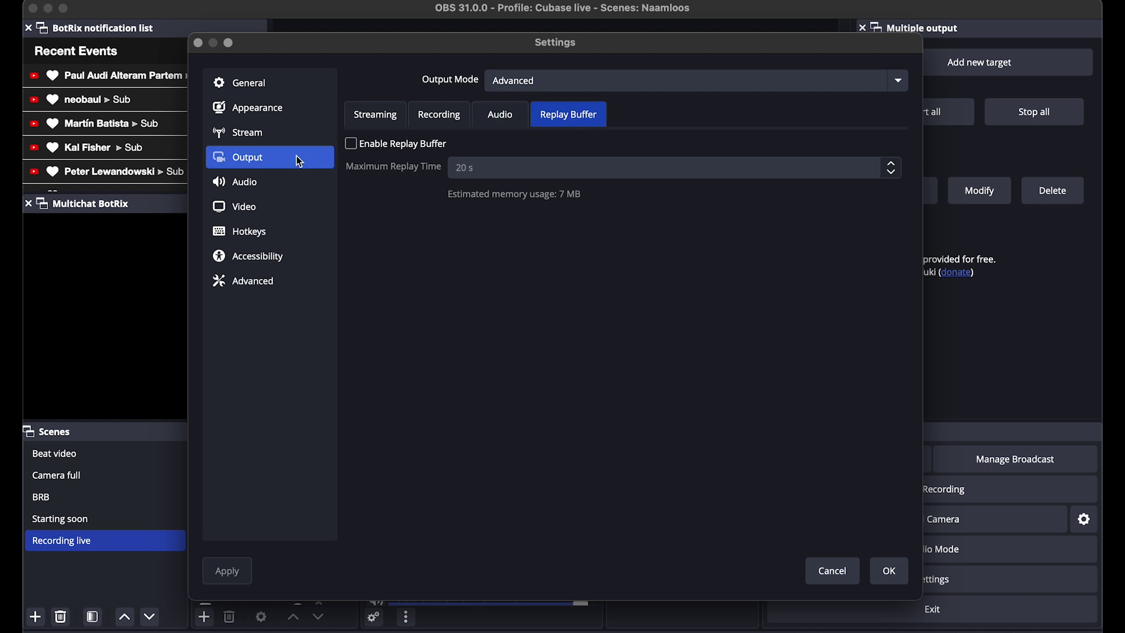
{"action": "left_click", "coordinate": [267, 182]}
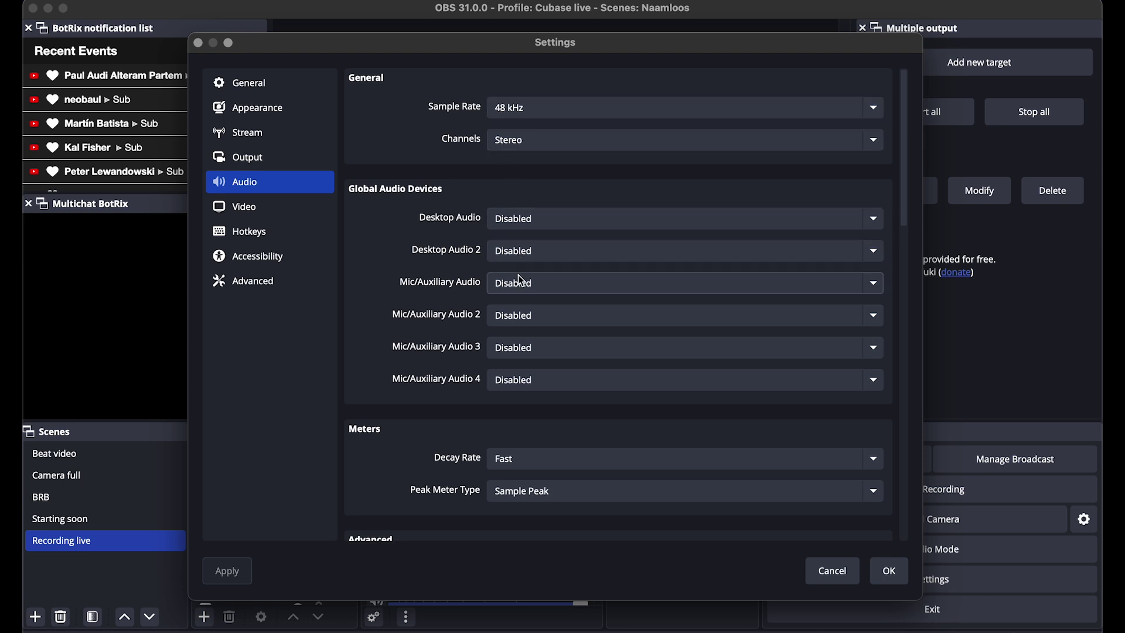
Look through the Audio, Video, Hotkeys and Accessibility settings pages.
{"action": "scroll", "coordinate": [524, 396], "scroll_direction": "down", "scroll_amount": 10}
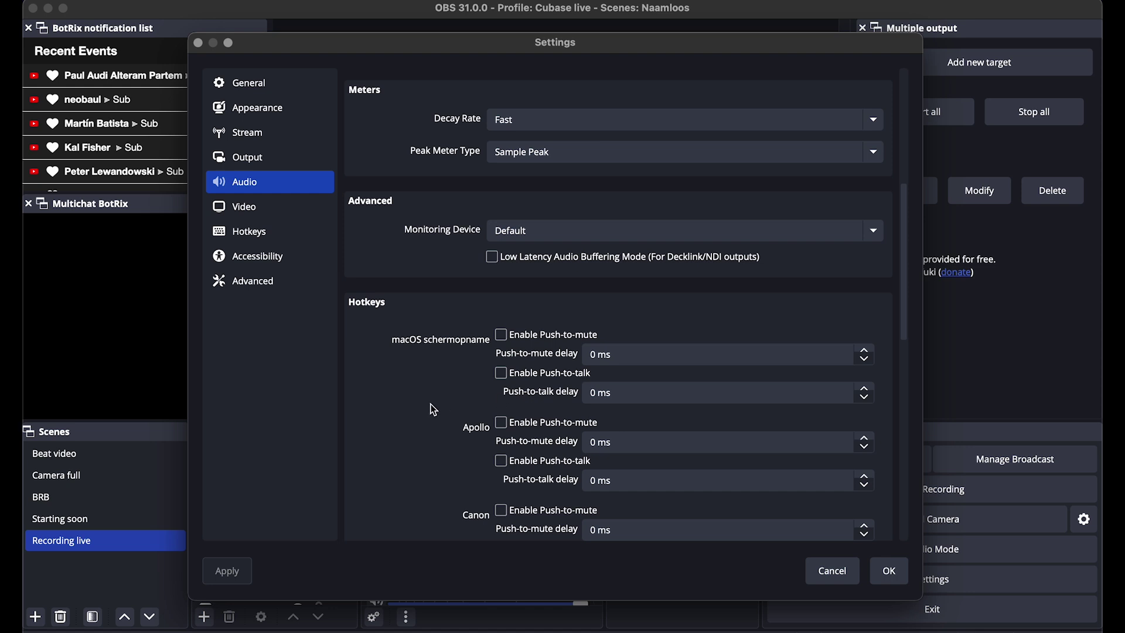
{"action": "scroll", "coordinate": [434, 410], "scroll_direction": "down", "scroll_amount": 15}
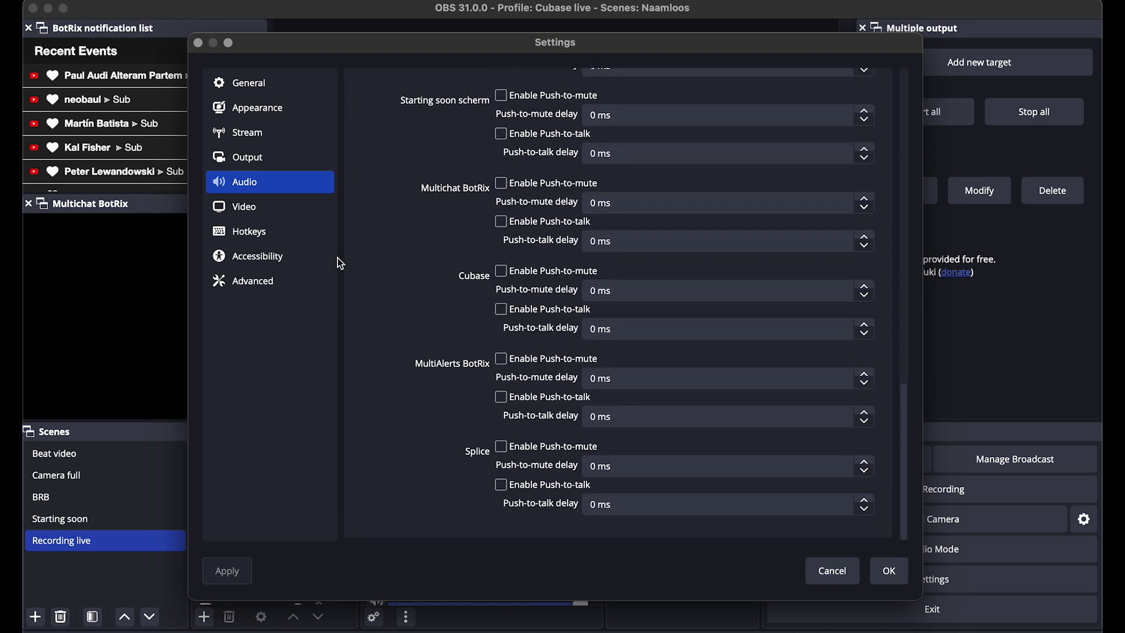
{"action": "left_click", "coordinate": [278, 212]}
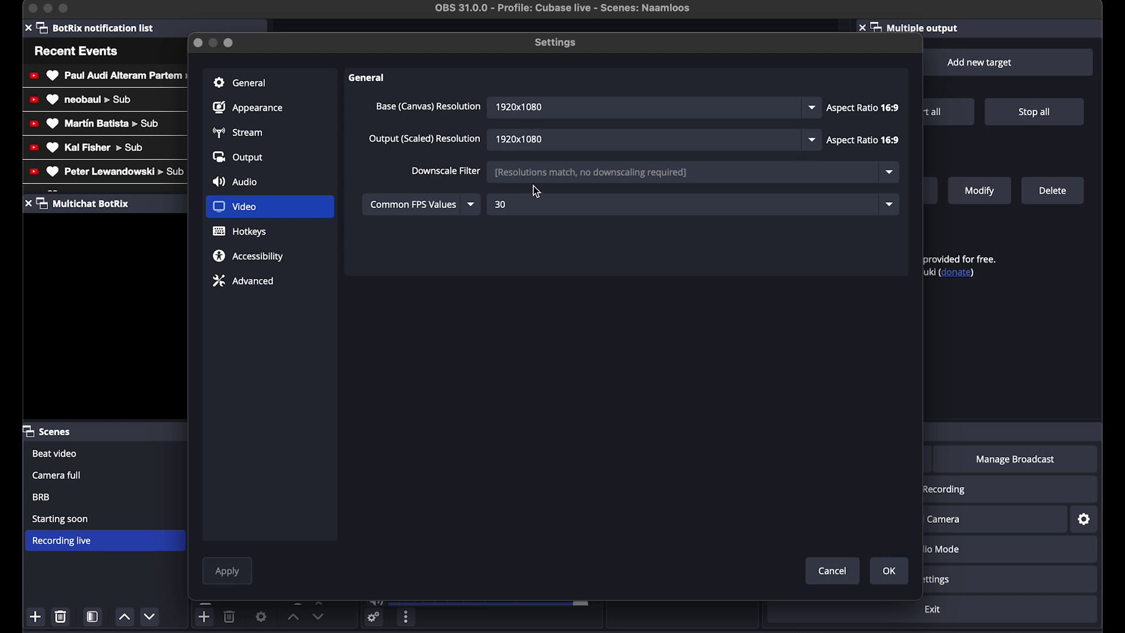
{"action": "left_click", "coordinate": [284, 237]}
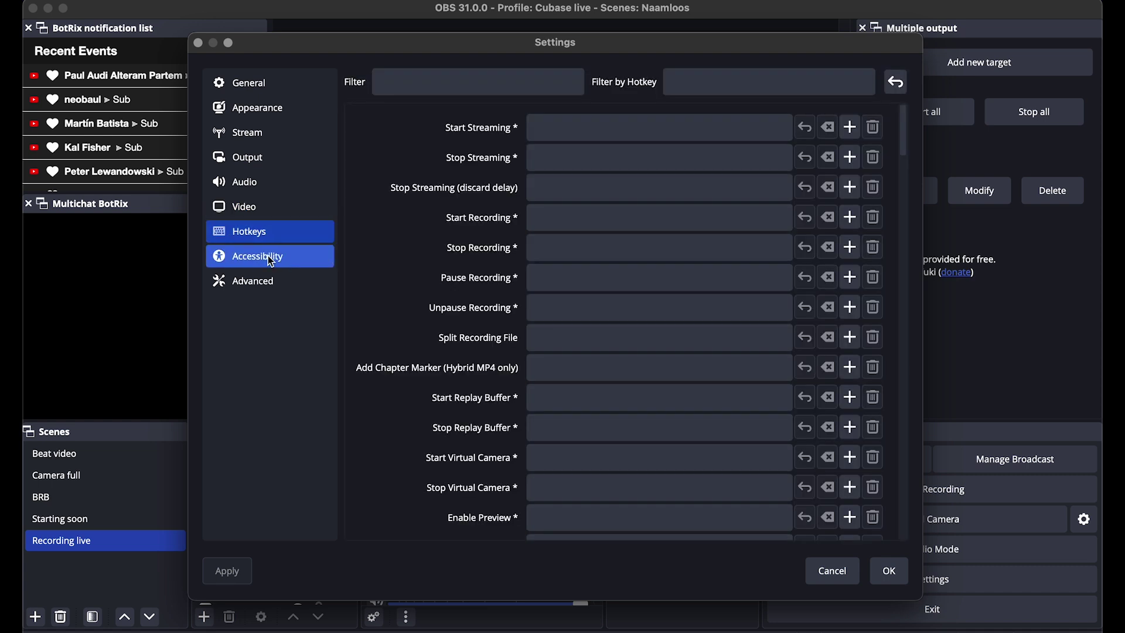
{"action": "left_click", "coordinate": [271, 260]}
Check Advanced settings down to automatic reconnect and close Settings with OK.
{"action": "left_click", "coordinate": [258, 287]}
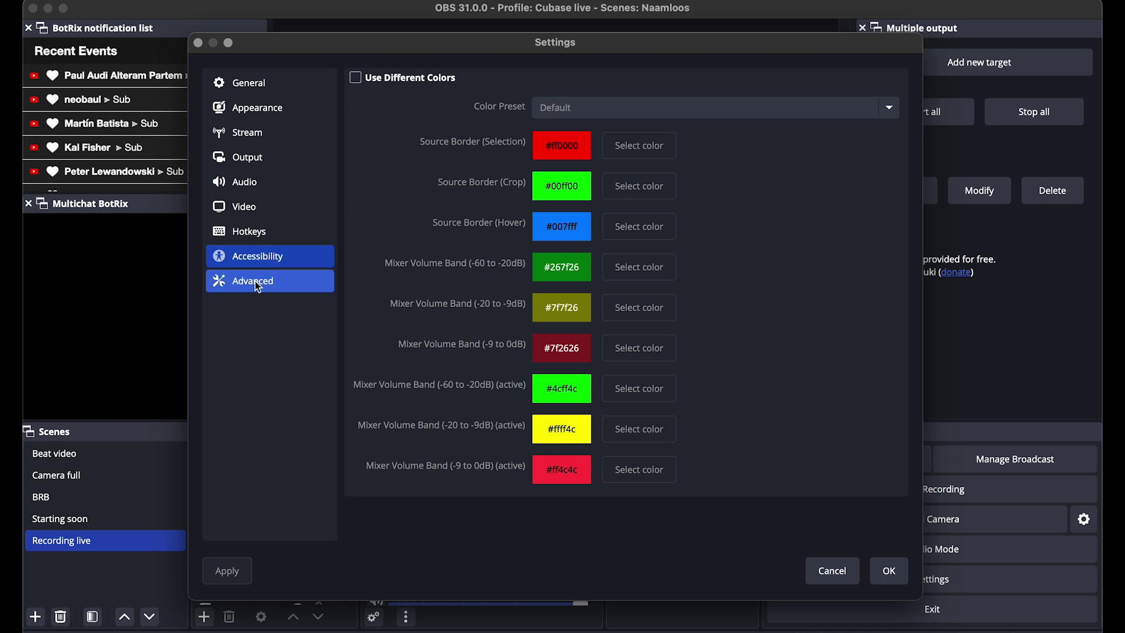
{"action": "scroll", "coordinate": [390, 305], "scroll_direction": "down", "scroll_amount": 10}
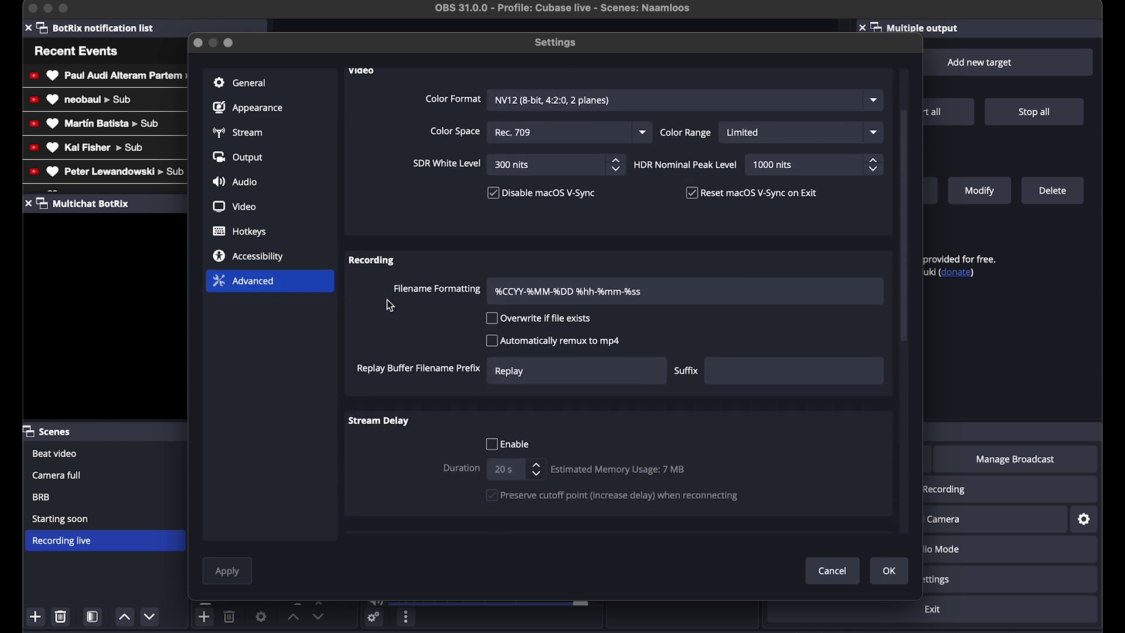
{"action": "scroll", "coordinate": [391, 305], "scroll_direction": "down", "scroll_amount": 1}
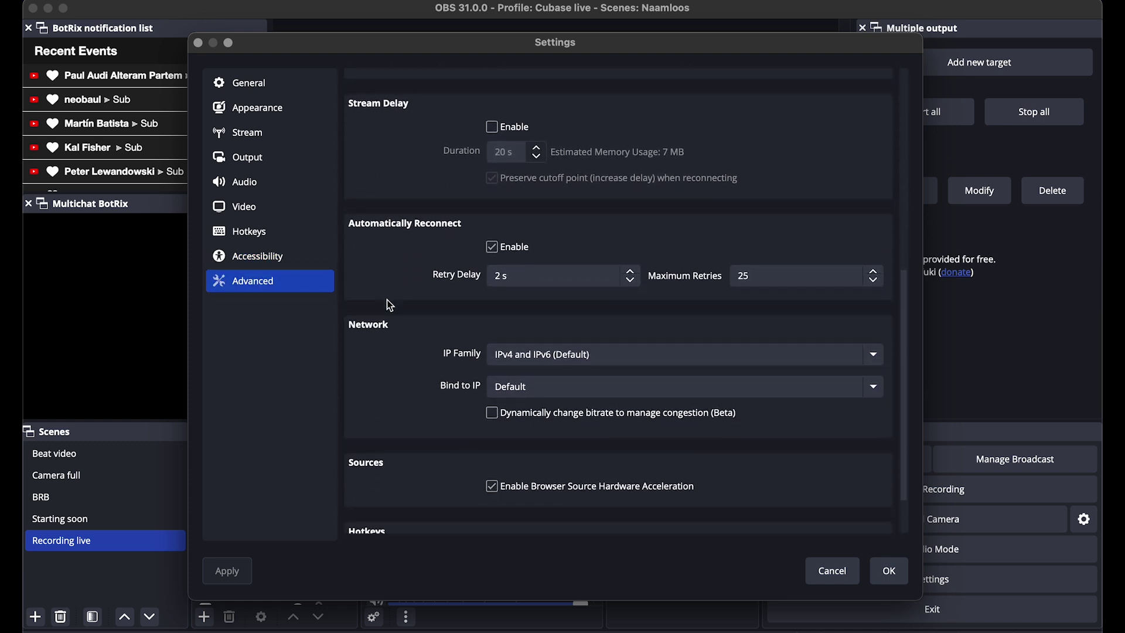
{"action": "scroll", "coordinate": [390, 305], "scroll_direction": "down", "scroll_amount": 5}
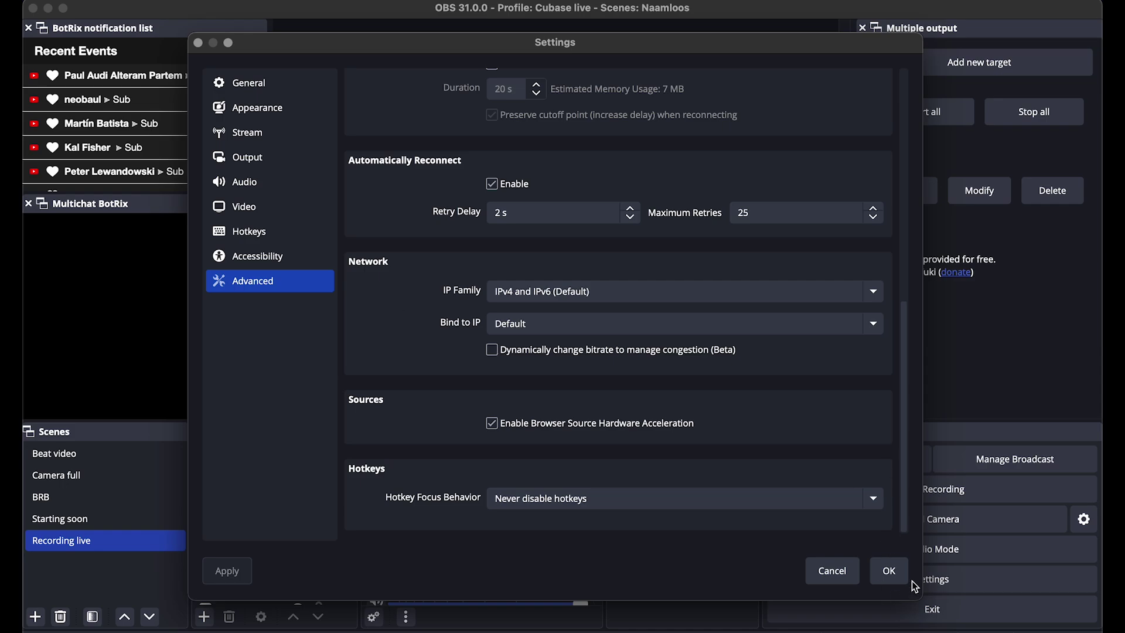
{"action": "left_click", "coordinate": [889, 571]}
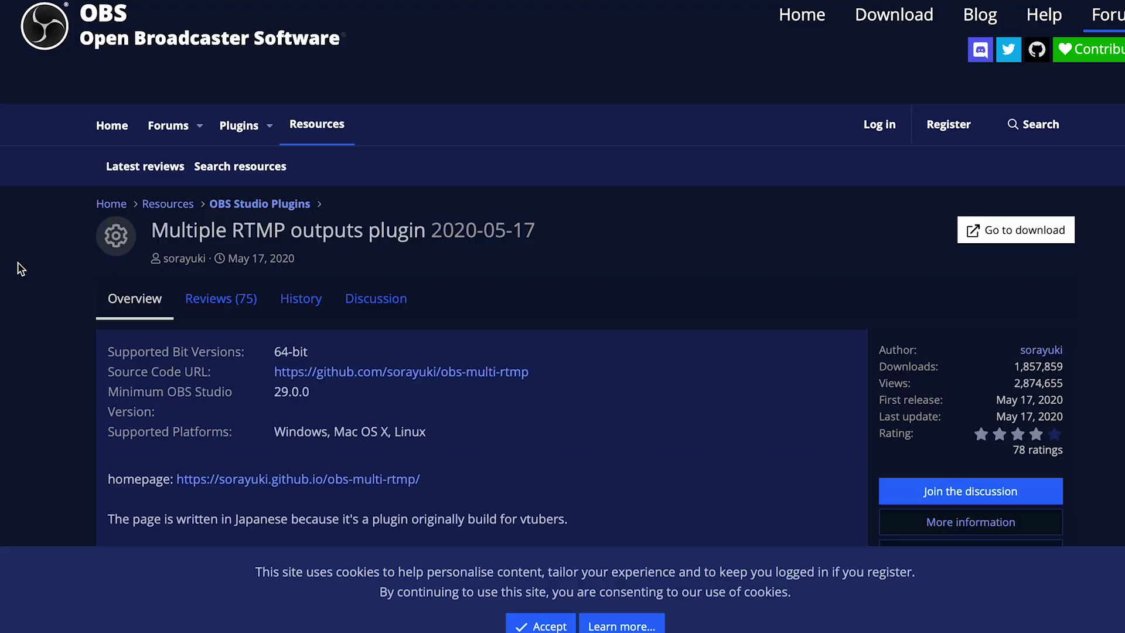
Go to the plugin's GitHub release for OBS 31 and scroll to its Assets.
{"action": "left_click", "coordinate": [1015, 230]}
{"action": "scroll", "coordinate": [1017, 235], "scroll_direction": "down", "scroll_amount": 20}
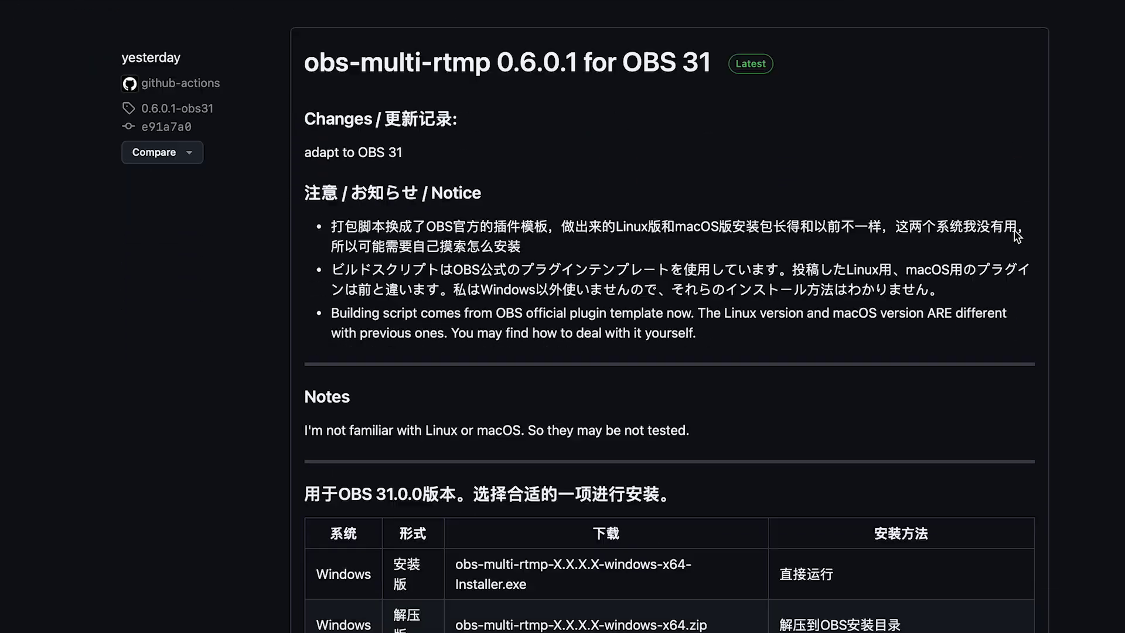
{"action": "scroll", "coordinate": [1017, 234], "scroll_direction": "down", "scroll_amount": 8}
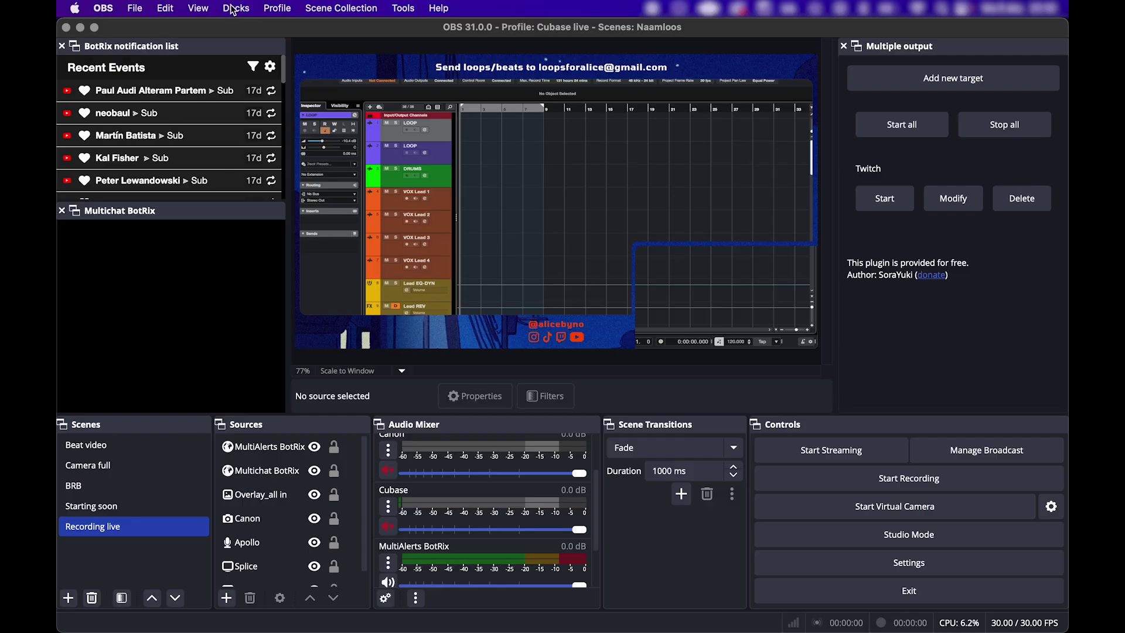
Float the Multiple output dock and move it to the top right.
{"action": "left_click", "coordinate": [236, 9]}
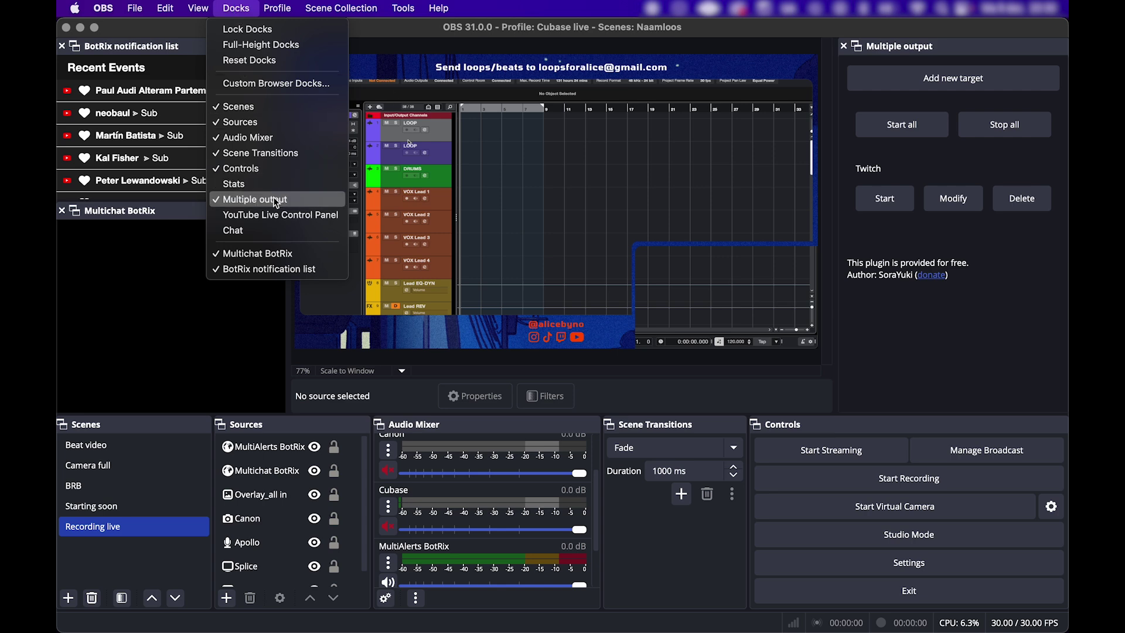
{"action": "key", "text": "Escape"}
{"action": "left_click_drag", "start_coordinate": [938, 46], "coordinate": [638, 66]}
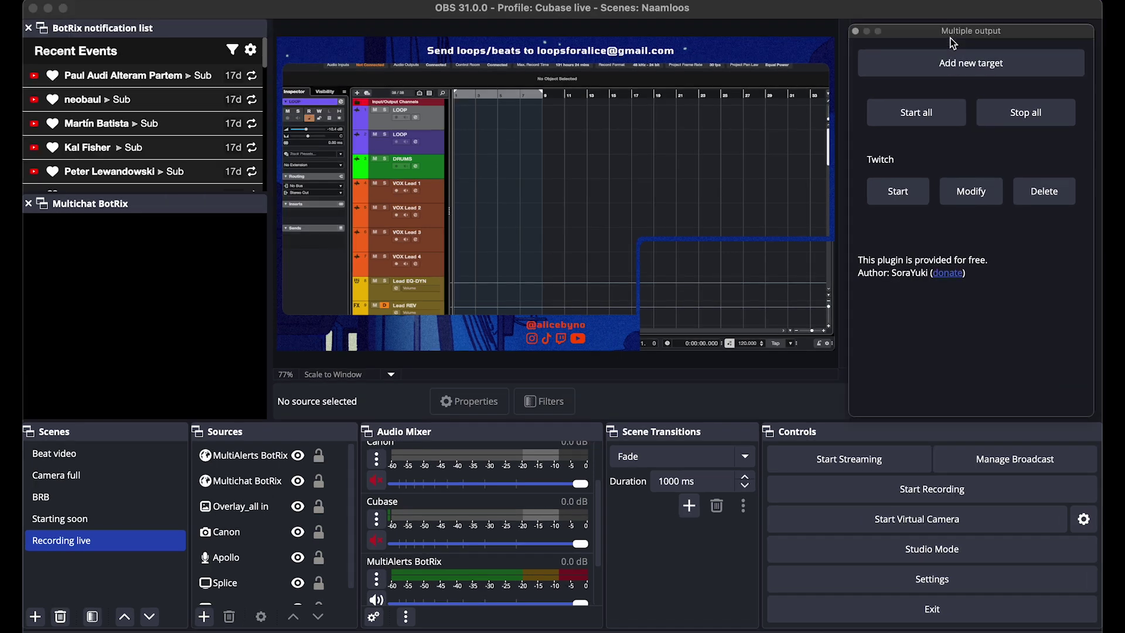
{"action": "left_click_drag", "start_coordinate": [706, 222], "coordinate": [1045, 61]}
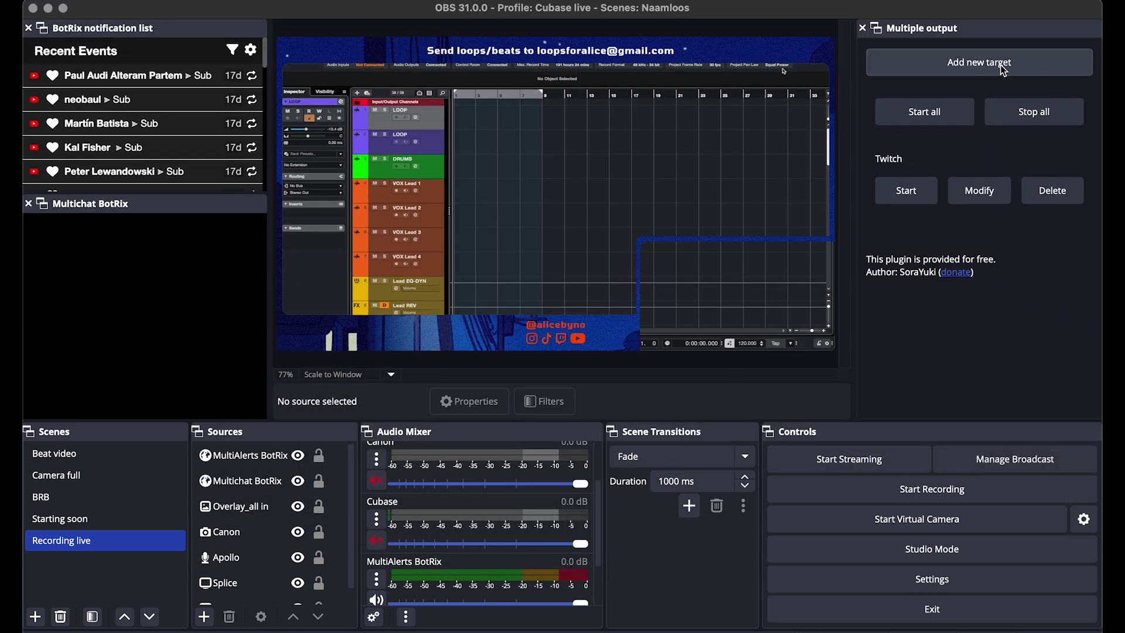
Open the Twitch target's settings and select its name for editing.
{"action": "left_click", "coordinate": [970, 65]}
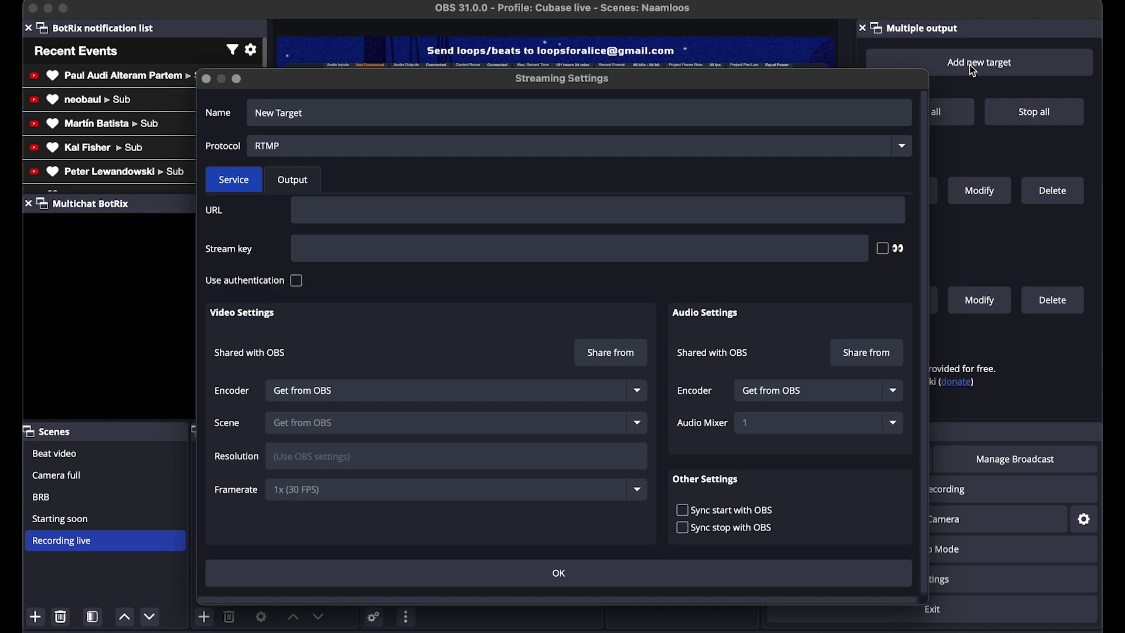
{"action": "left_click", "coordinate": [206, 78]}
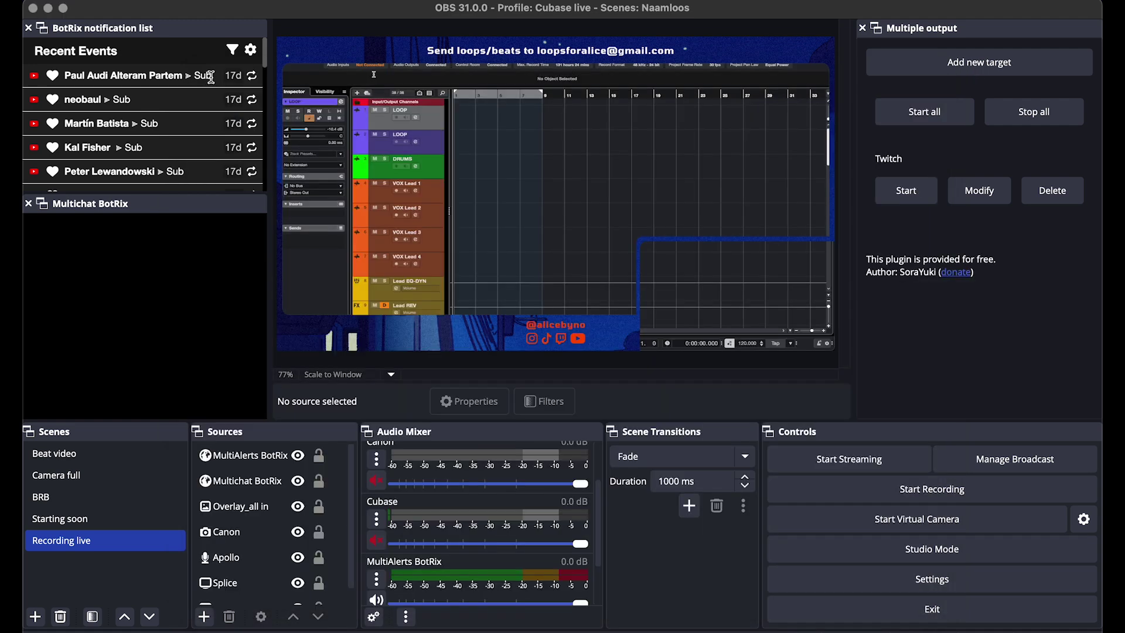
{"action": "left_click", "coordinate": [972, 193]}
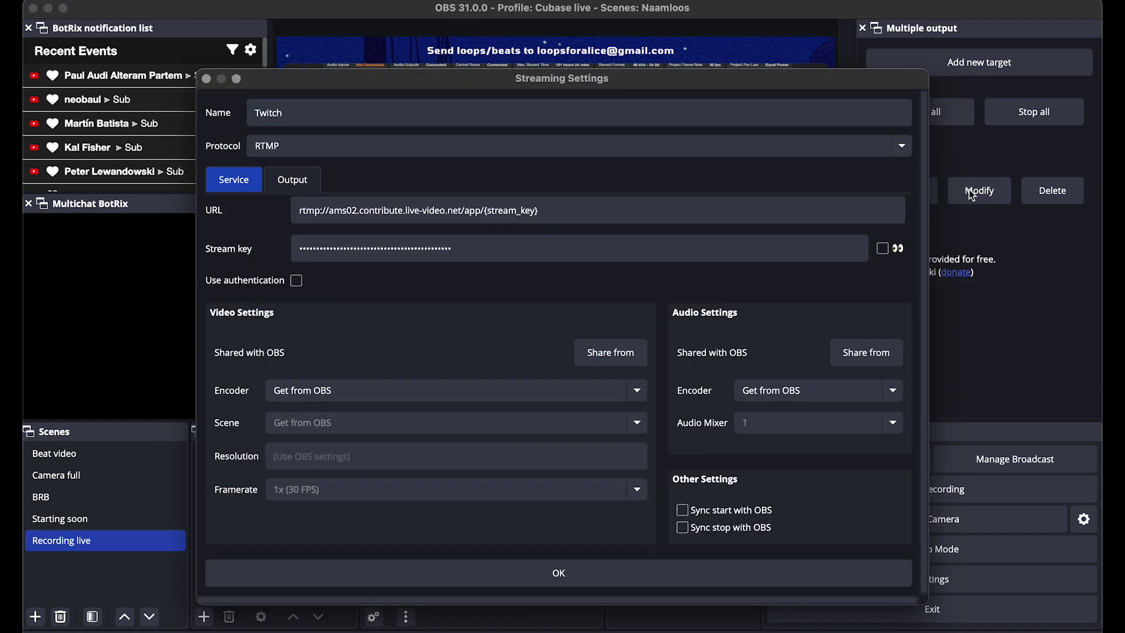
{"action": "double_click", "coordinate": [289, 111]}
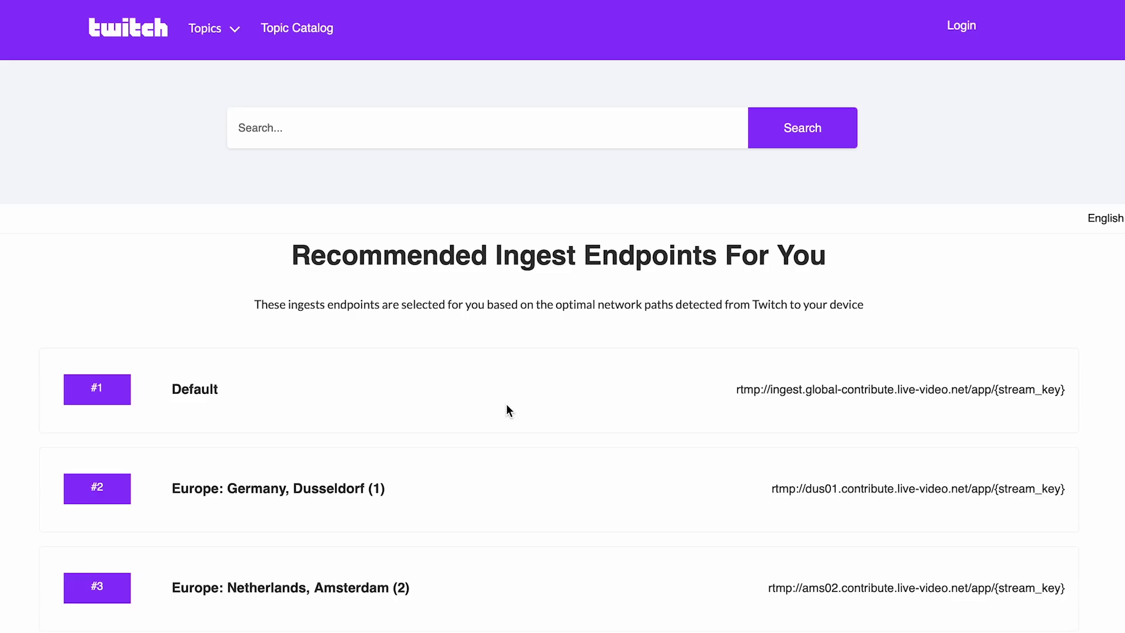
Find the Amsterdam (2) ams02 ingest URL and select the target's server URL field.
{"action": "scroll", "coordinate": [509, 410], "scroll_direction": "down", "scroll_amount": 4}
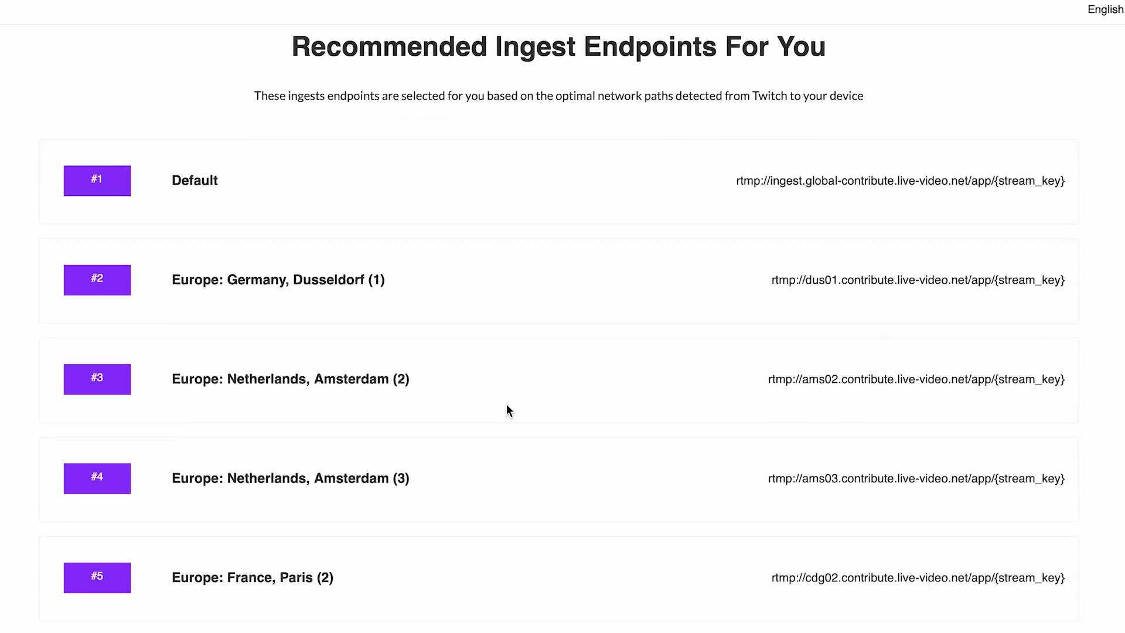
{"action": "scroll", "coordinate": [509, 410], "scroll_direction": "down", "scroll_amount": 1}
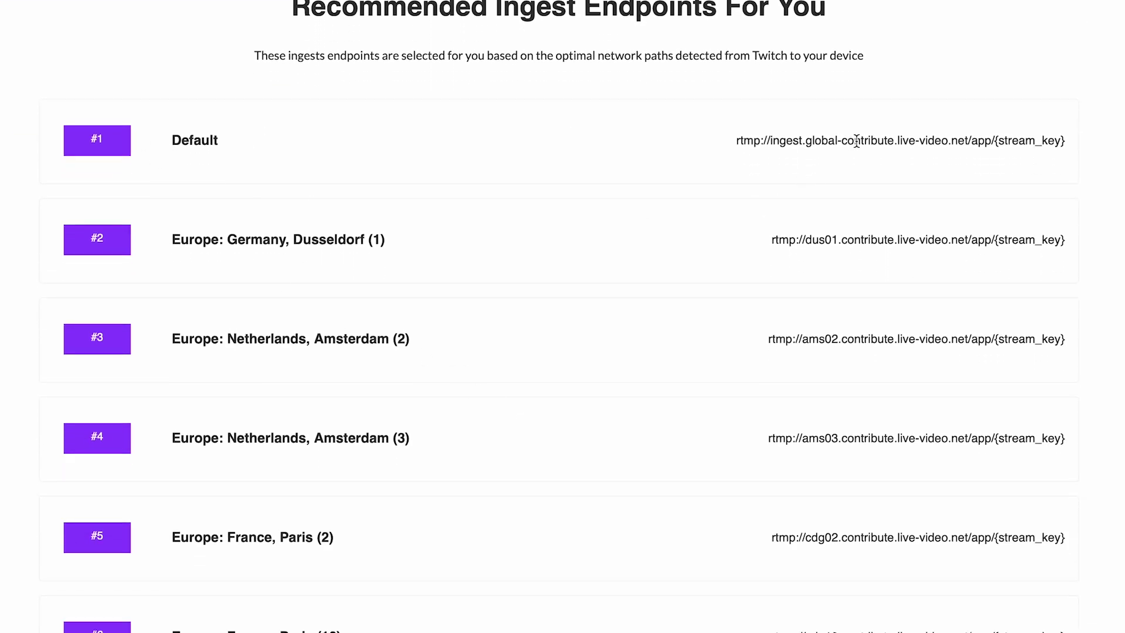
{"action": "scroll", "coordinate": [857, 141], "scroll_direction": "down", "scroll_amount": 2}
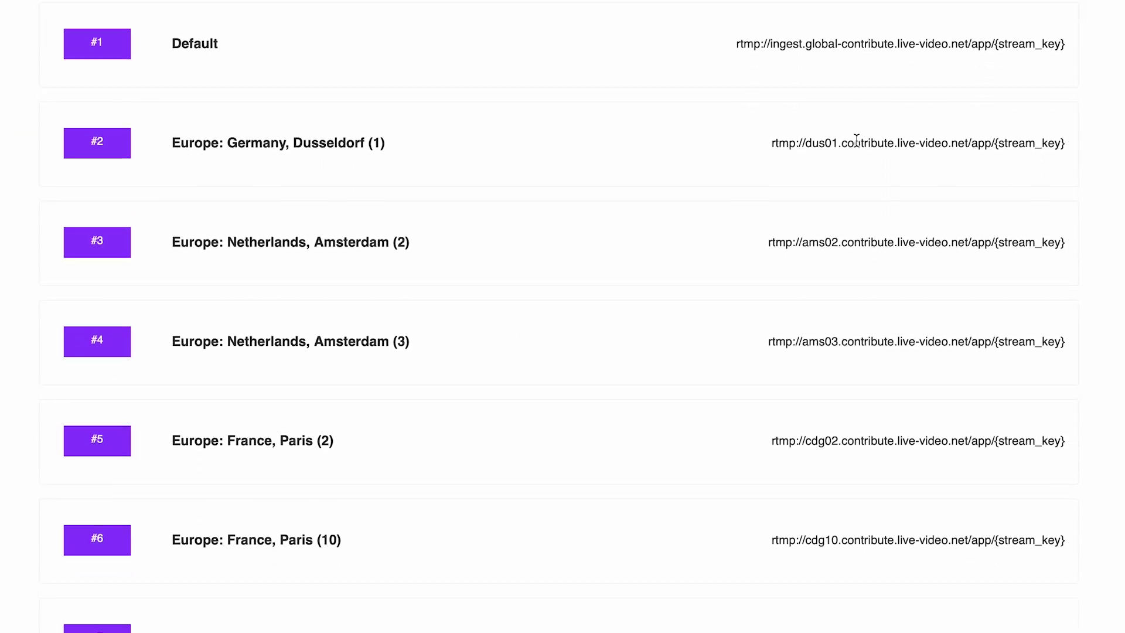
{"action": "scroll", "coordinate": [856, 140], "scroll_direction": "down", "scroll_amount": 7}
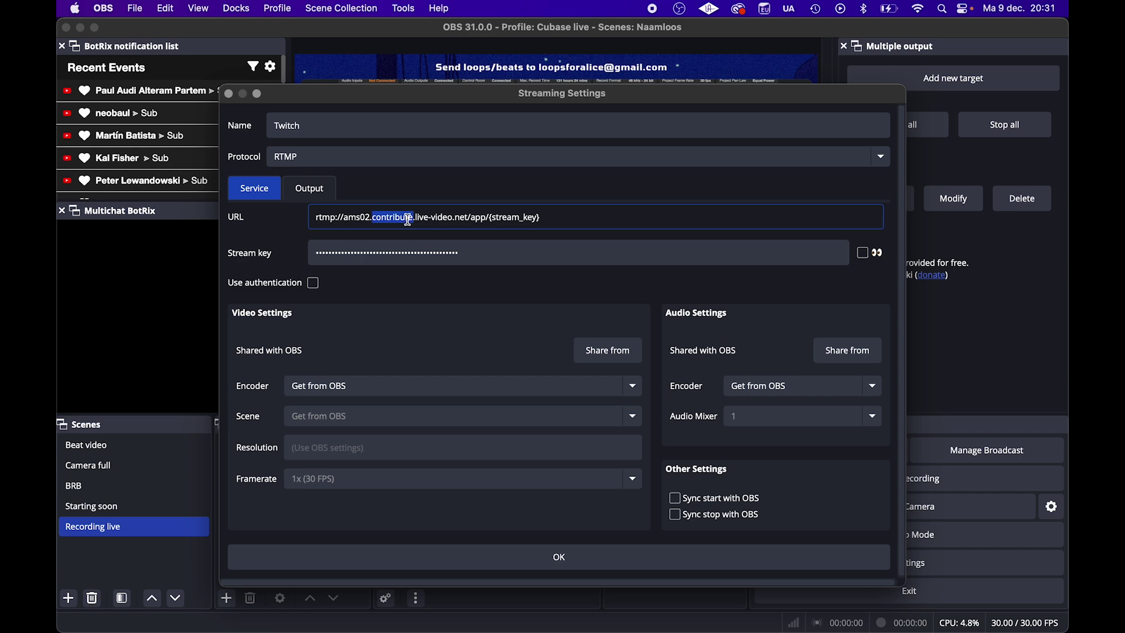
{"action": "triple_click", "coordinate": [408, 218]}
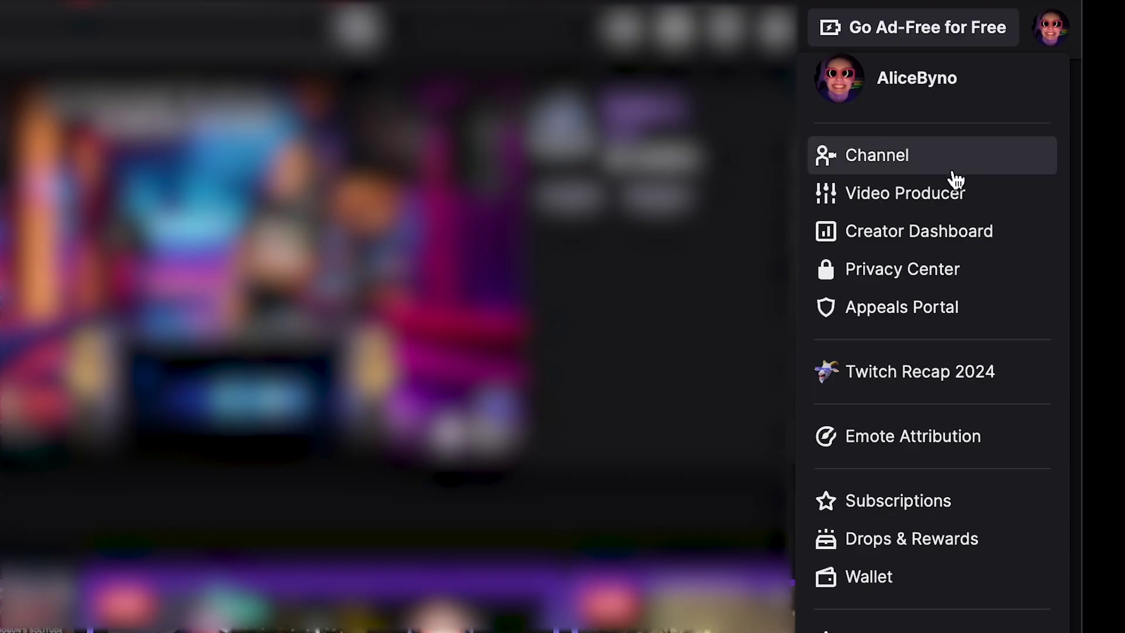
Copy the Primary Stream key from Twitch Creator Dashboard's stream settings into OBS.
{"action": "left_click", "coordinate": [906, 232]}
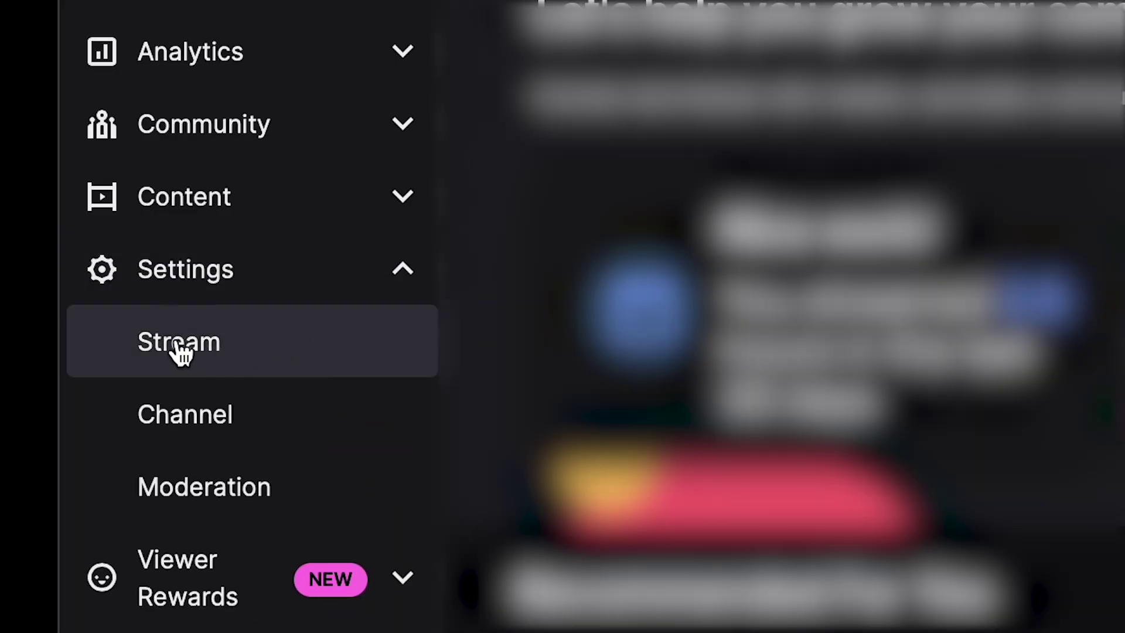
{"action": "left_click", "coordinate": [177, 343]}
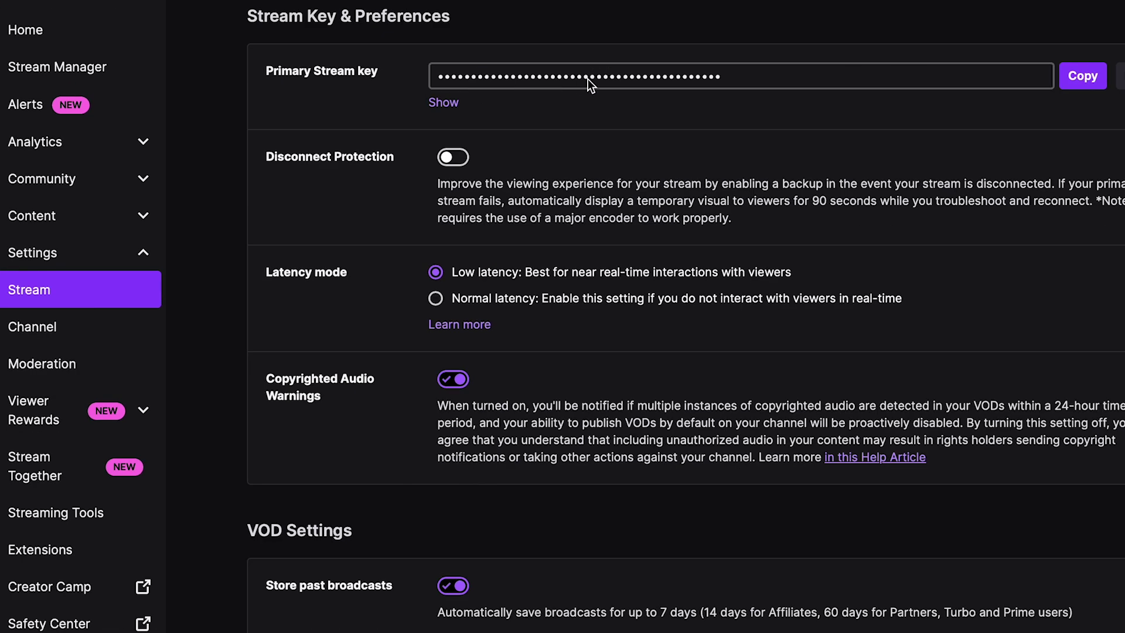
{"action": "left_click", "coordinate": [1083, 76]}
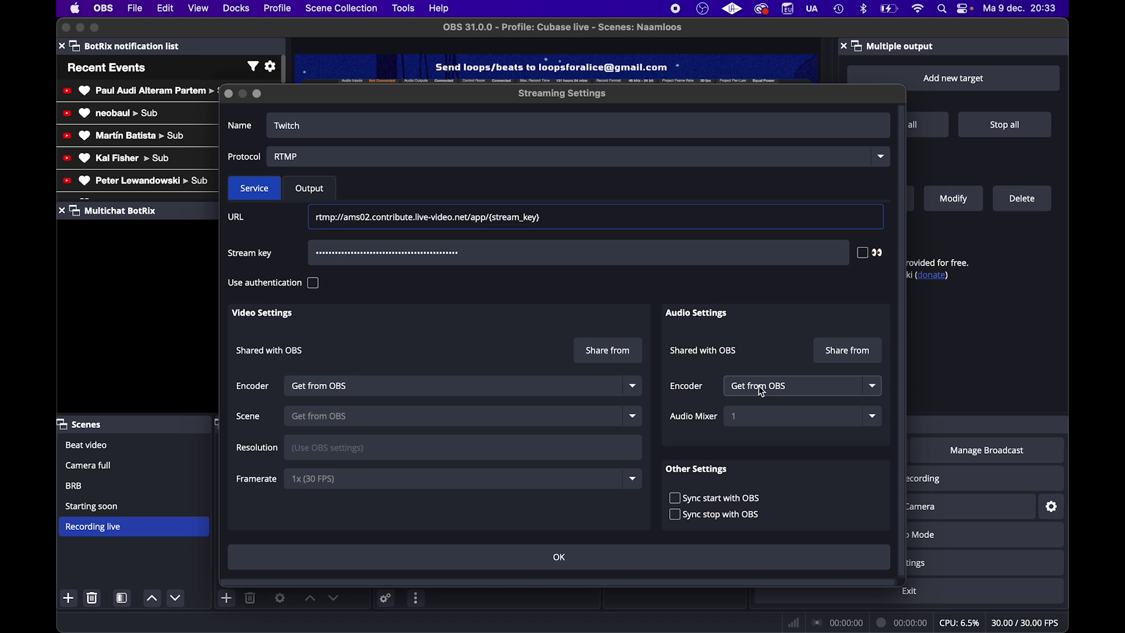
{"action": "left_click", "coordinate": [719, 49]}
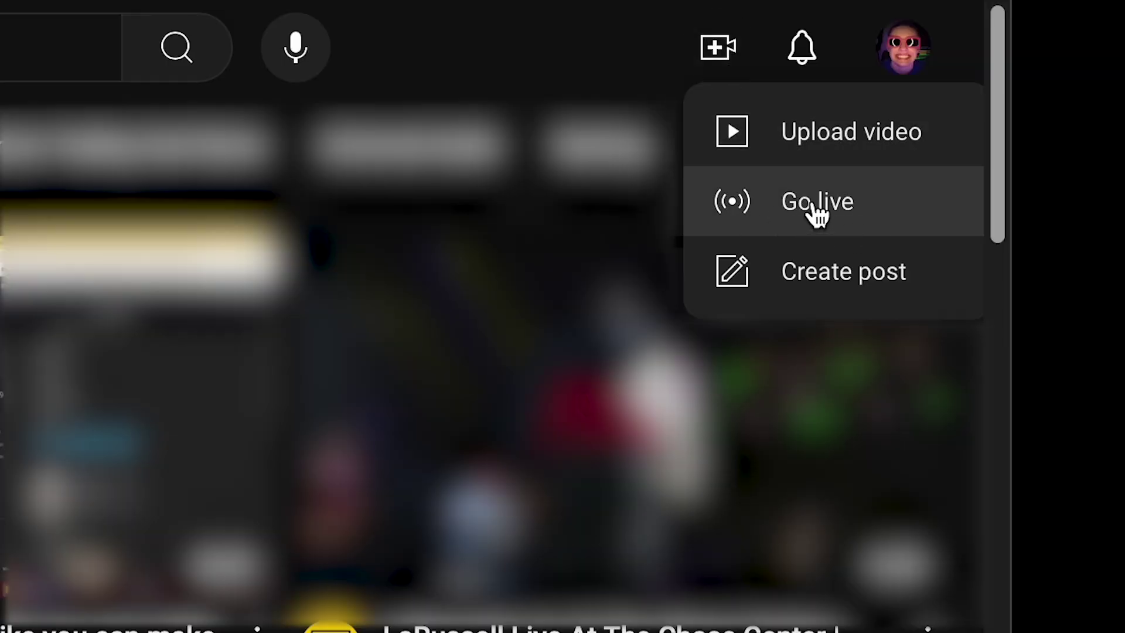
Choose Go live from YouTube's Create menu.
{"action": "left_click", "coordinate": [816, 214]}
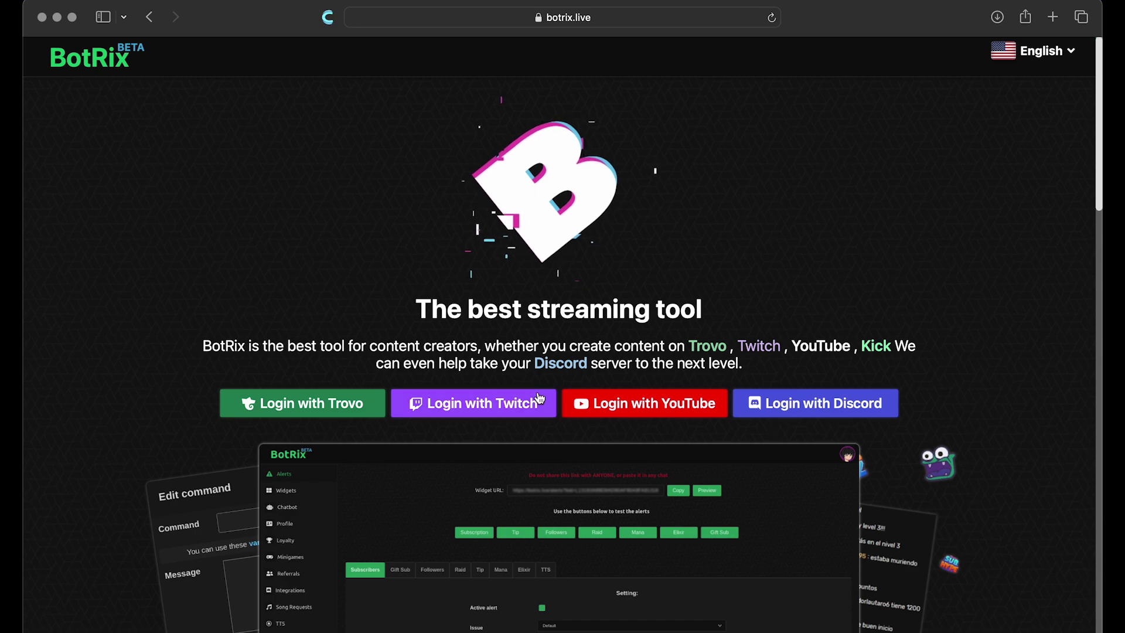
Sign in to BotRix, check the linked Twitch and YouTube platforms, and open Widgets.
{"action": "left_click", "coordinate": [655, 406]}
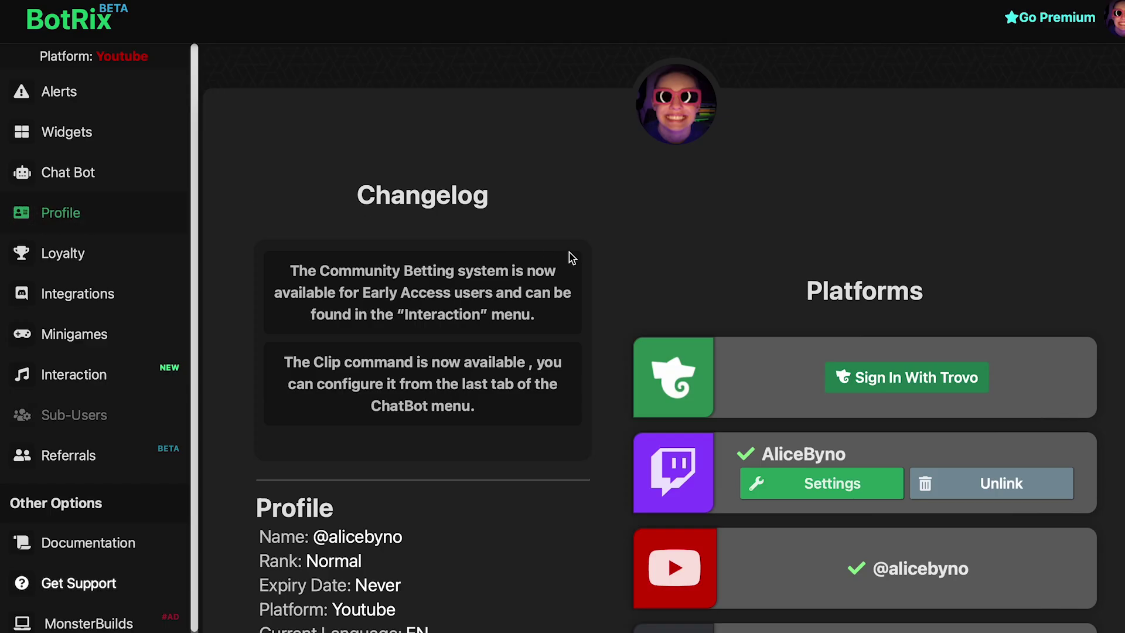
{"action": "scroll", "coordinate": [571, 258], "scroll_direction": "down", "scroll_amount": 5}
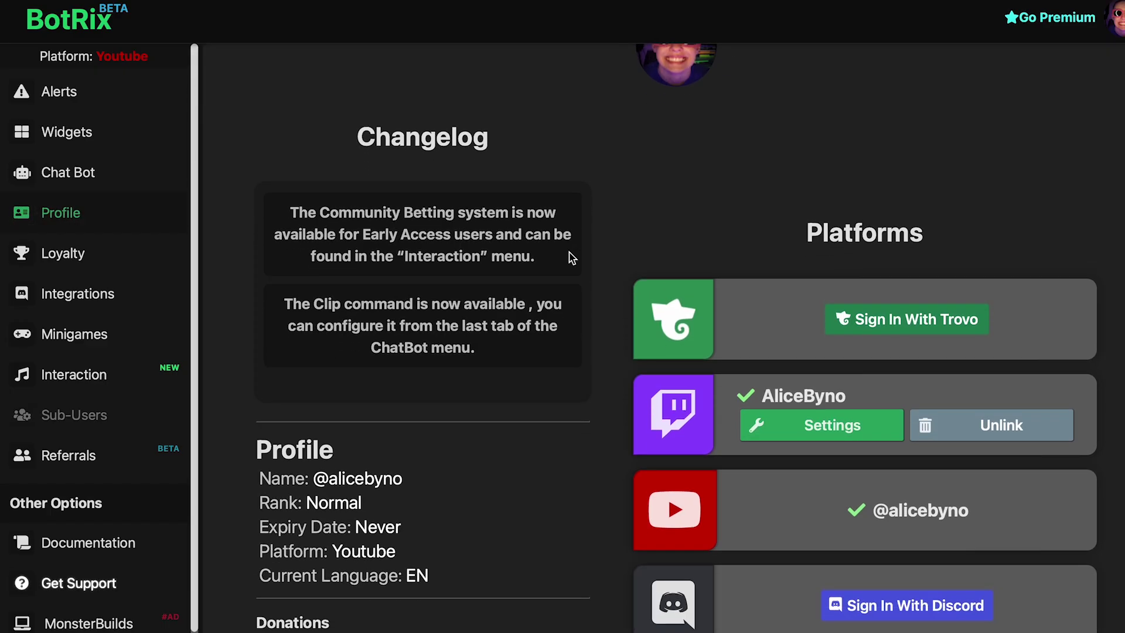
{"action": "scroll", "coordinate": [808, 298], "scroll_direction": "up", "scroll_amount": 1}
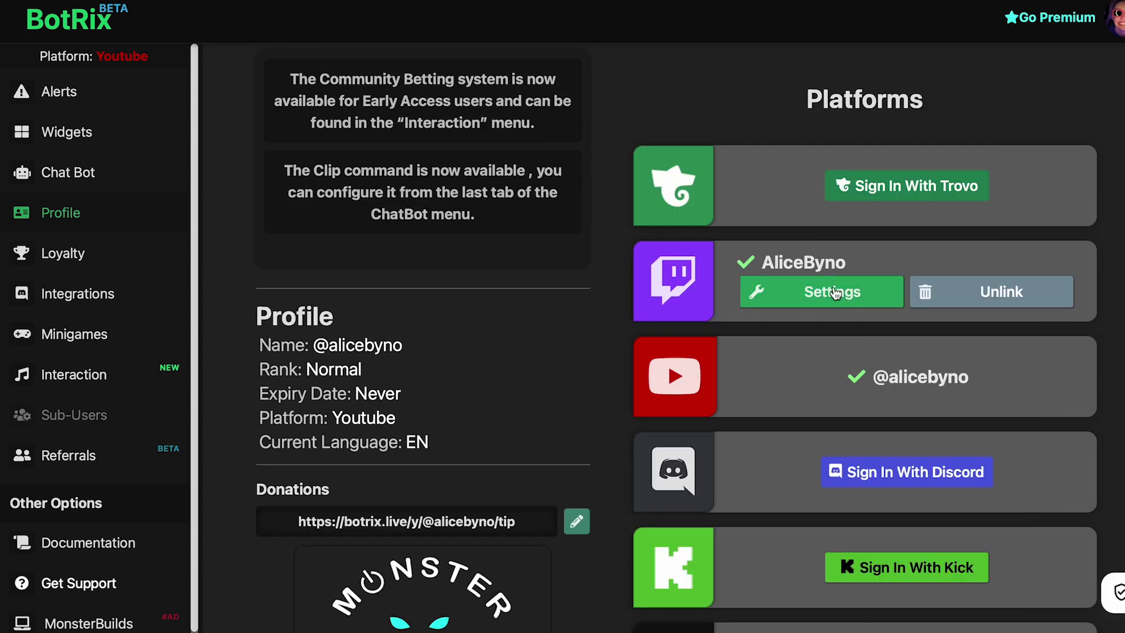
{"action": "scroll", "coordinate": [817, 296], "scroll_direction": "down", "scroll_amount": 3}
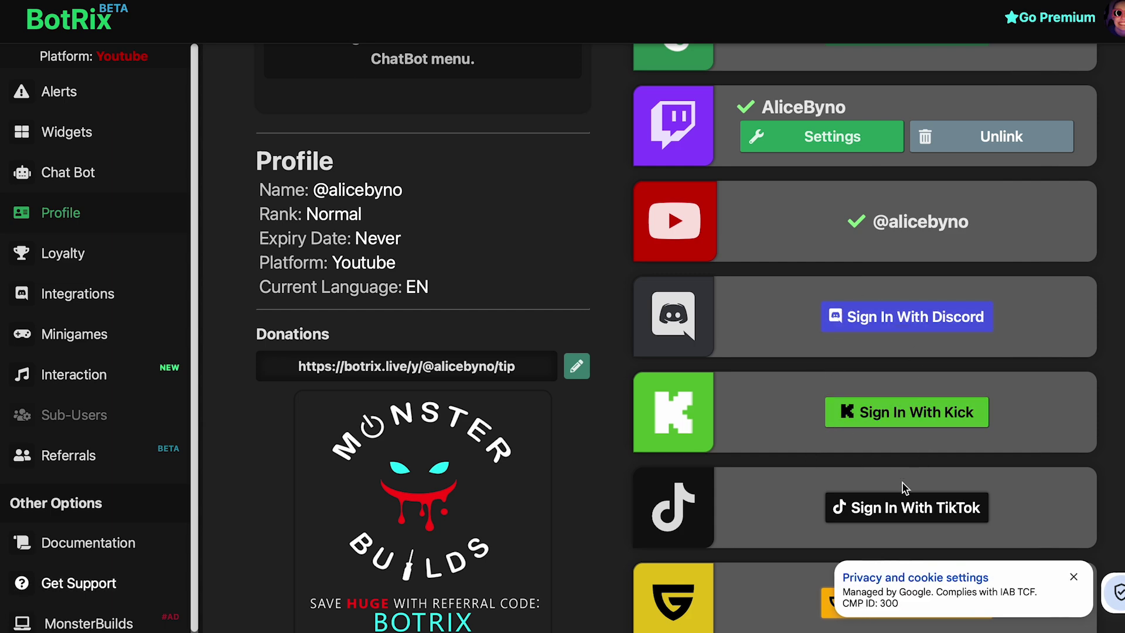
{"action": "scroll", "coordinate": [902, 486], "scroll_direction": "up", "scroll_amount": 5}
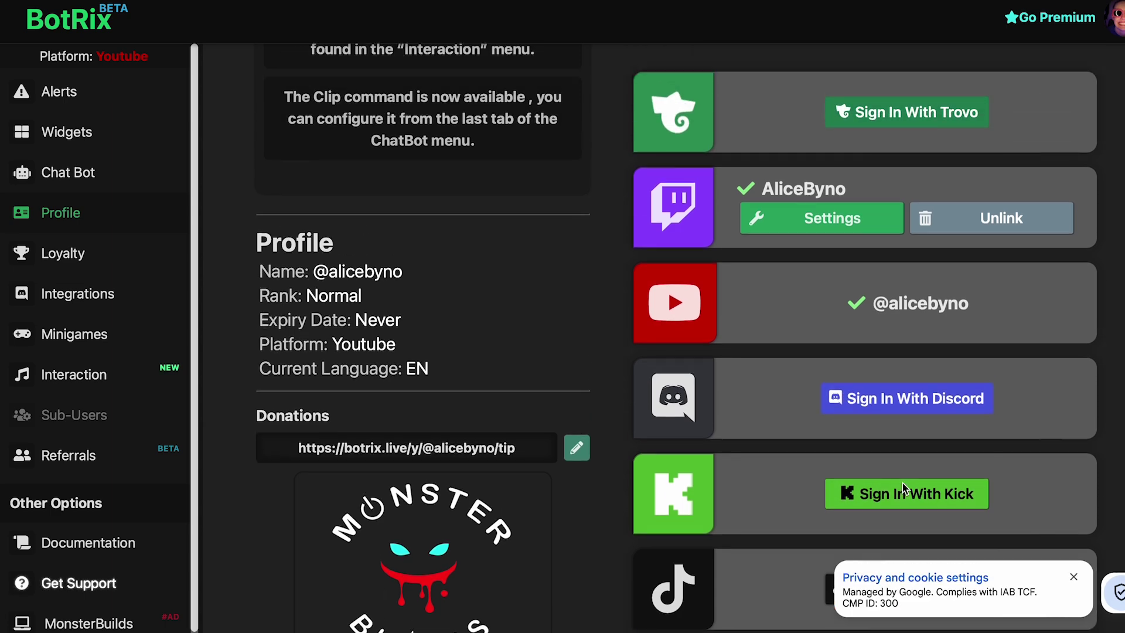
{"action": "left_click", "coordinate": [65, 133]}
Apply the Chat widget settings to the Multichat BotRix source and move its overlay centre-left.
{"action": "scroll", "coordinate": [535, 294], "scroll_direction": "down", "scroll_amount": 6}
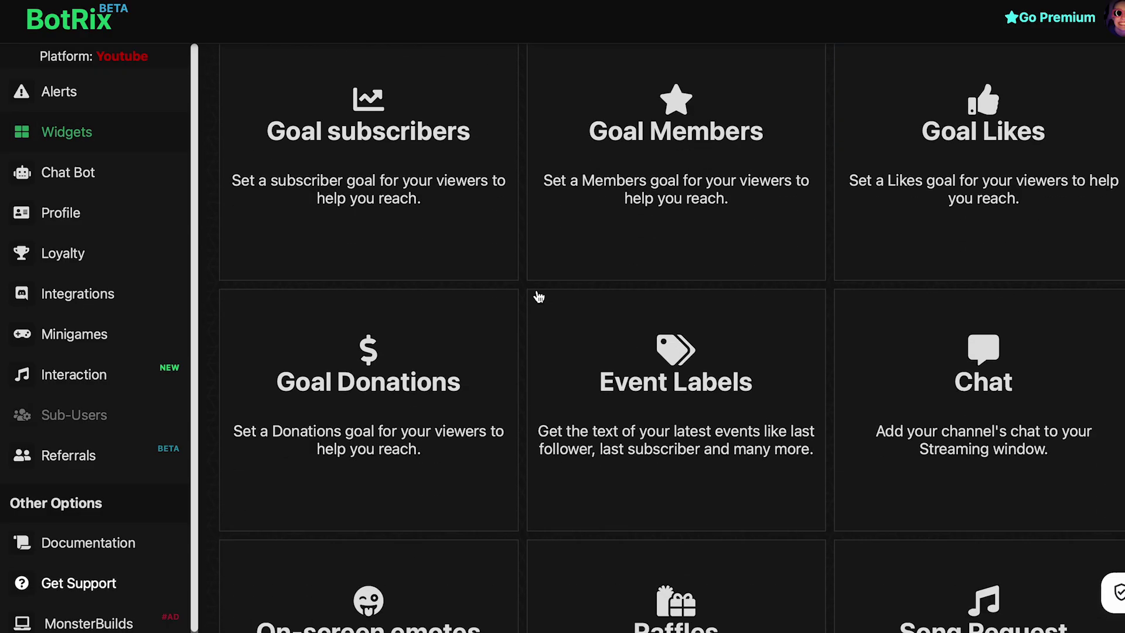
{"action": "left_click", "coordinate": [1047, 464]}
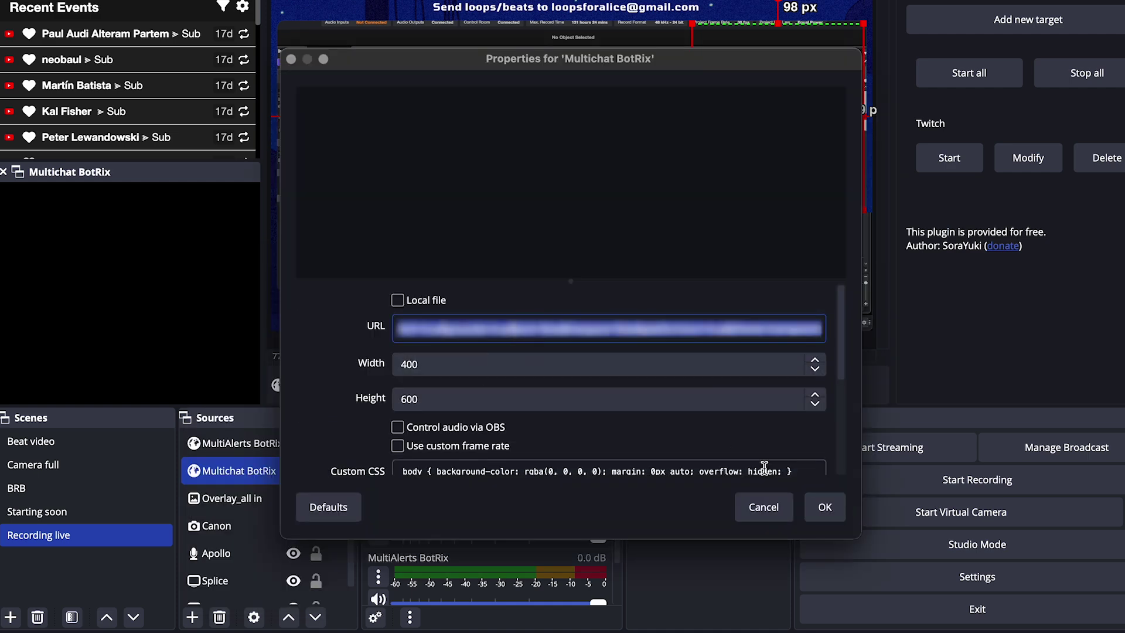
{"action": "left_click", "coordinate": [824, 506]}
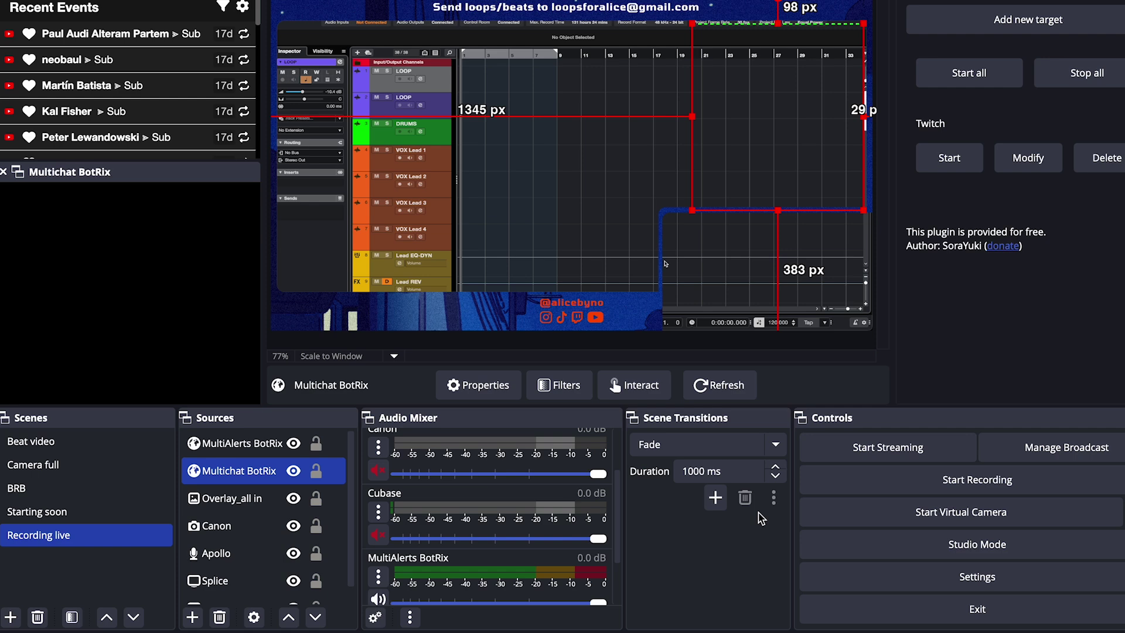
{"action": "left_click_drag", "start_coordinate": [757, 102], "coordinate": [668, 138]}
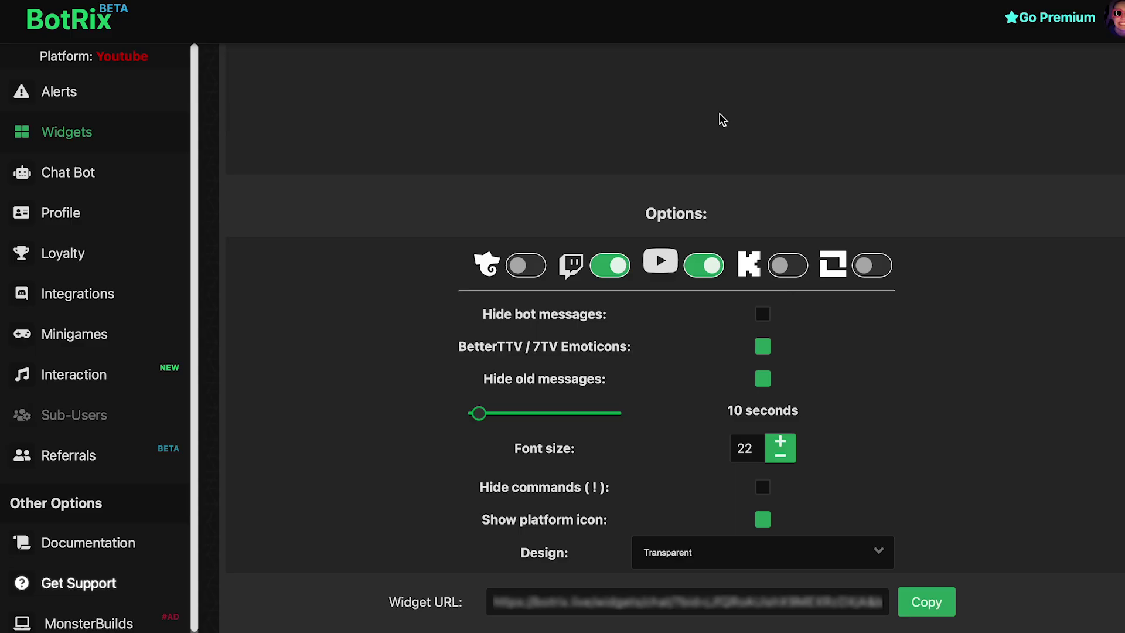
{"action": "left_click", "coordinate": [34, 183]}
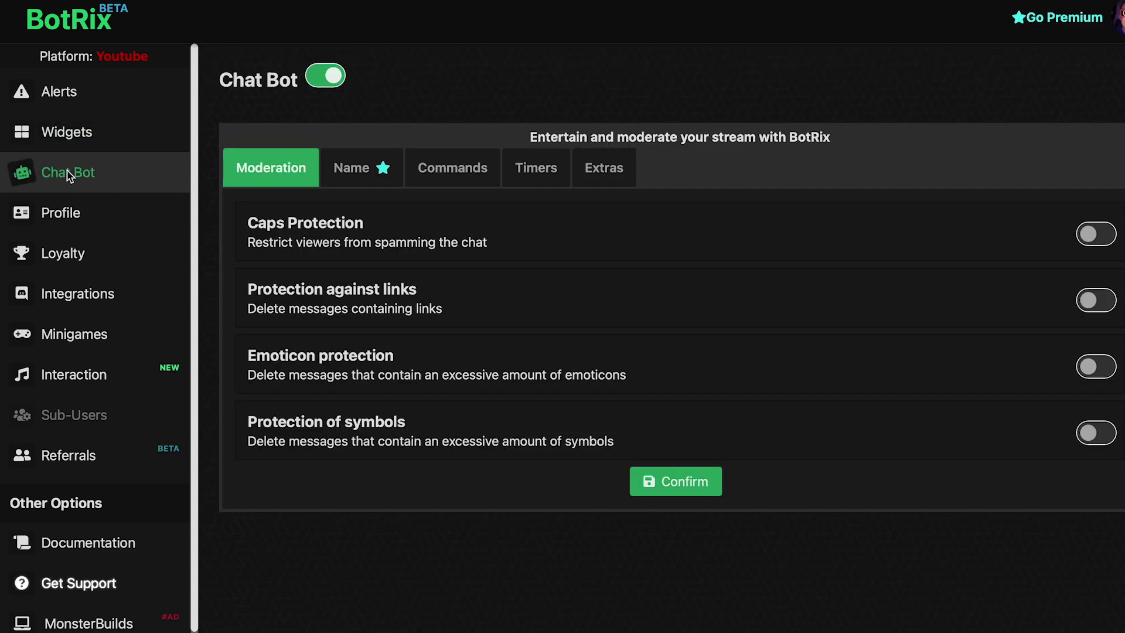
Look over the chat bot's Extras features, then go to the Alerts page.
{"action": "left_click", "coordinate": [604, 178]}
{"action": "scroll", "coordinate": [615, 327], "scroll_direction": "down", "scroll_amount": 1}
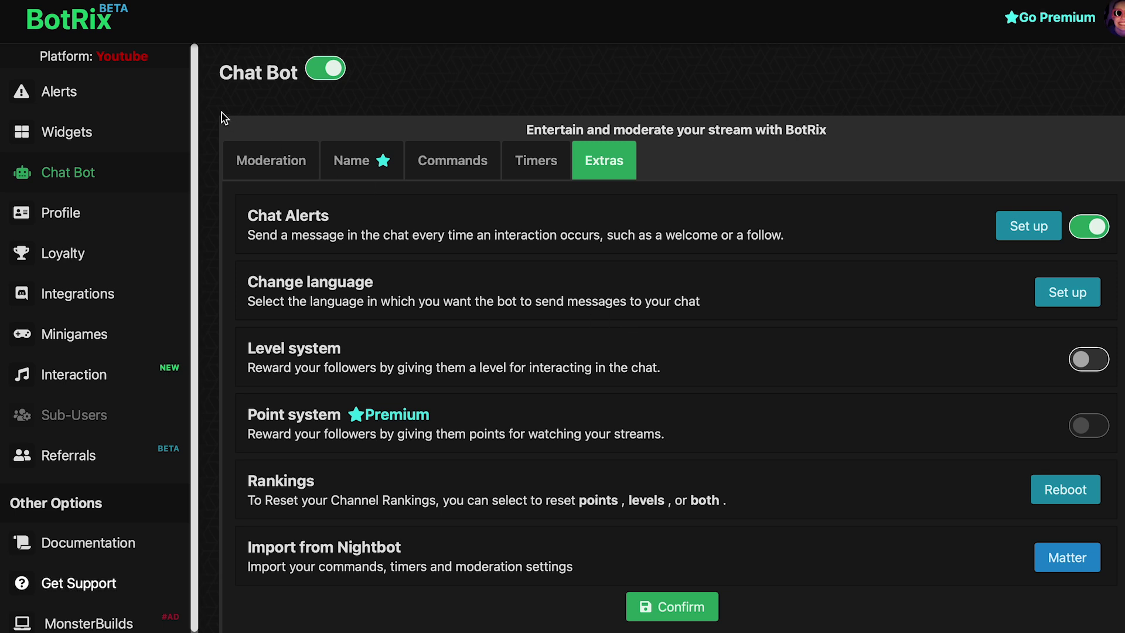
{"action": "left_click", "coordinate": [47, 90]}
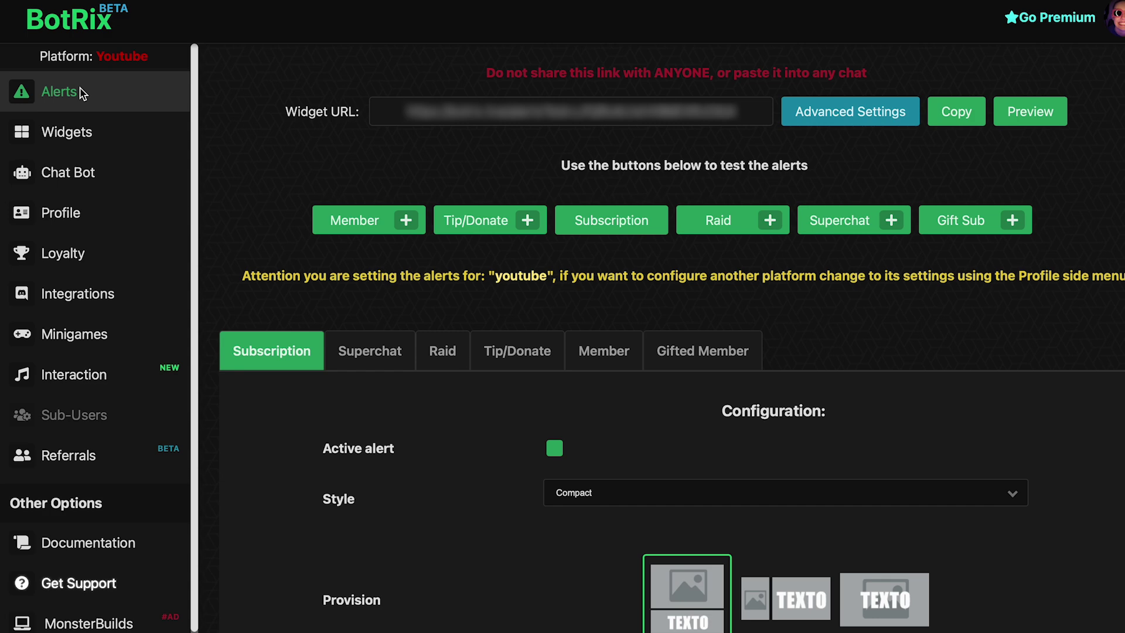
Review the YouTube Superchat, Raid, Tip/Donate, Member and Gifted Member alert settings.
{"action": "left_click", "coordinate": [408, 358]}
{"action": "left_click", "coordinate": [457, 359]}
{"action": "left_click", "coordinate": [499, 358]}
{"action": "left_click", "coordinate": [610, 359]}
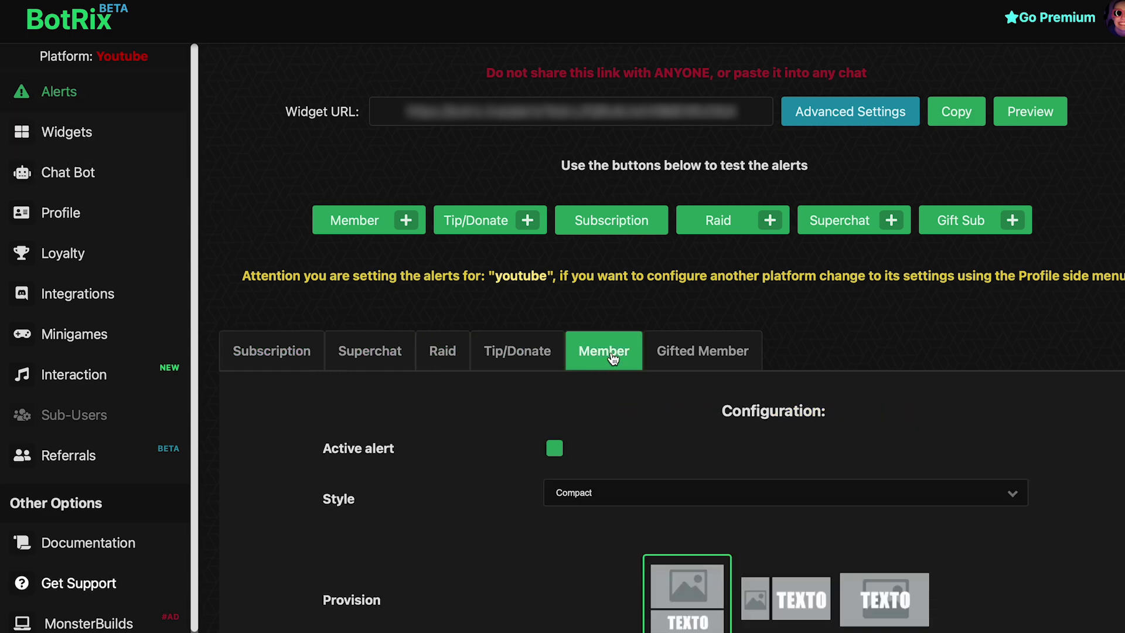
{"action": "left_click", "coordinate": [687, 355]}
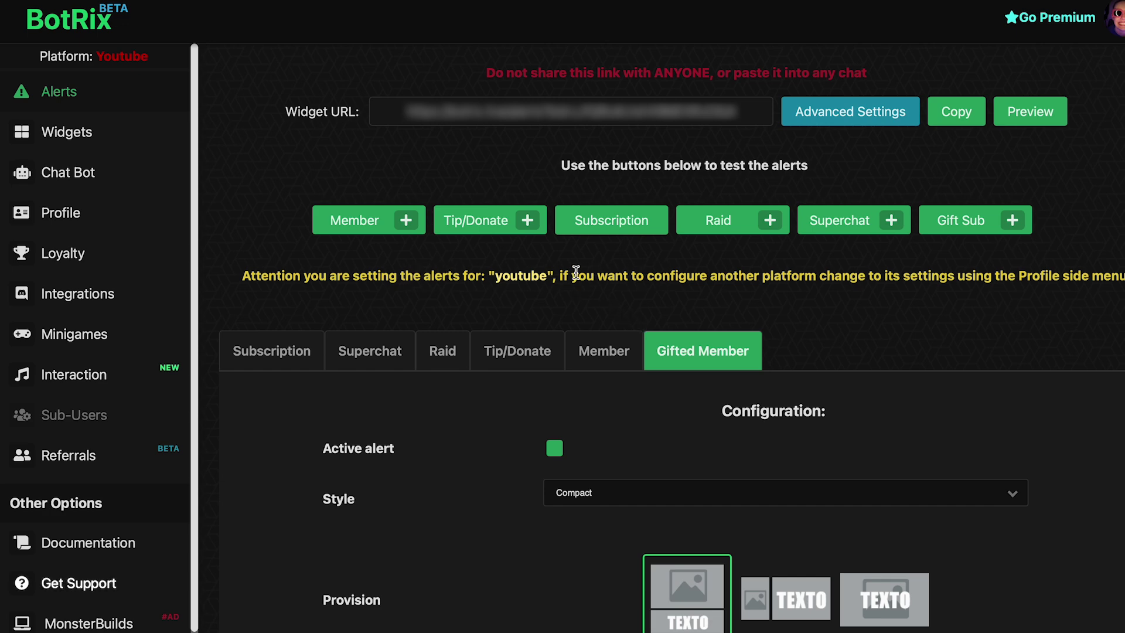
Switch the profile's active platform to Twitch and save its alert settings.
{"action": "left_click", "coordinate": [67, 218]}
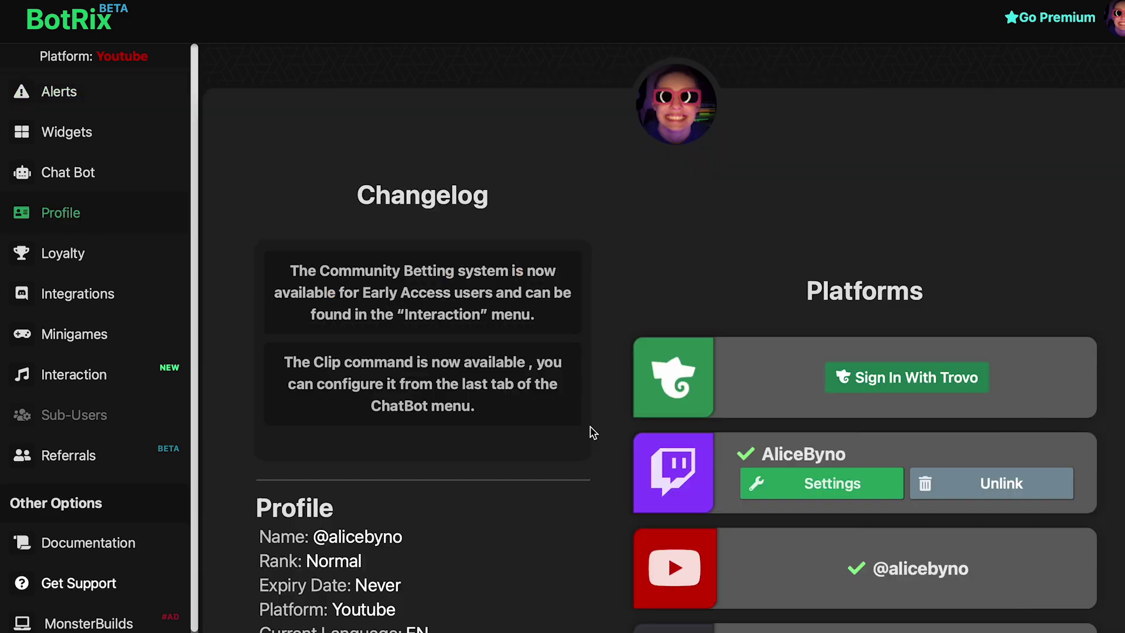
{"action": "left_click", "coordinate": [829, 494]}
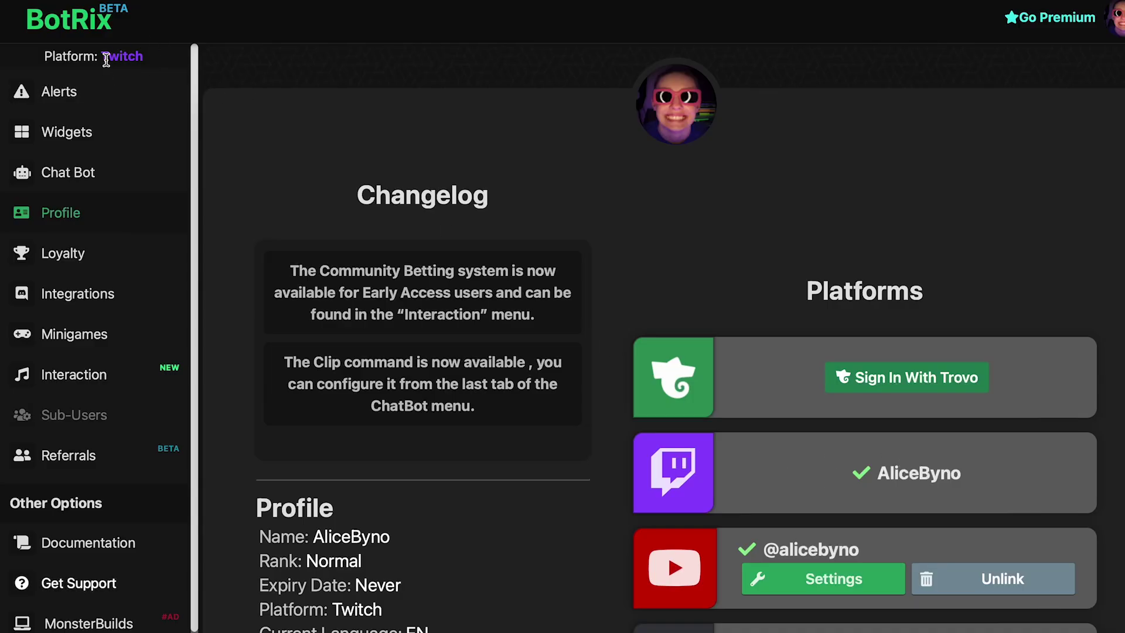
{"action": "left_click", "coordinate": [108, 84]}
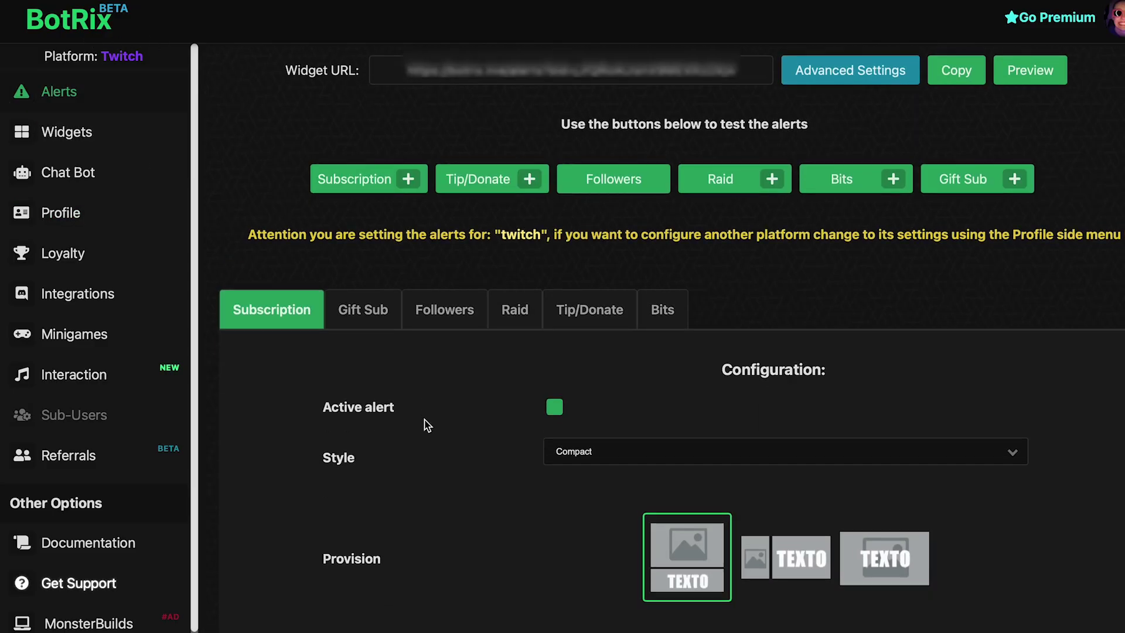
{"action": "scroll", "coordinate": [426, 426], "scroll_direction": "down", "scroll_amount": 3}
{"action": "scroll", "coordinate": [426, 425], "scroll_direction": "down", "scroll_amount": 3}
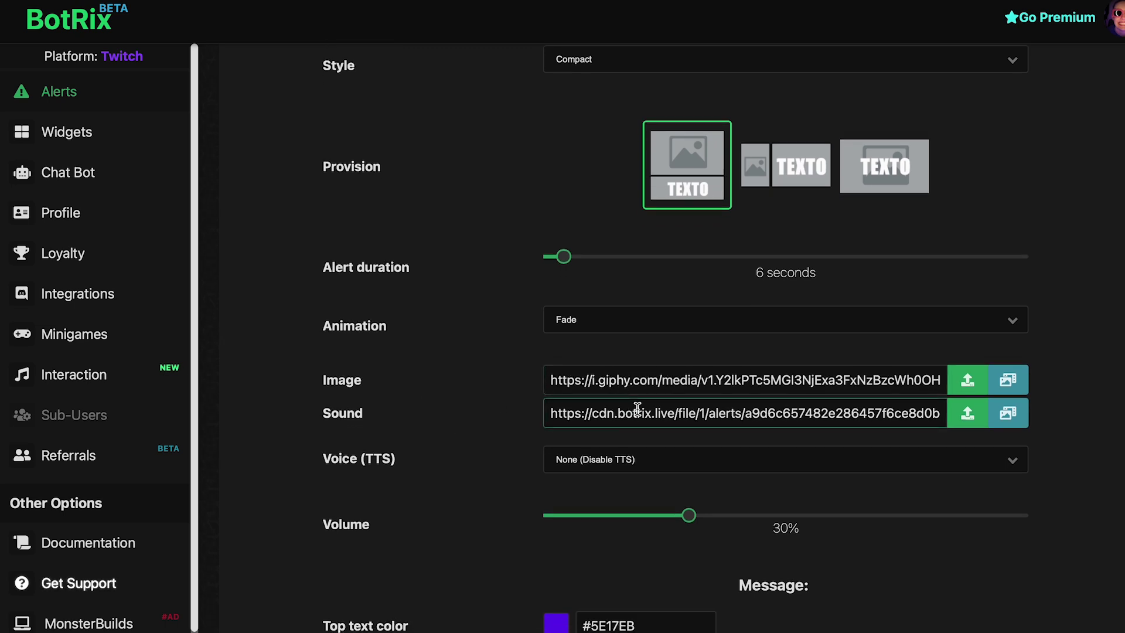
{"action": "scroll", "coordinate": [639, 419], "scroll_direction": "down", "scroll_amount": 3}
{"action": "scroll", "coordinate": [637, 439], "scroll_direction": "down", "scroll_amount": 2}
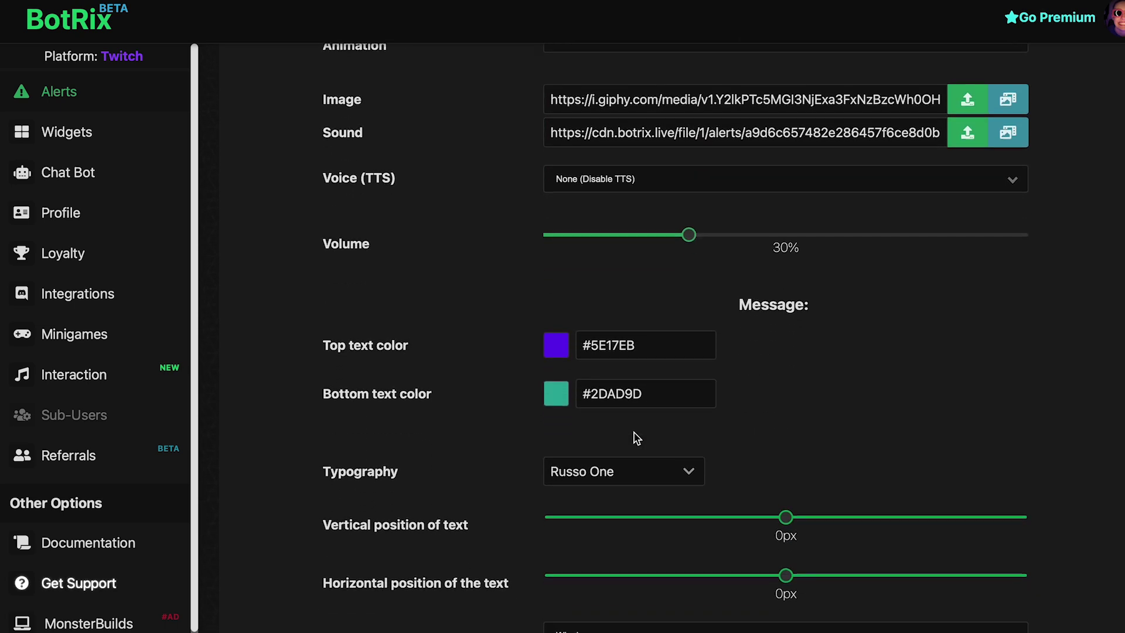
{"action": "scroll", "coordinate": [637, 438], "scroll_direction": "down", "scroll_amount": 5}
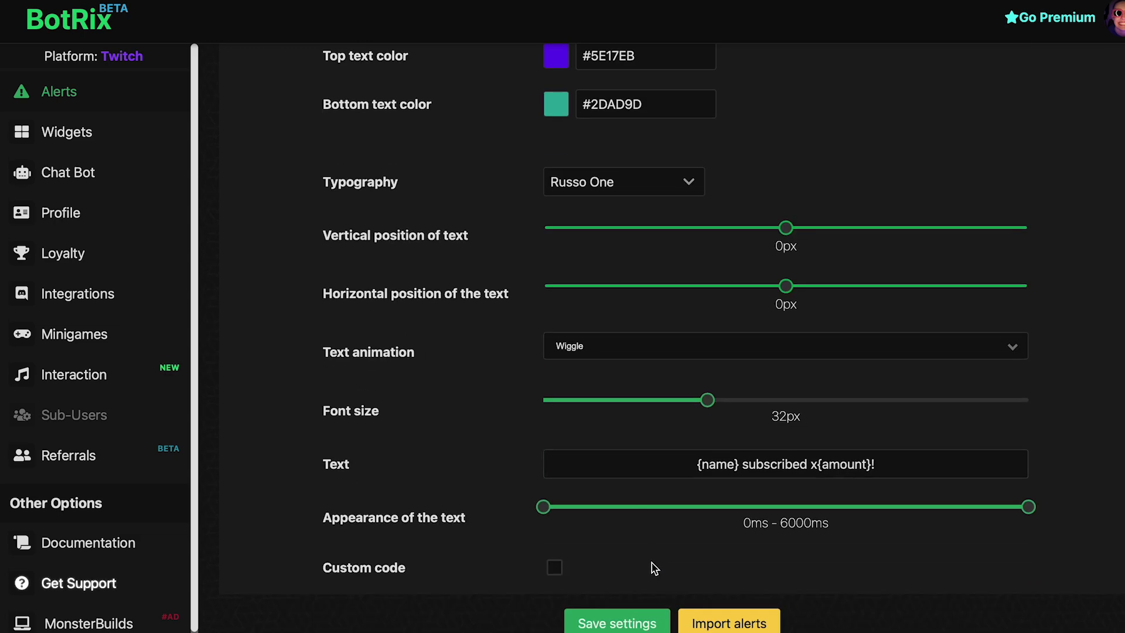
{"action": "left_click", "coordinate": [609, 623]}
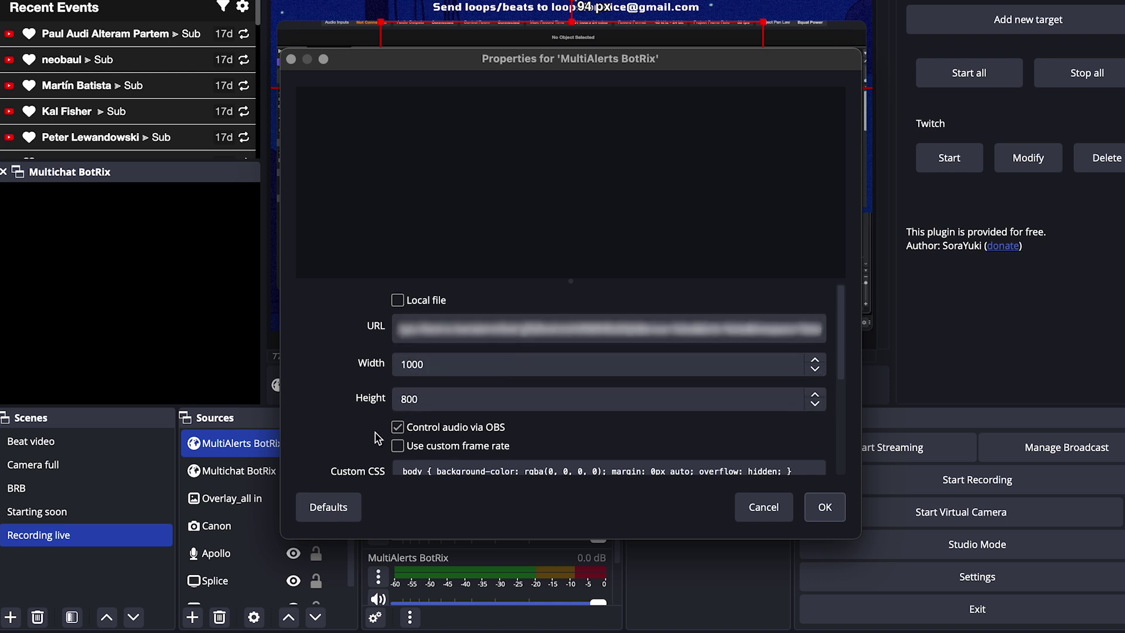
Cancel the MultiAlerts BotRix properties unchanged and check the Docks list for Multichat BotRix.
{"action": "left_click", "coordinate": [758, 507]}
{"action": "scroll", "coordinate": [452, 542], "scroll_direction": "down", "scroll_amount": 1}
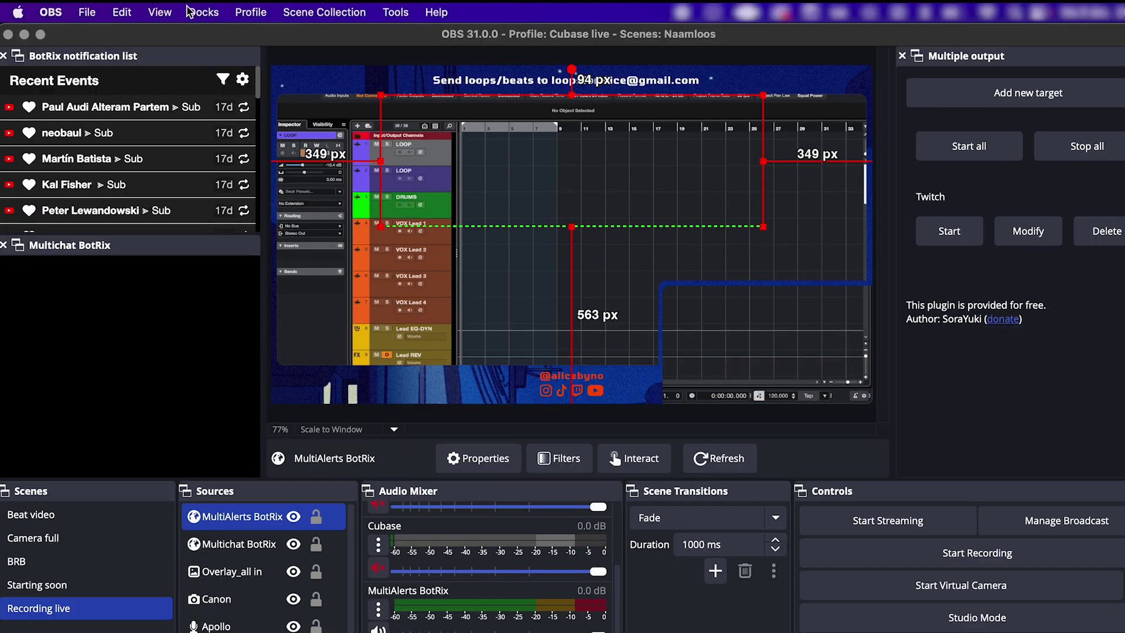
{"action": "left_click", "coordinate": [203, 11]}
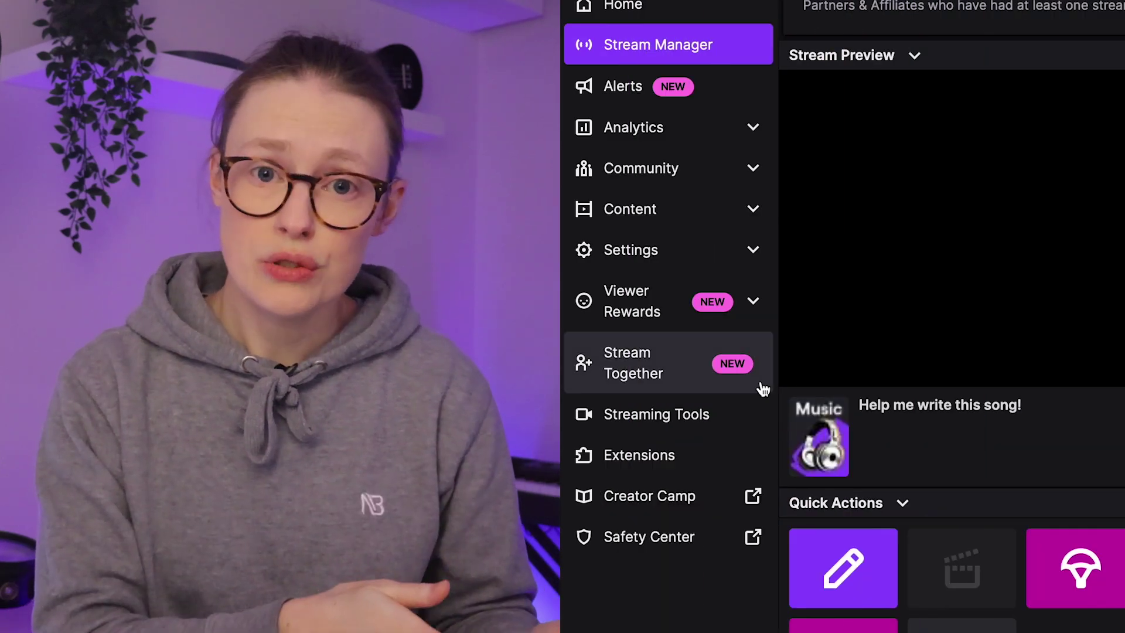
Open Twitch's stream info editor and select the whole title 'Help me write this song!'.
{"action": "left_click", "coordinate": [842, 558]}
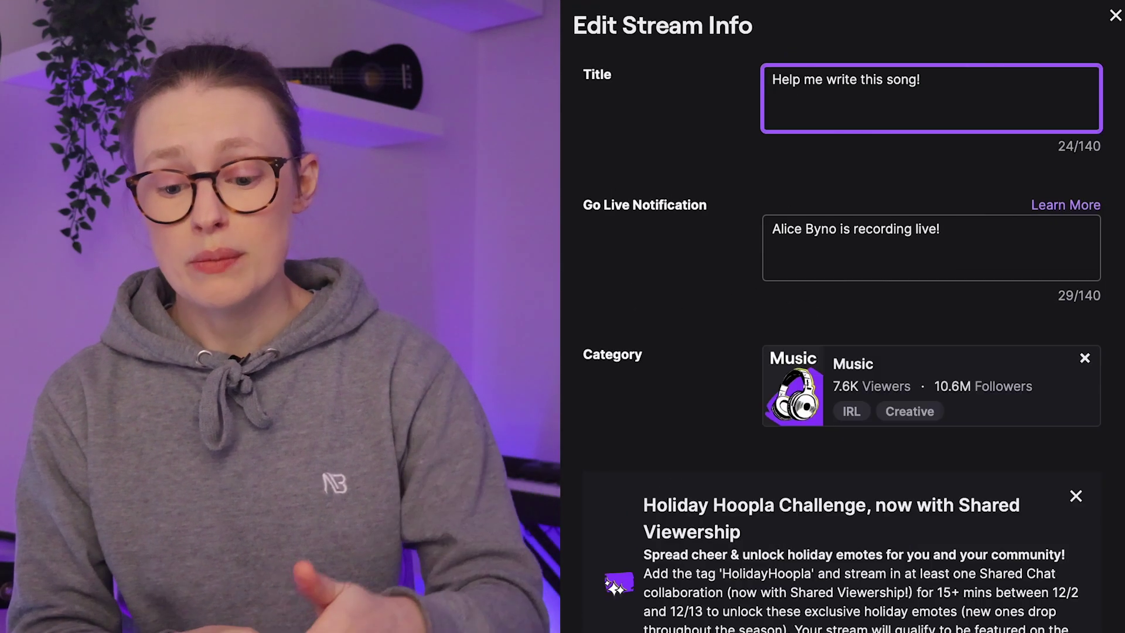
{"action": "left_click", "coordinate": [961, 92]}
{"action": "key", "text": "ctrl+a"}
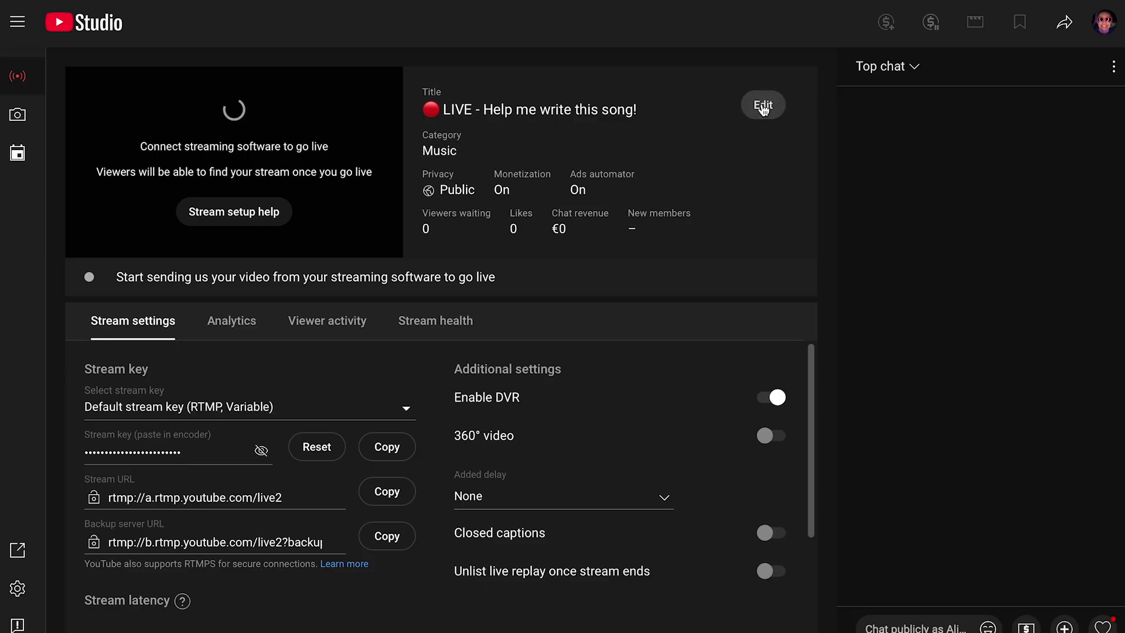
Review the YouTube stream's Customization chat options, then its Details and Public visibility.
{"action": "left_click", "coordinate": [763, 106]}
{"action": "scroll", "coordinate": [492, 292], "scroll_direction": "down", "scroll_amount": 2}
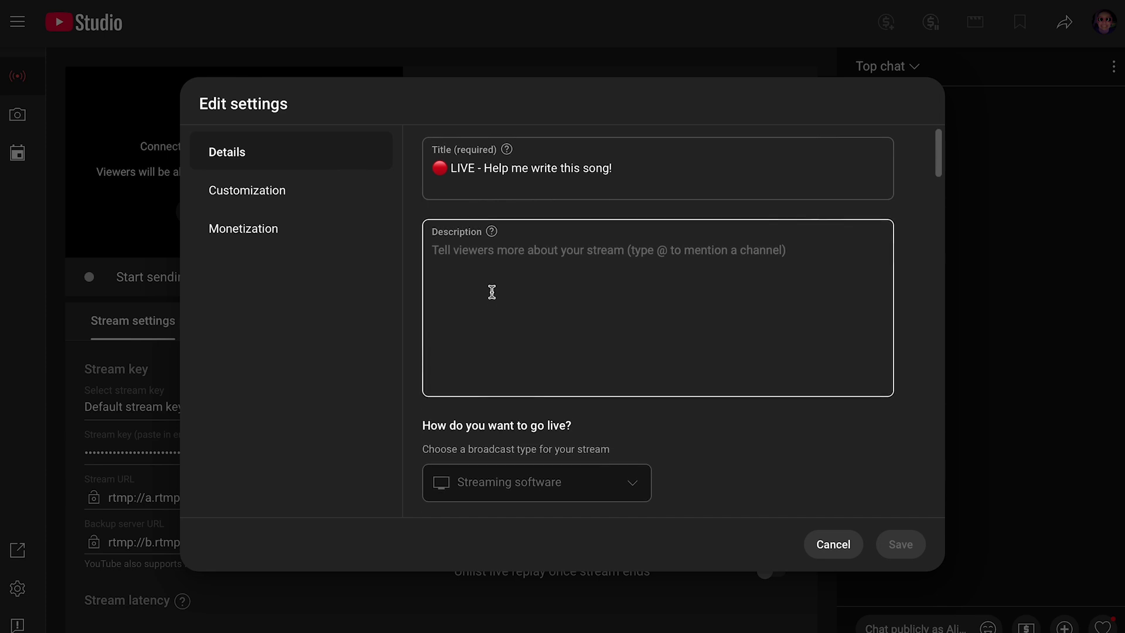
{"action": "scroll", "coordinate": [492, 302], "scroll_direction": "down", "scroll_amount": 5}
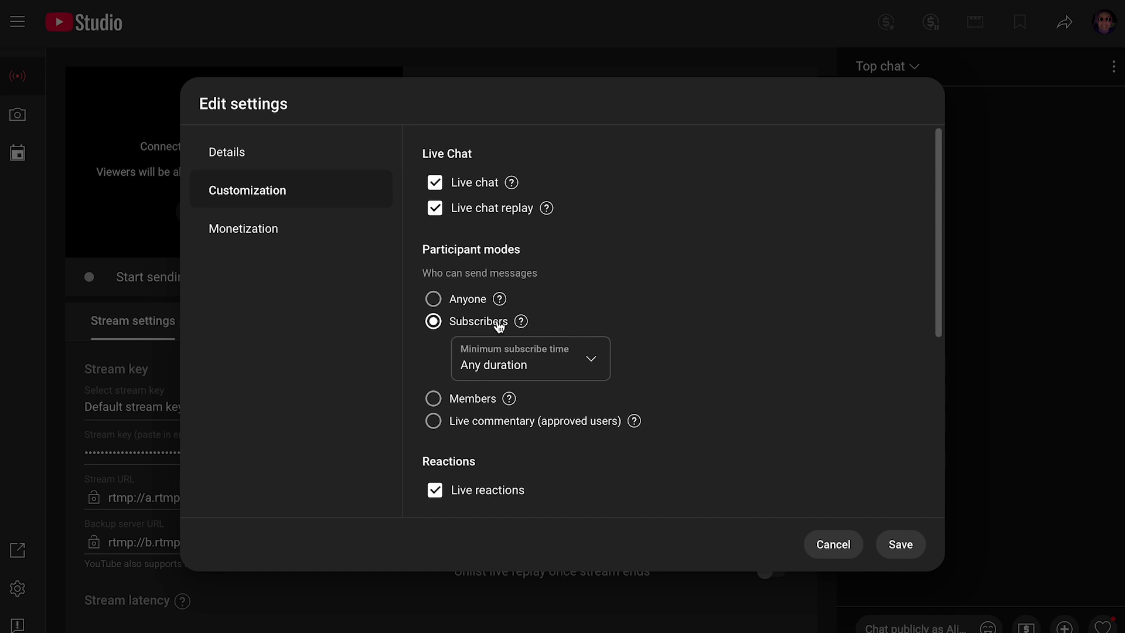
{"action": "left_click", "coordinate": [268, 158]}
{"action": "scroll", "coordinate": [588, 328], "scroll_direction": "down", "scroll_amount": 6}
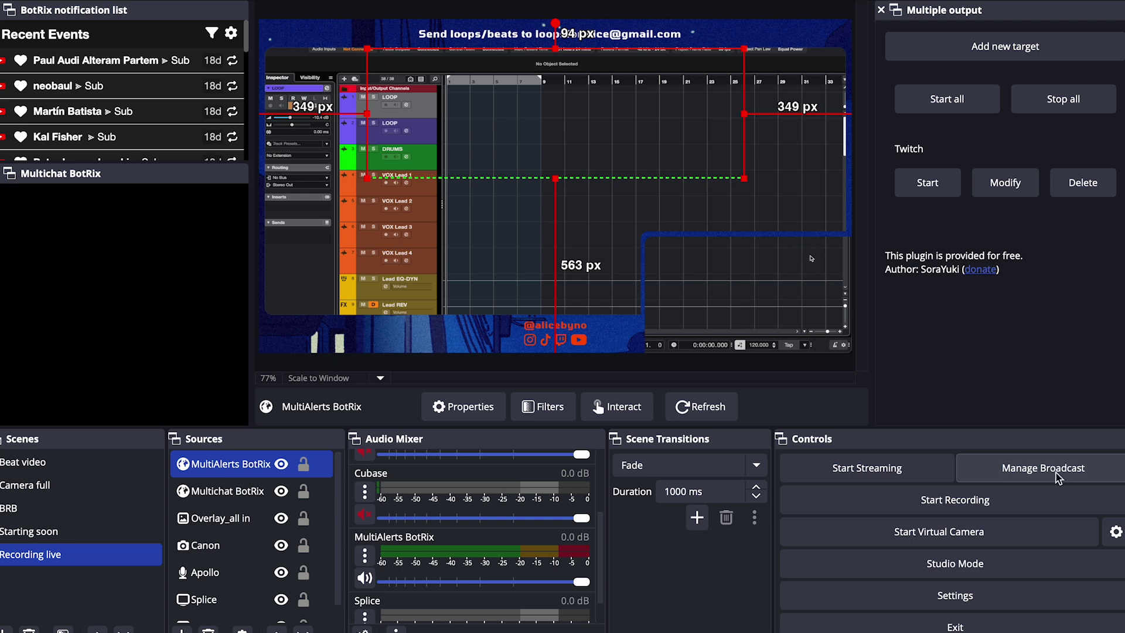
Pick the existing YouTube broadcast 'LIVE - Help me write this song!' under Manage Broadcast.
{"action": "left_click", "coordinate": [1057, 477]}
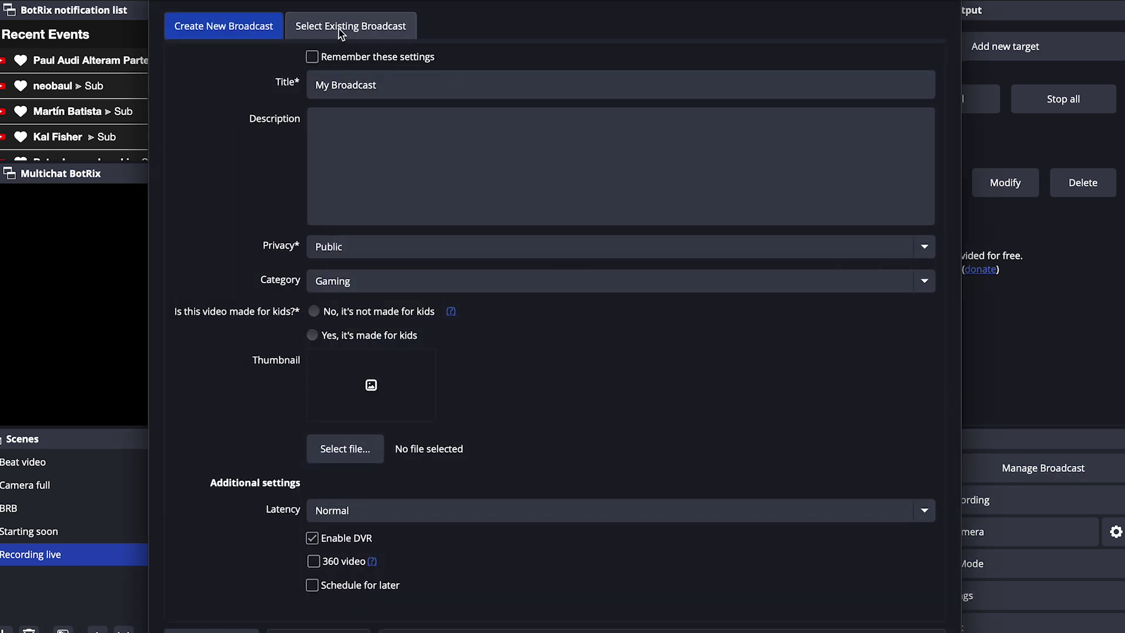
{"action": "left_click", "coordinate": [371, 36]}
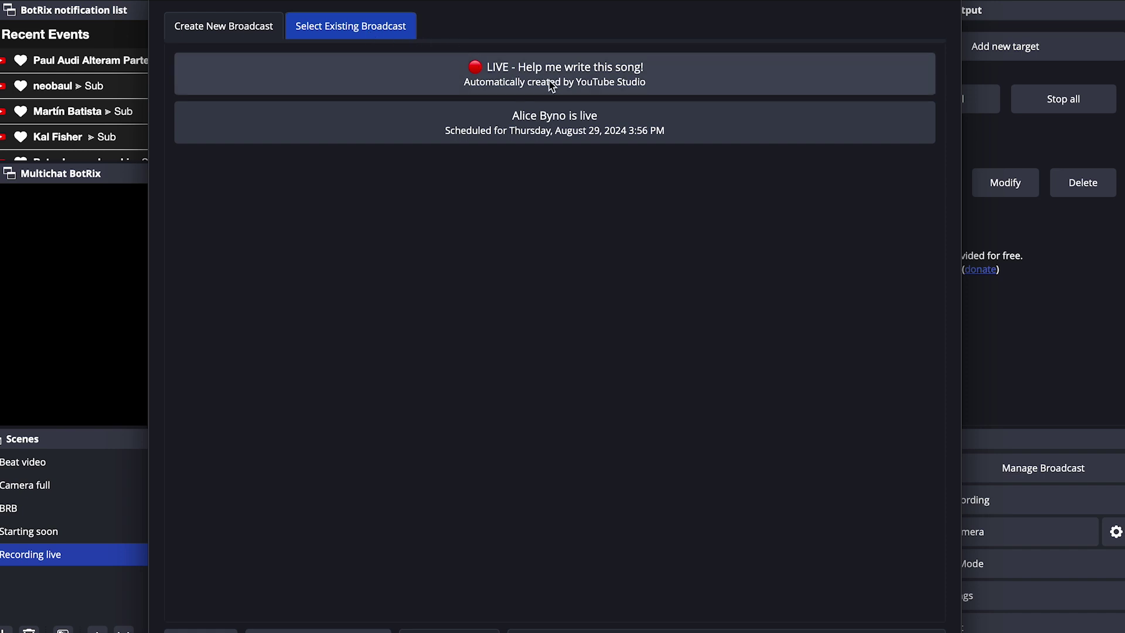
{"action": "left_click", "coordinate": [523, 81]}
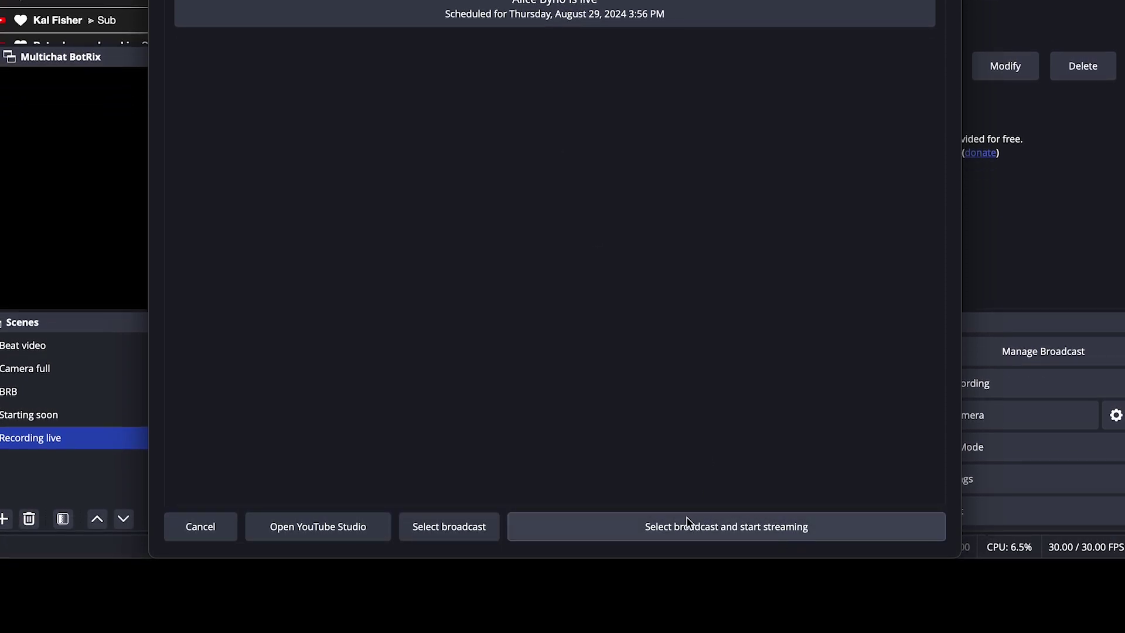
{"action": "left_click", "coordinate": [687, 525]}
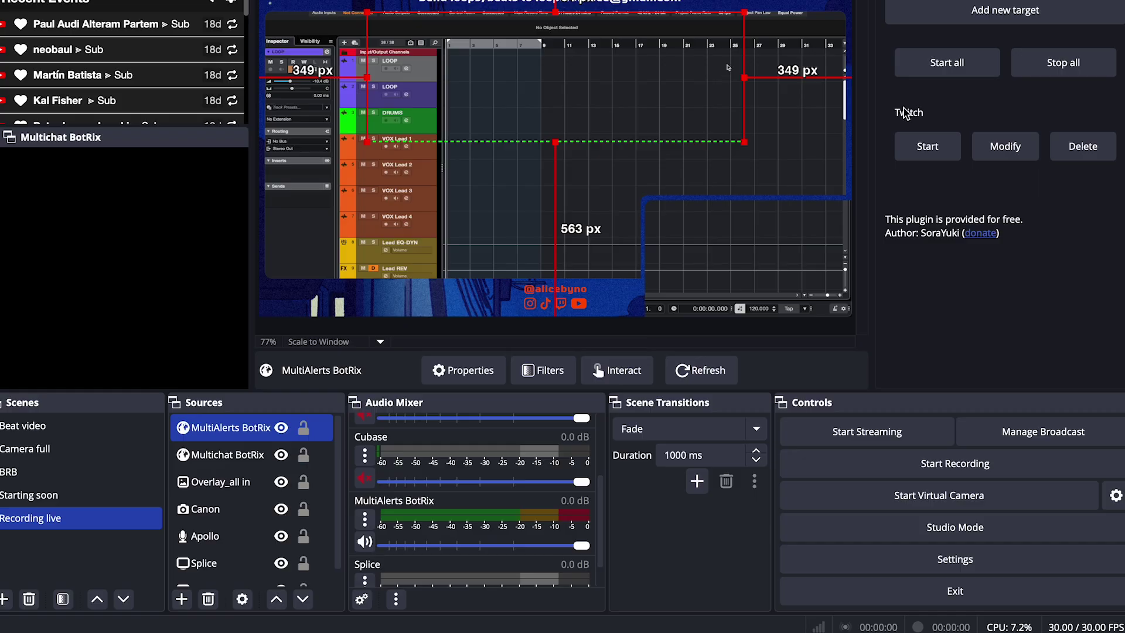